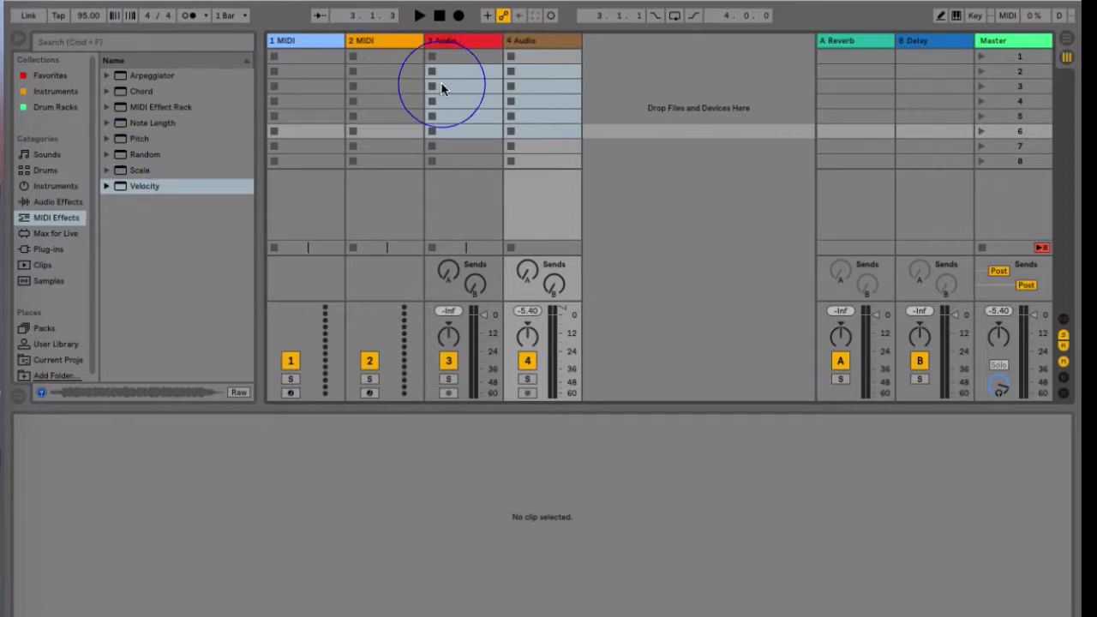
# Check the Auto-Warp Long Samples setting in the Record/Warp/Launch preferences, then close the preferences.
pyautogui.click(467, 76)
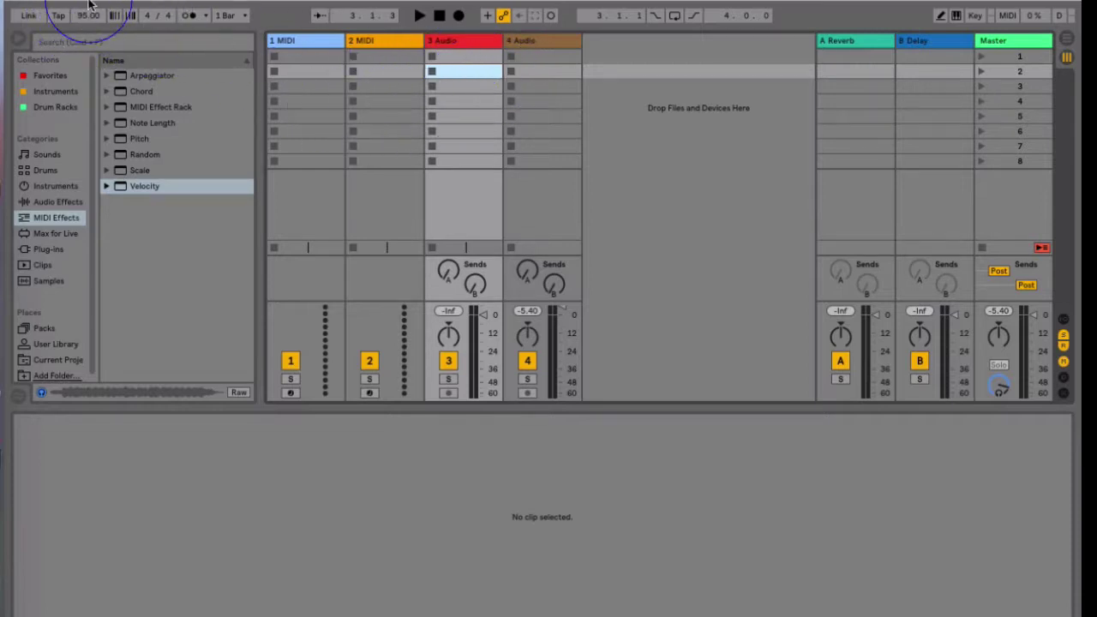
pyautogui.click(33, 0)
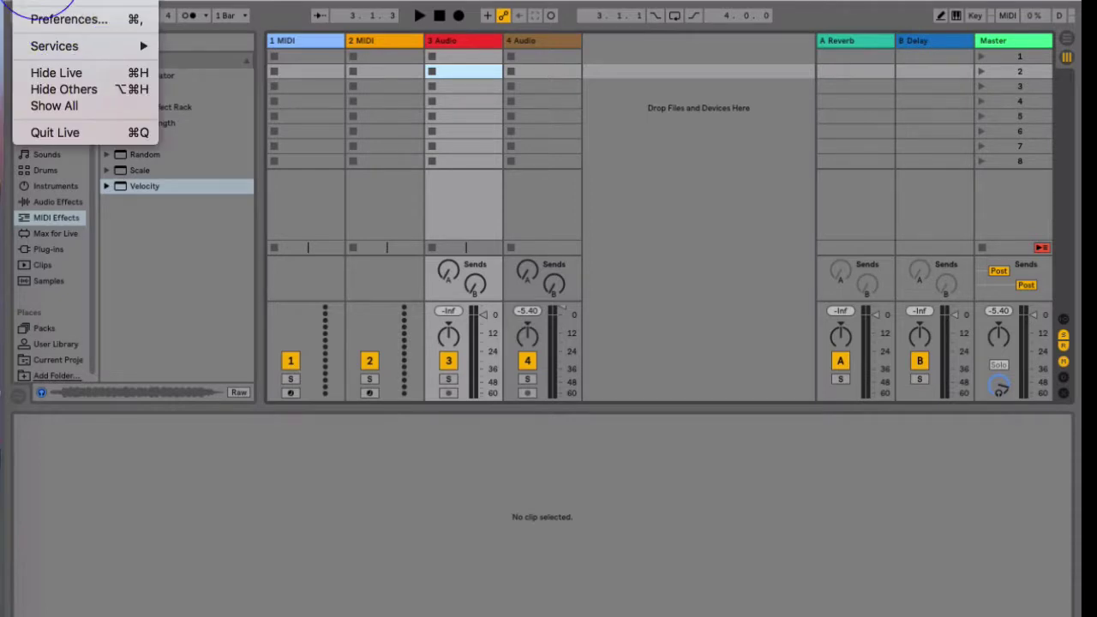
pyautogui.click(38, 19)
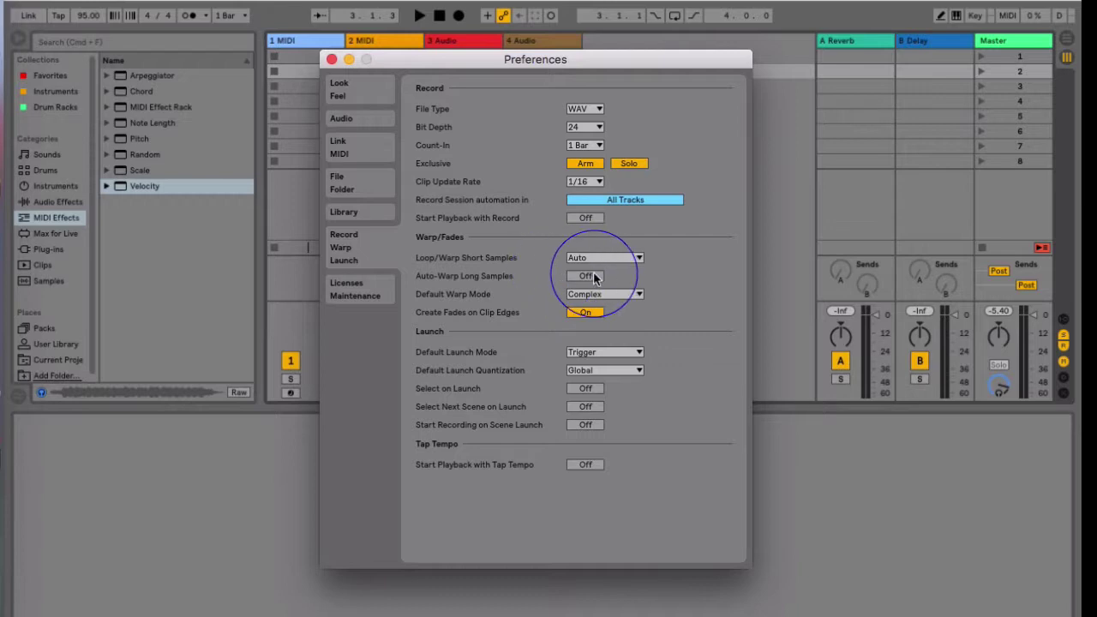
pyautogui.click(332, 59)
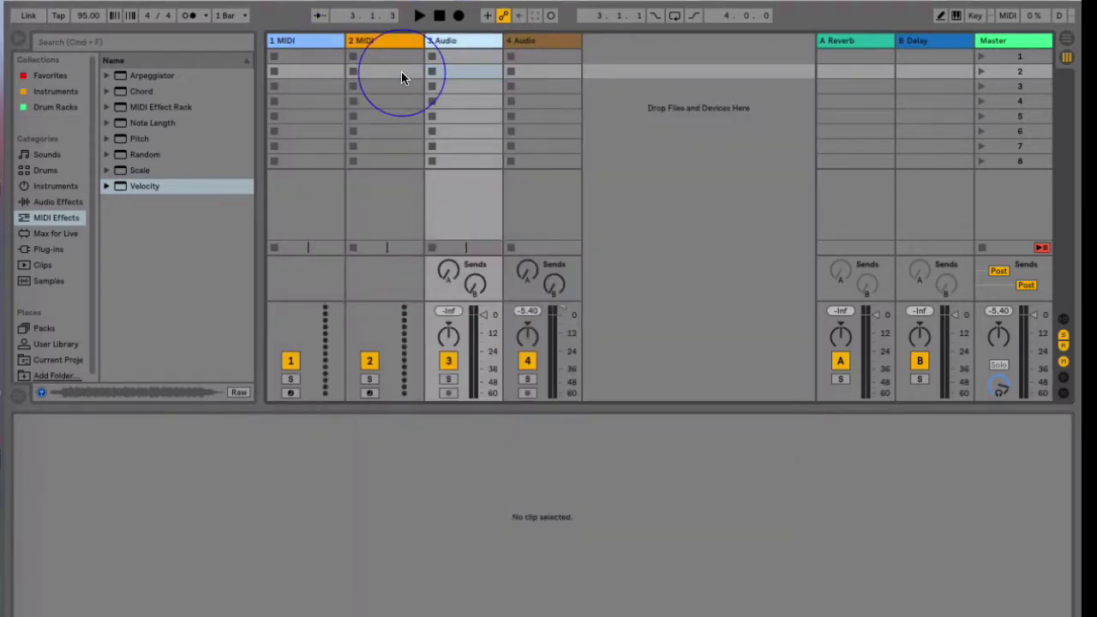
# Import Let_You_Go_feat__E...nd_Original_Mix.wav from the Finder Downloads folder into the second clip slot of 3 Audio.
pyautogui.click(399, 72)
pyautogui.click(447, 43)
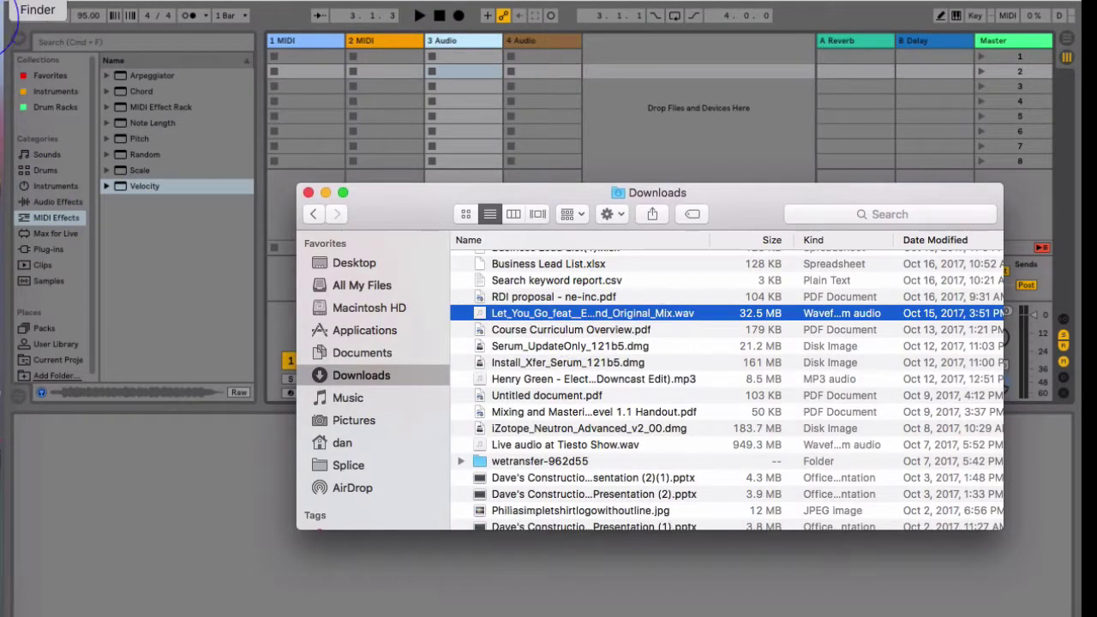
pyautogui.moveTo(360, 214); pyautogui.dragTo(268, 243)
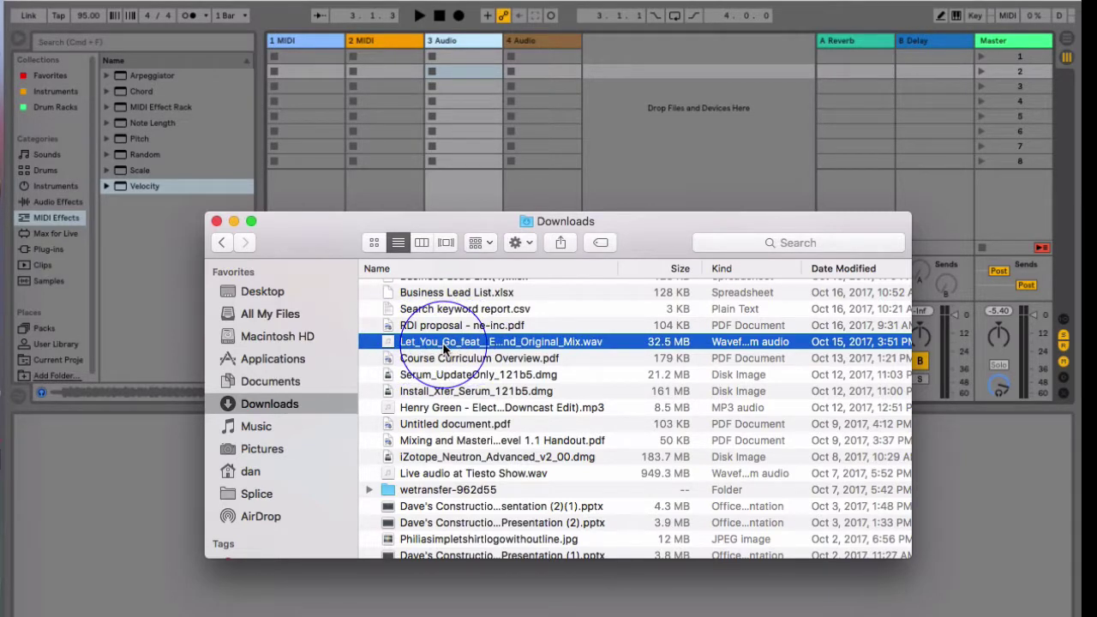
pyautogui.moveTo(470, 340); pyautogui.dragTo(463, 71)
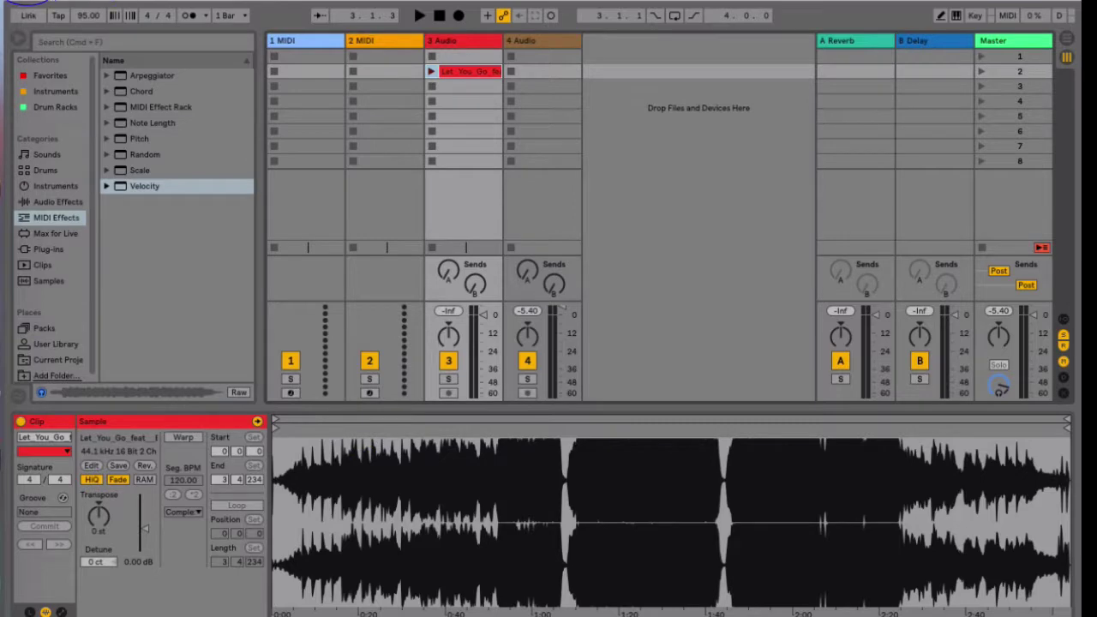
# Move the imported clip's start marker to about 0:29 in the waveform.
pyautogui.click(39, 2)
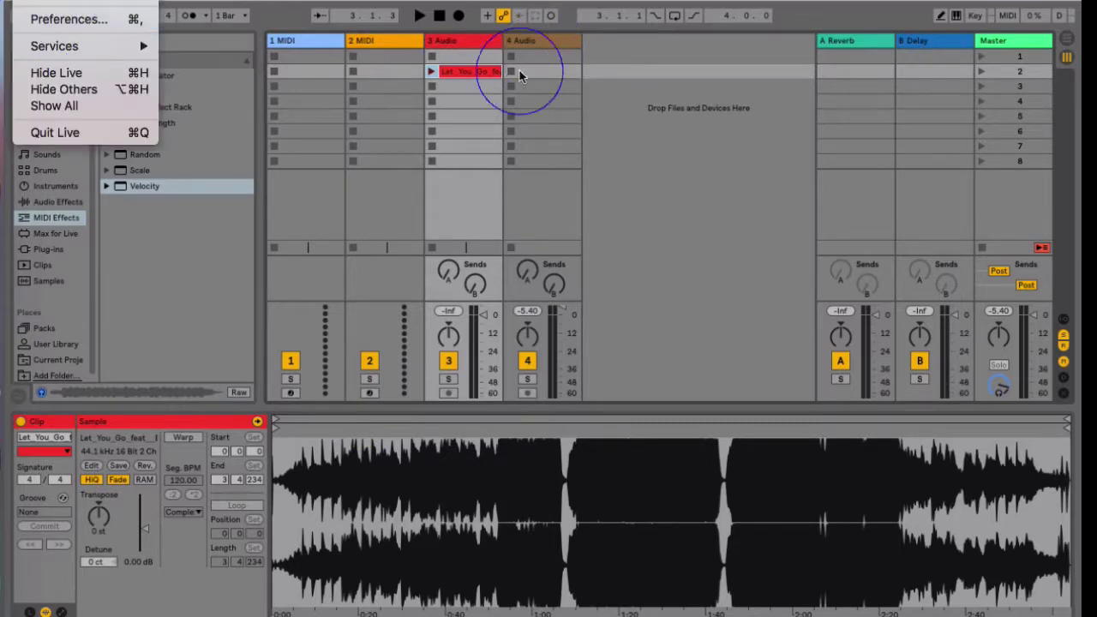
pyautogui.click(452, 75)
pyautogui.click(711, 489)
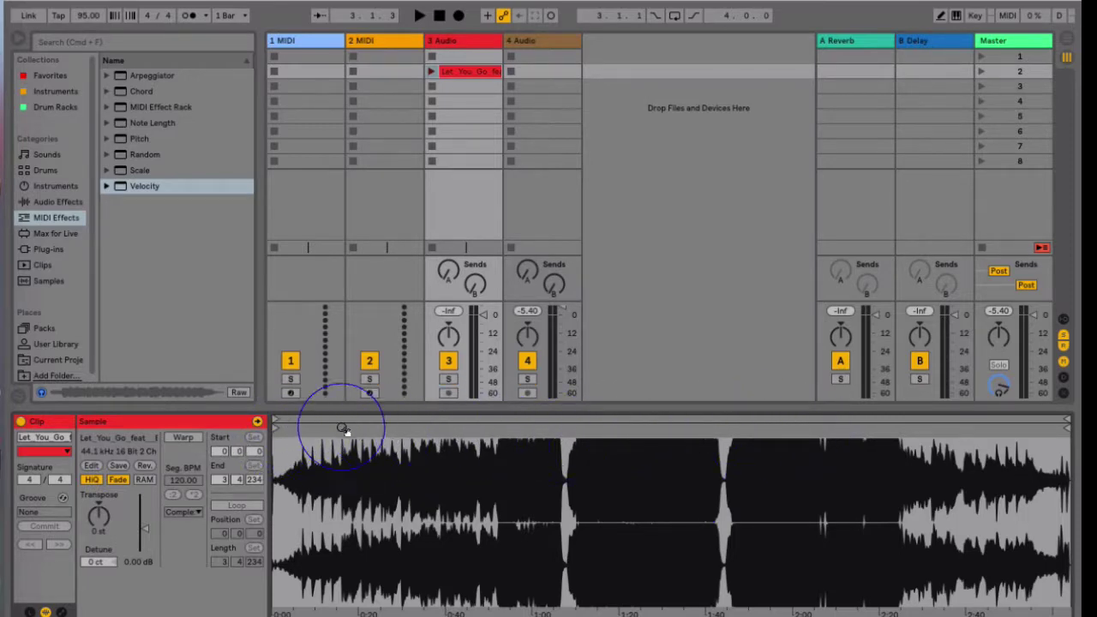
pyautogui.moveTo(314, 428)
pyautogui.mouseDown()
pyautogui.moveTo(314, 451)
pyautogui.moveTo(314, 429)
pyautogui.mouseUp()
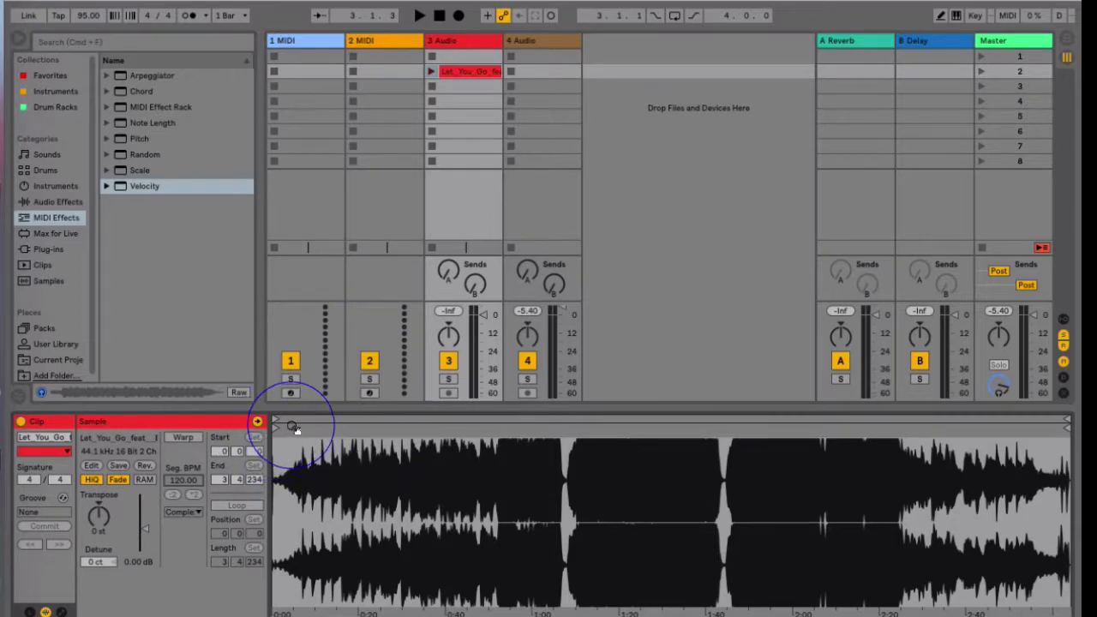
pyautogui.moveTo(297, 428)
pyautogui.mouseDown()
pyautogui.moveTo(296, 446)
pyautogui.moveTo(323, 434)
pyautogui.moveTo(533, 429)
pyautogui.moveTo(486, 428)
pyautogui.mouseUp()
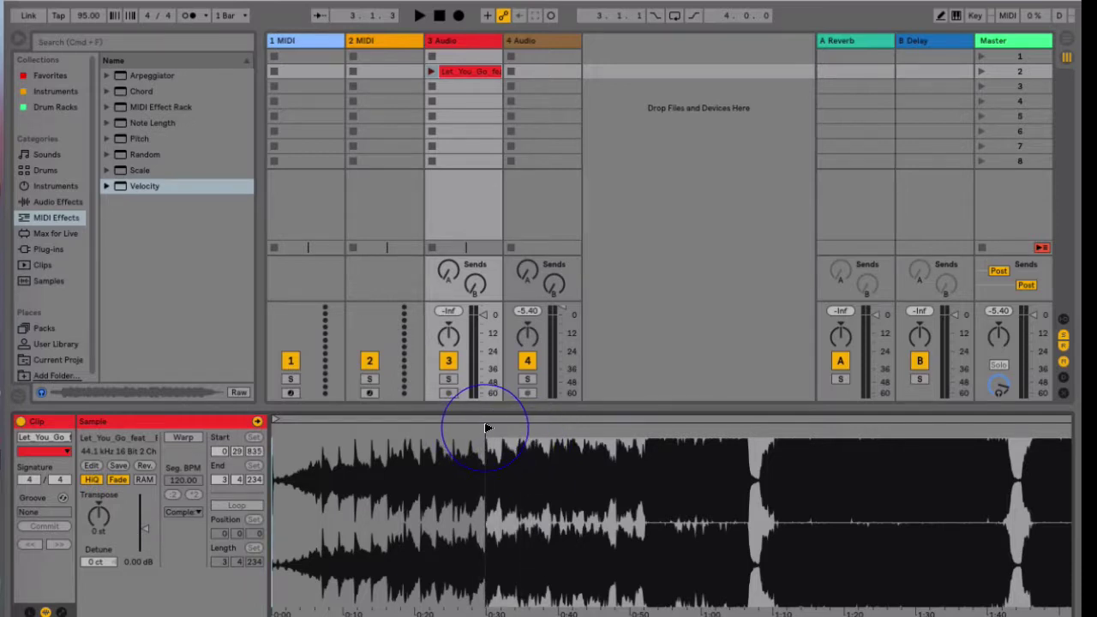
pyautogui.moveTo(485, 427); pyautogui.dragTo(485, 429)
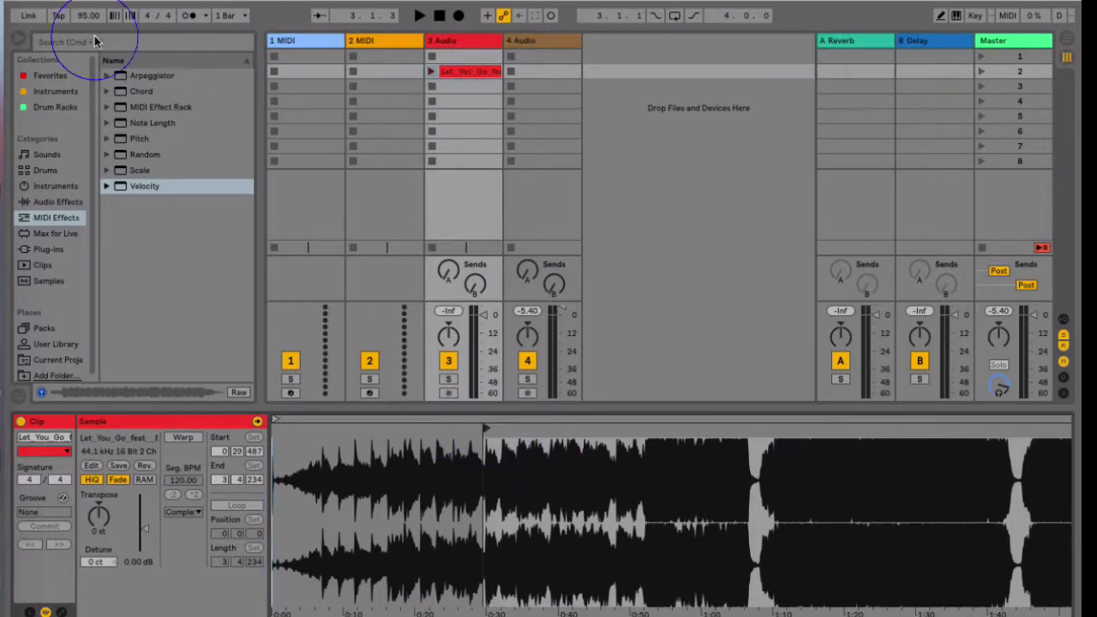
# Use Tap Tempo along with the playing clip and set the project tempo to 105 BPM.
pyautogui.click(189, 21)
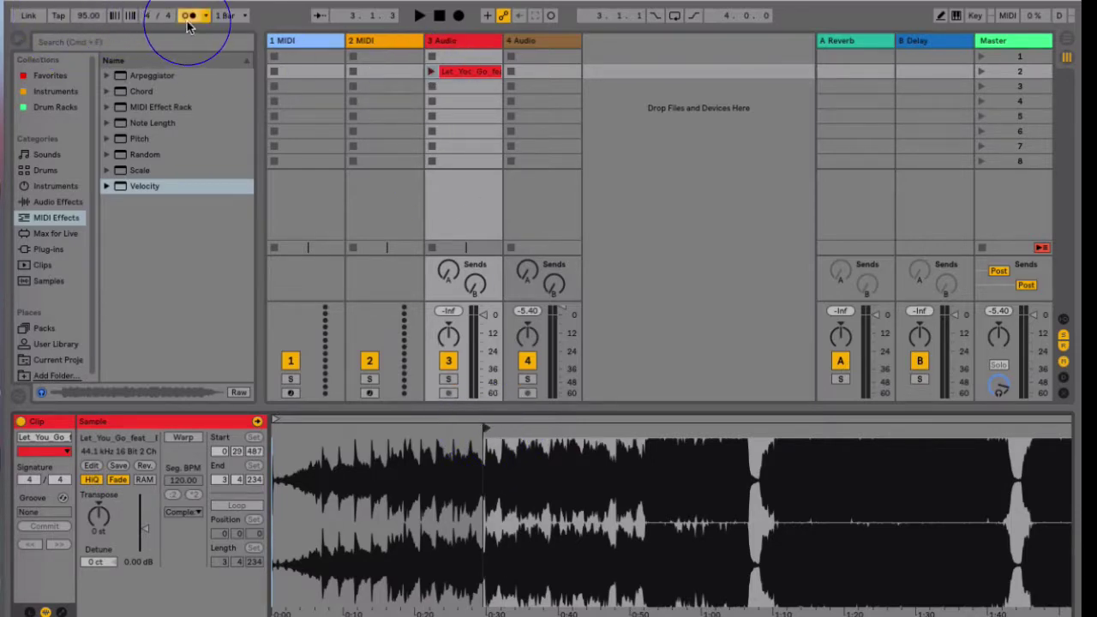
pyautogui.click(188, 21)
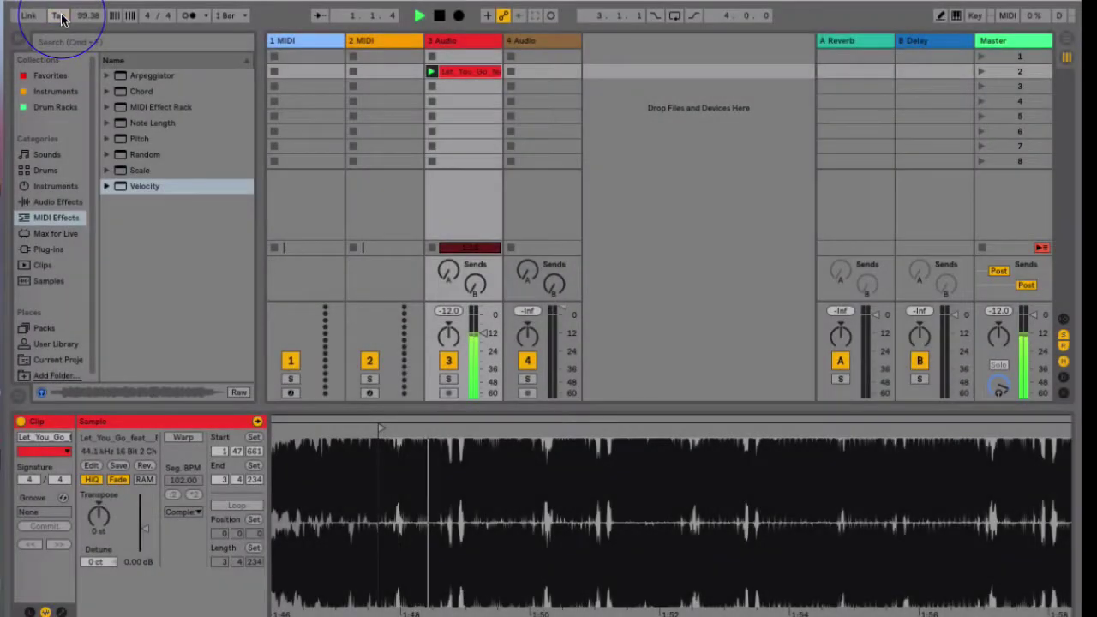
pyautogui.click(61, 18)
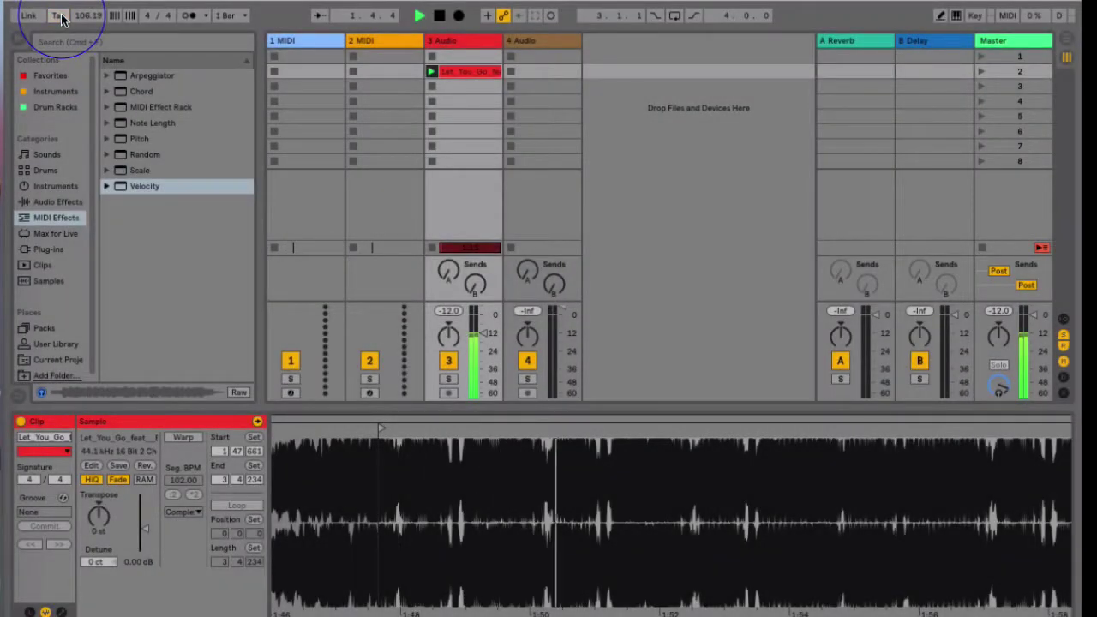
pyautogui.click(61, 19)
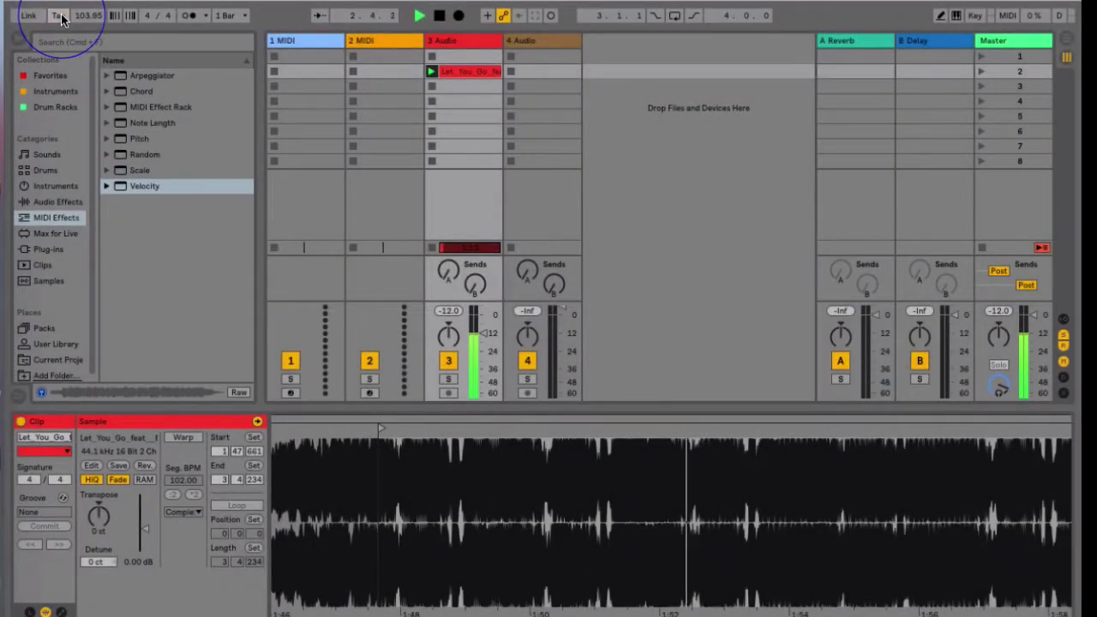
pyautogui.click(61, 18)
pyautogui.click(61, 19)
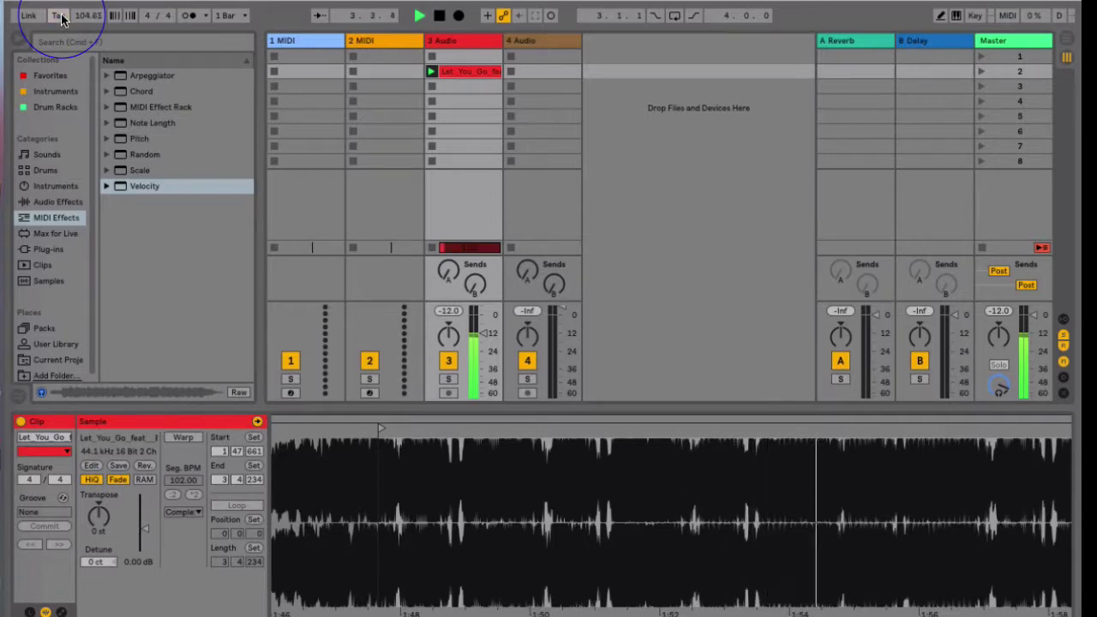
pyautogui.click(61, 19)
pyautogui.click(61, 18)
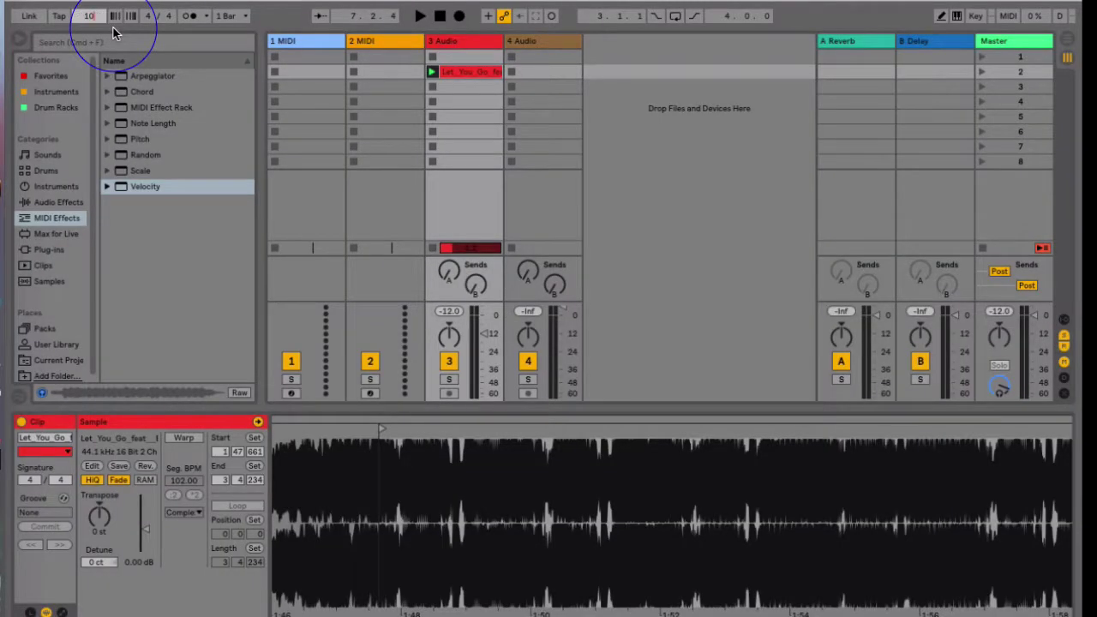
pyautogui.press('Return')
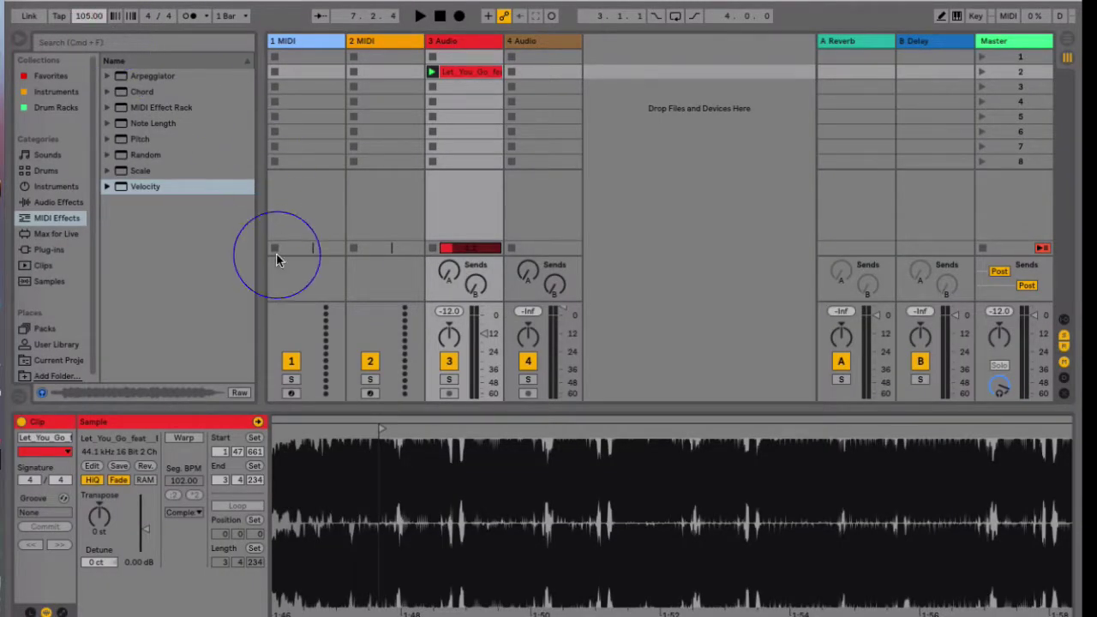
# Set 1.1.1 at the clip's start marker as the downbeat of the first measure.
pyautogui.rightClick(383, 434)
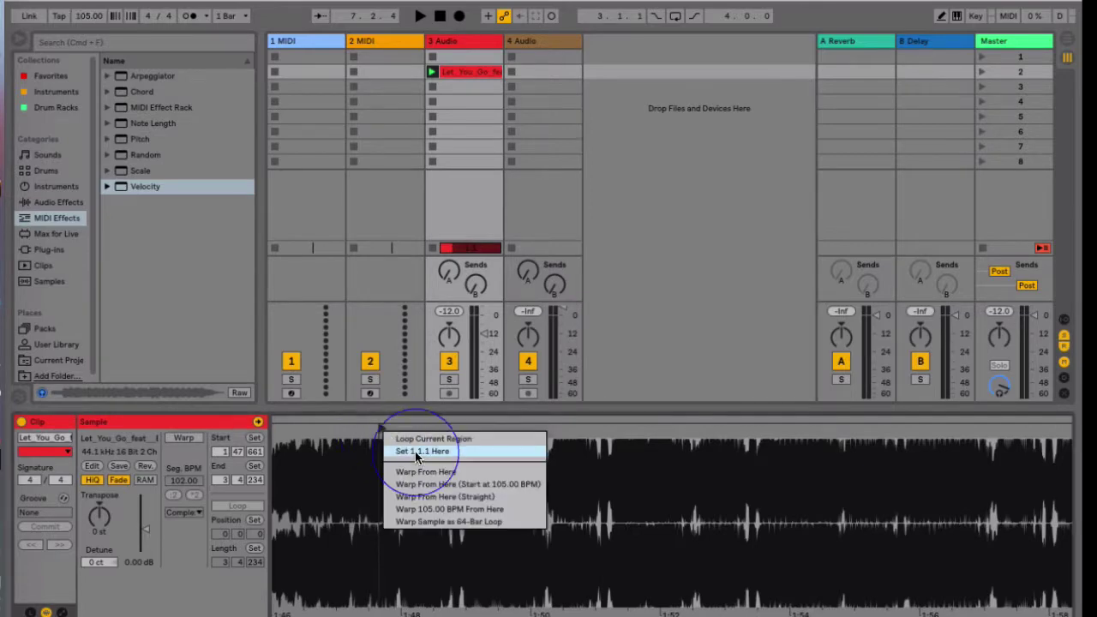
pyautogui.click(420, 452)
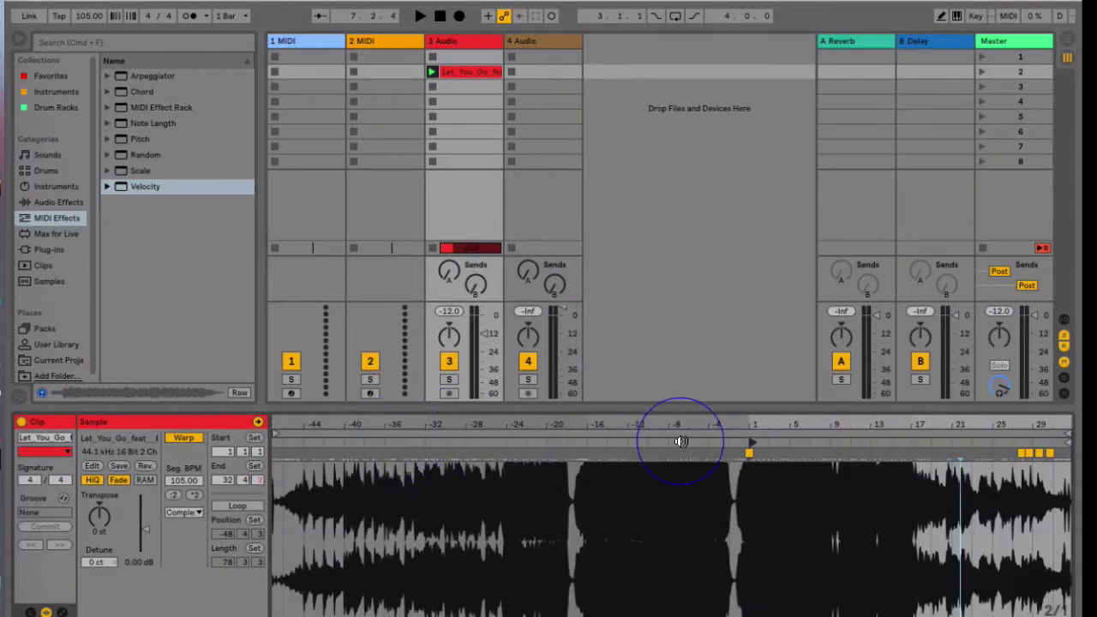
pyautogui.moveTo(757, 411); pyautogui.dragTo(474, 419)
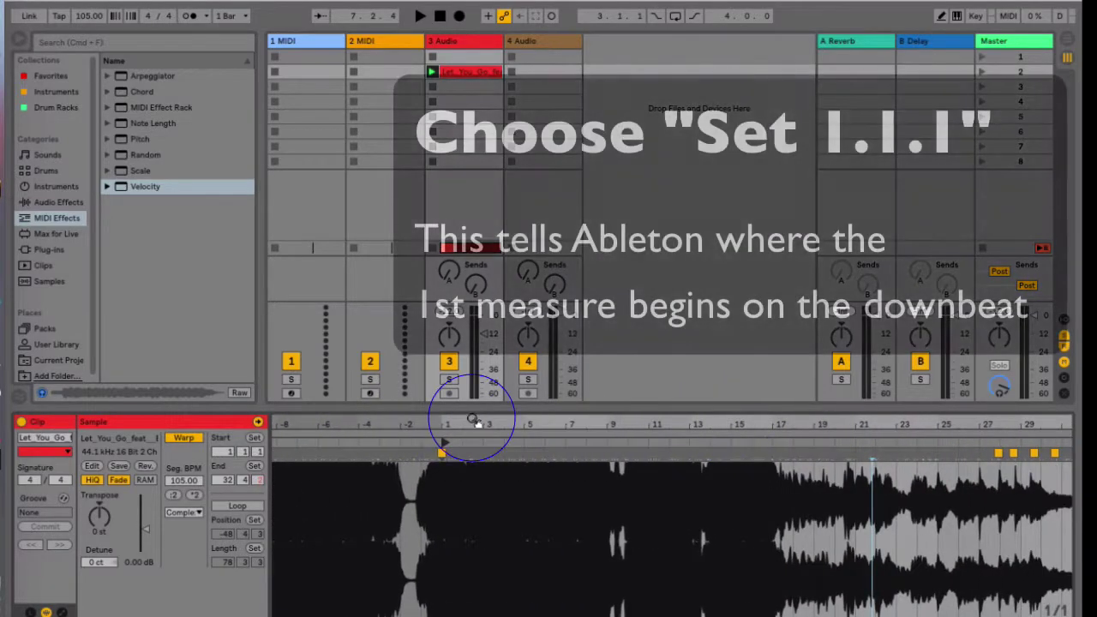
# Turn on the metronome and play the clip from 1.1.1 to check the beat alignment.
pyautogui.press('space')
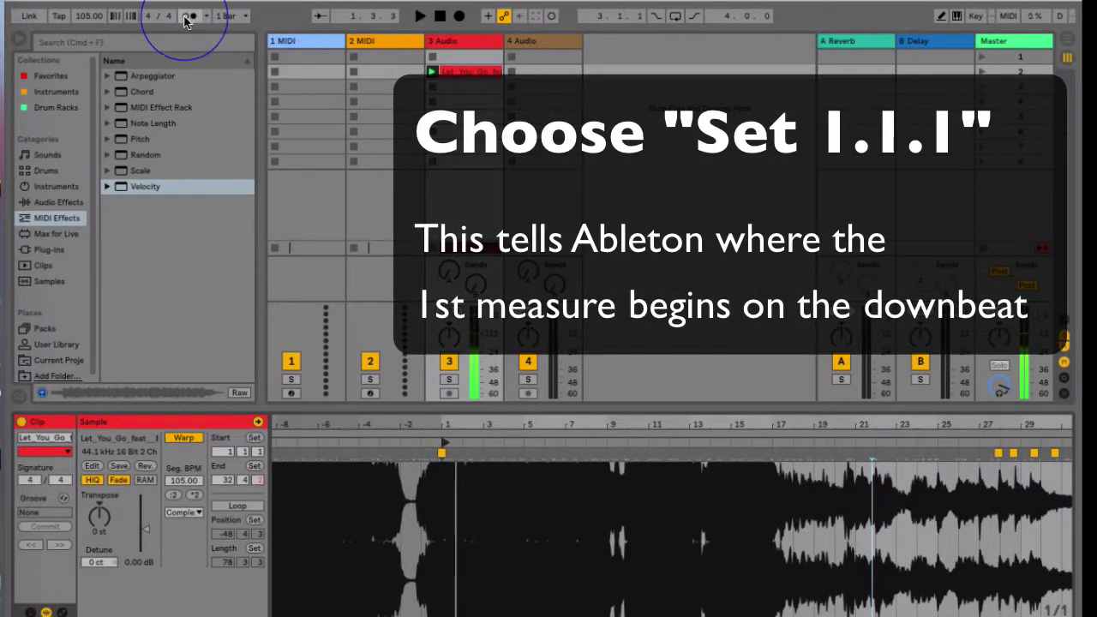
pyautogui.click(193, 16)
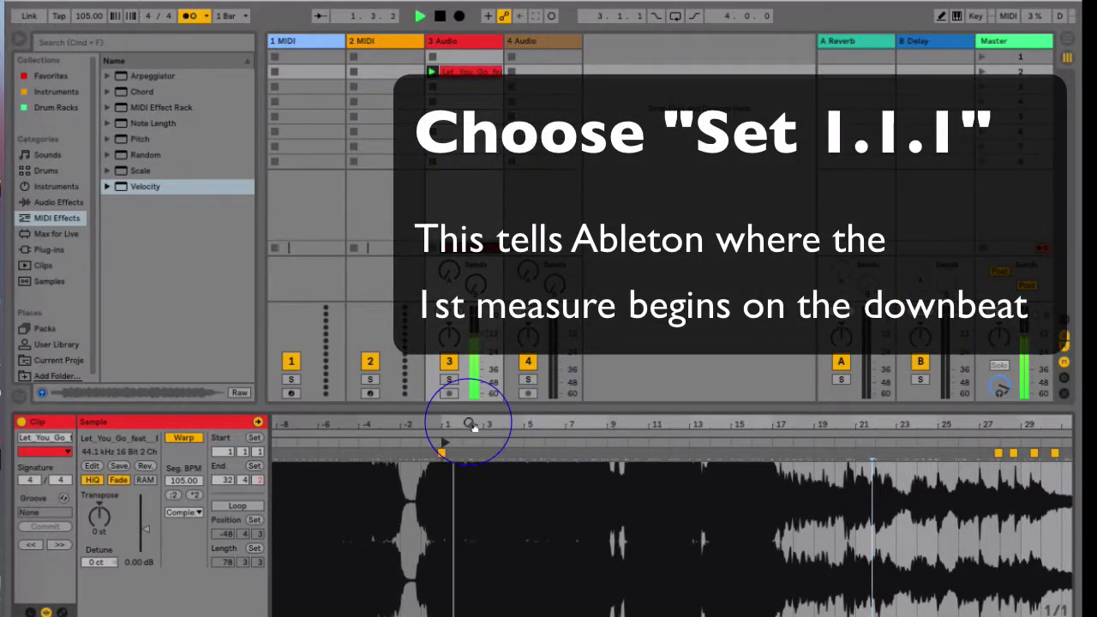
pyautogui.moveTo(472, 428); pyautogui.dragTo(463, 426)
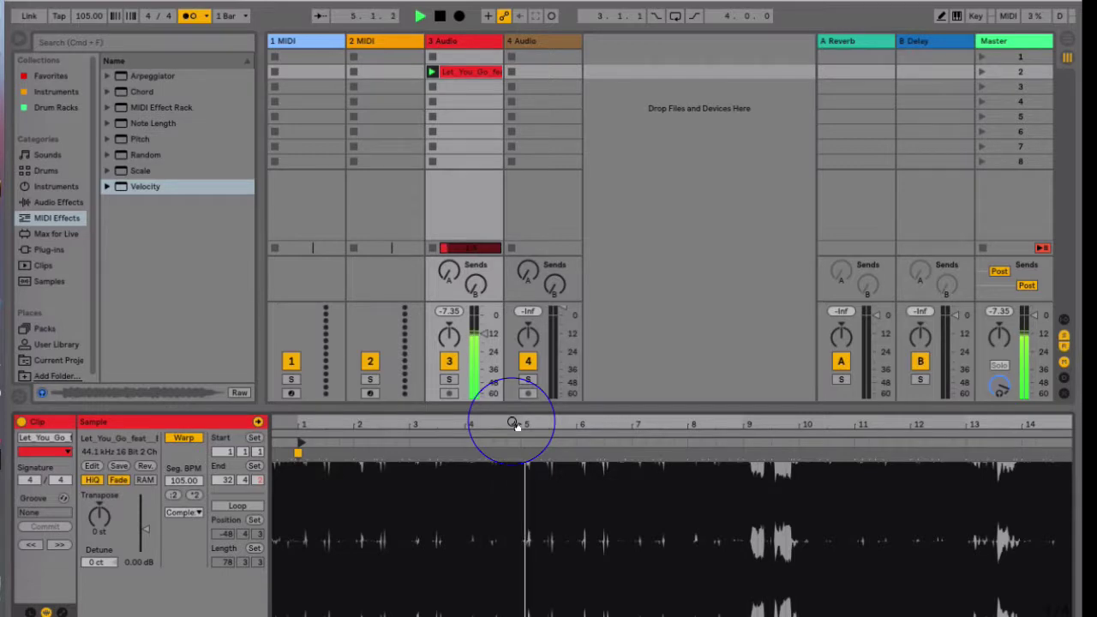
pyautogui.moveTo(549, 423); pyautogui.dragTo(489, 421)
pyautogui.press('space')
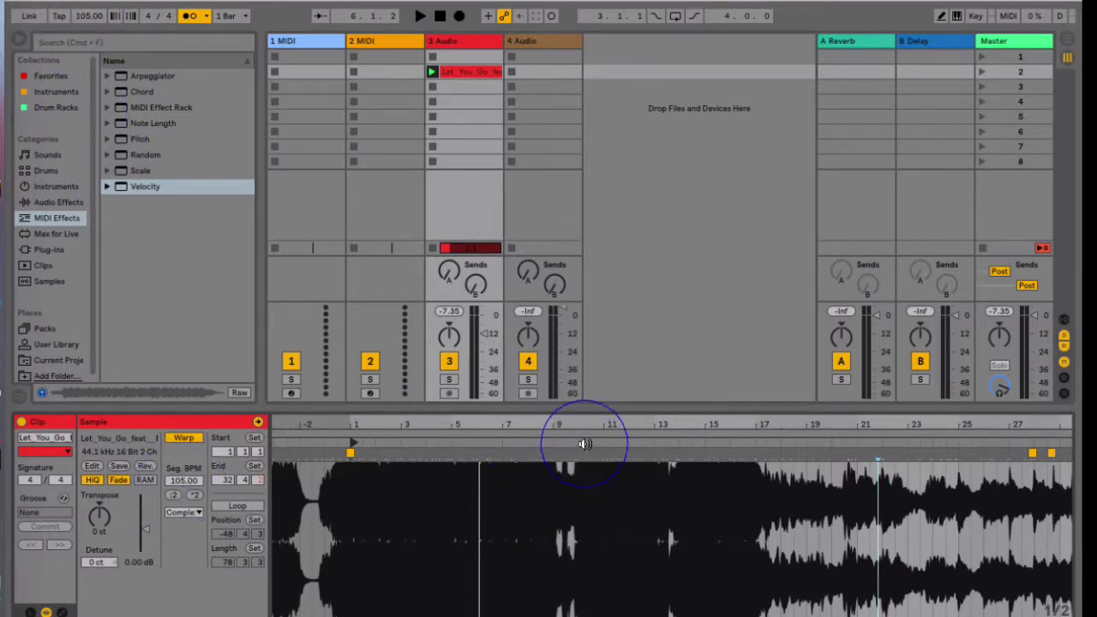
# Play the end section of the clip against the metronome and examine its warp markers around bars 27 to 31.
pyautogui.hscroll(3, 725, 414)
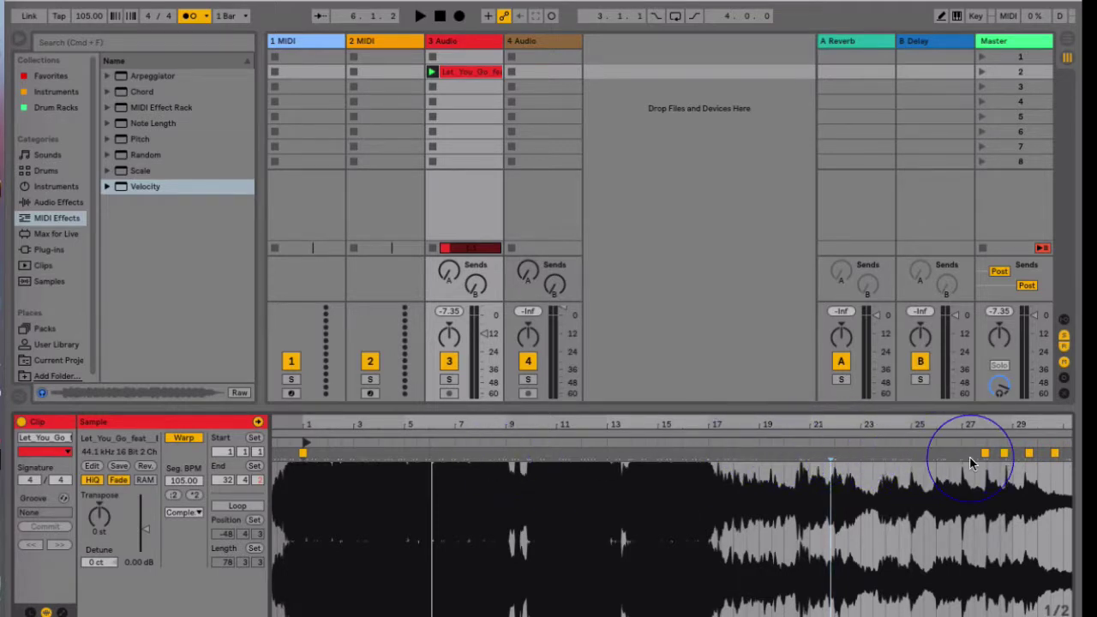
pyautogui.click(783, 446)
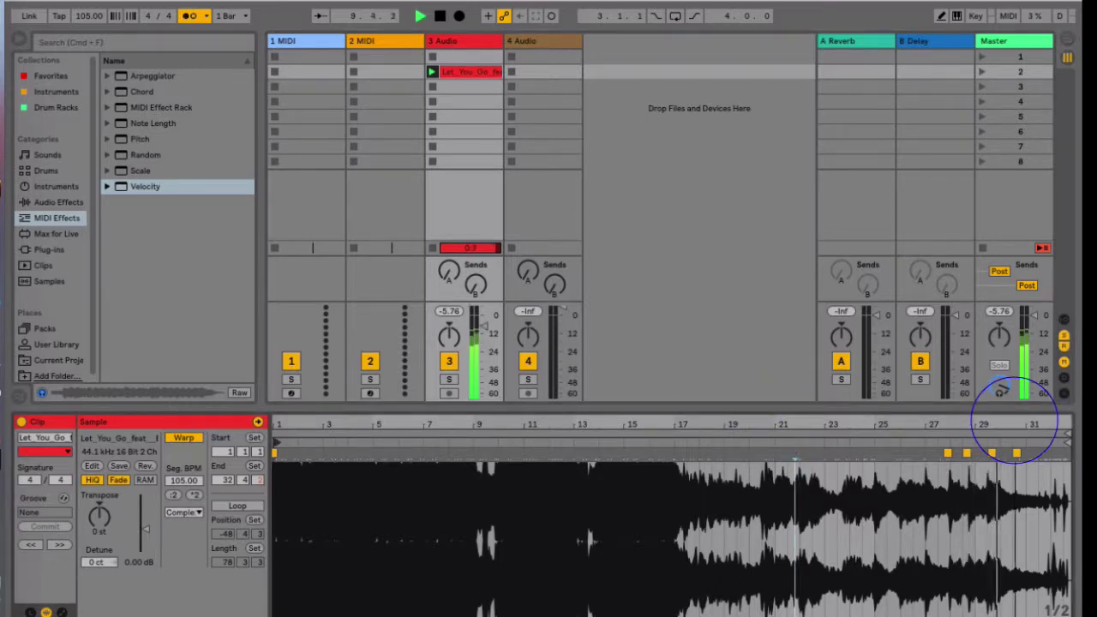
pyautogui.moveTo(1015, 421); pyautogui.dragTo(1008, 422)
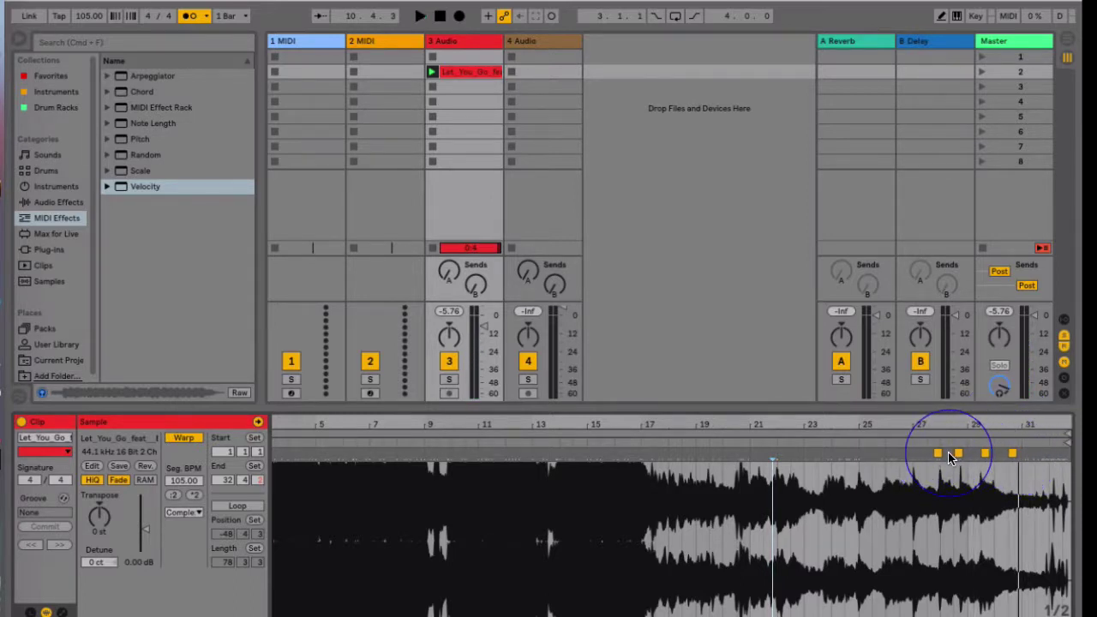
pyautogui.moveTo(983, 421); pyautogui.dragTo(962, 421)
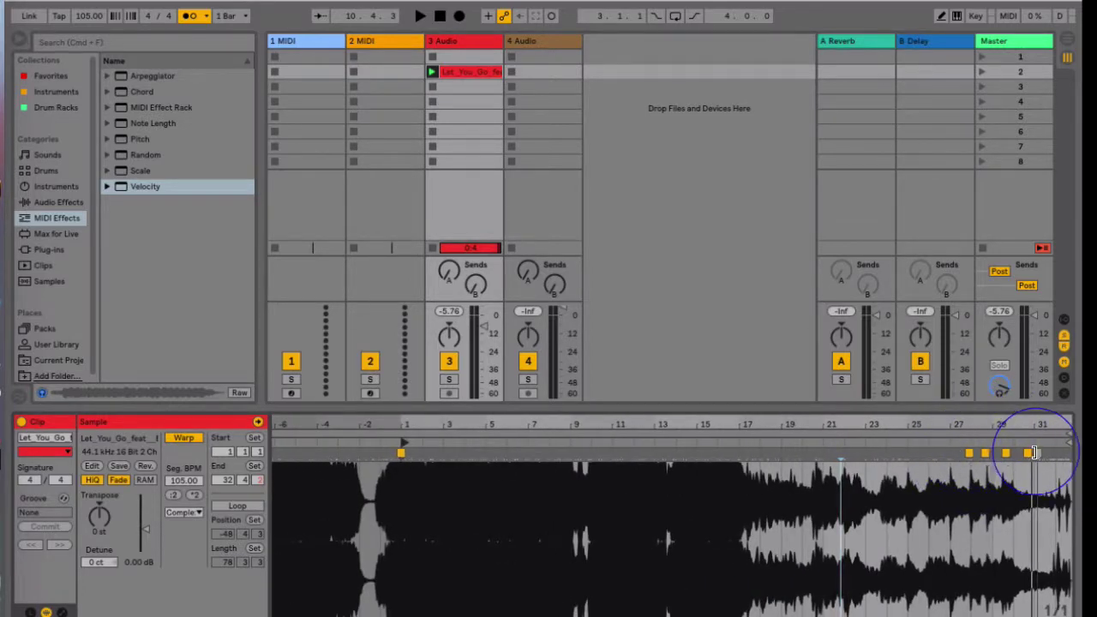
# Review the warp commands available at the clip's 1.1.1 start marker, without applying one.
pyautogui.moveTo(847, 423); pyautogui.dragTo(845, 423)
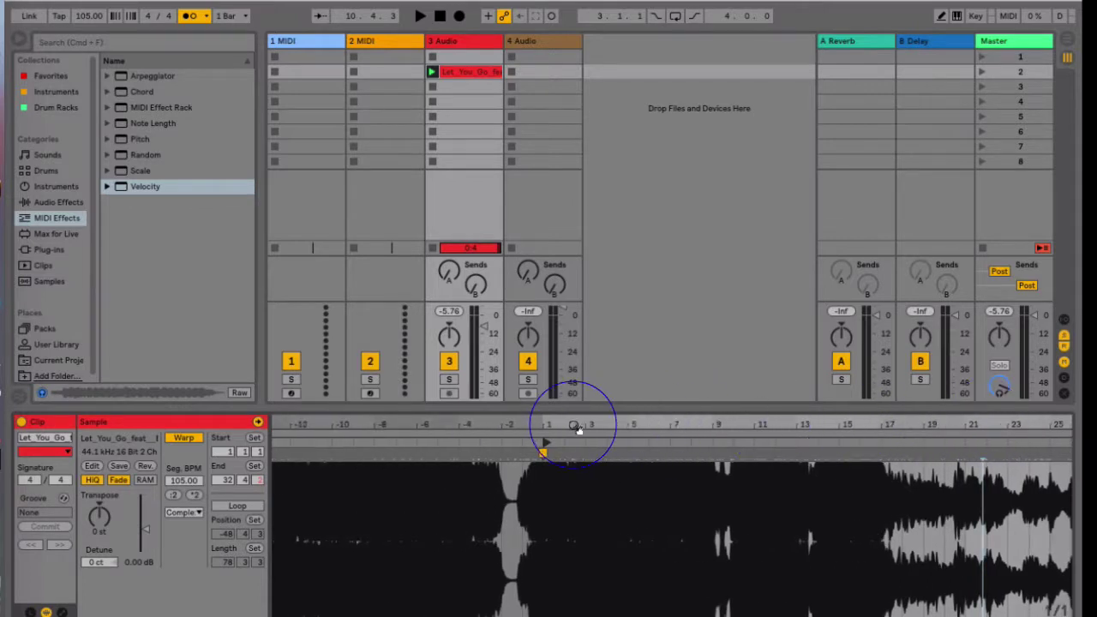
pyautogui.moveTo(576, 429); pyautogui.dragTo(495, 446)
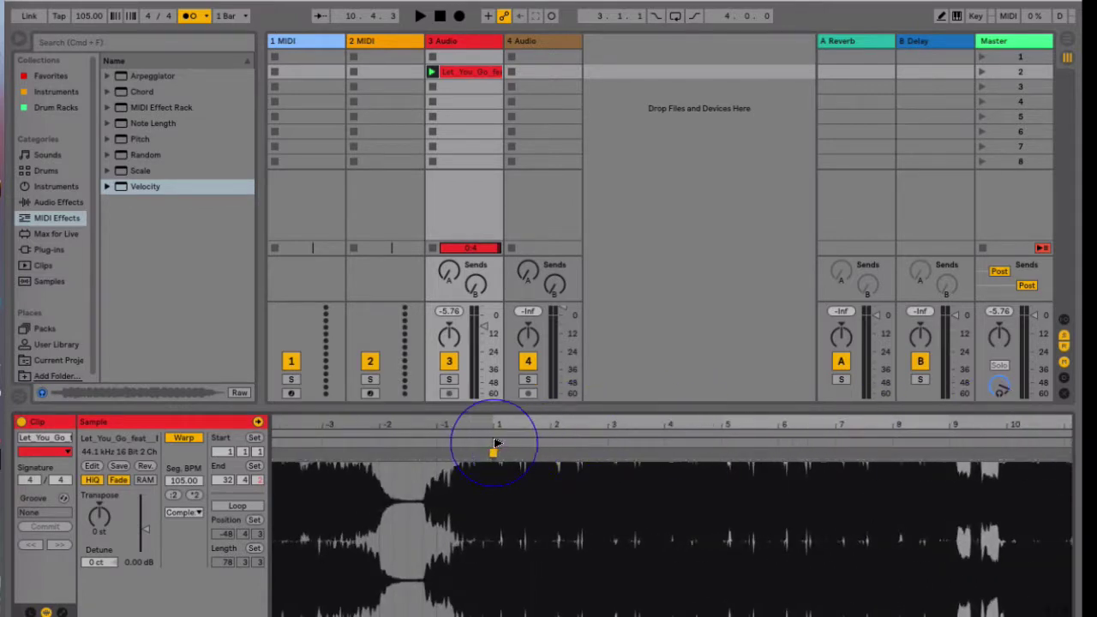
pyautogui.rightClick(495, 446)
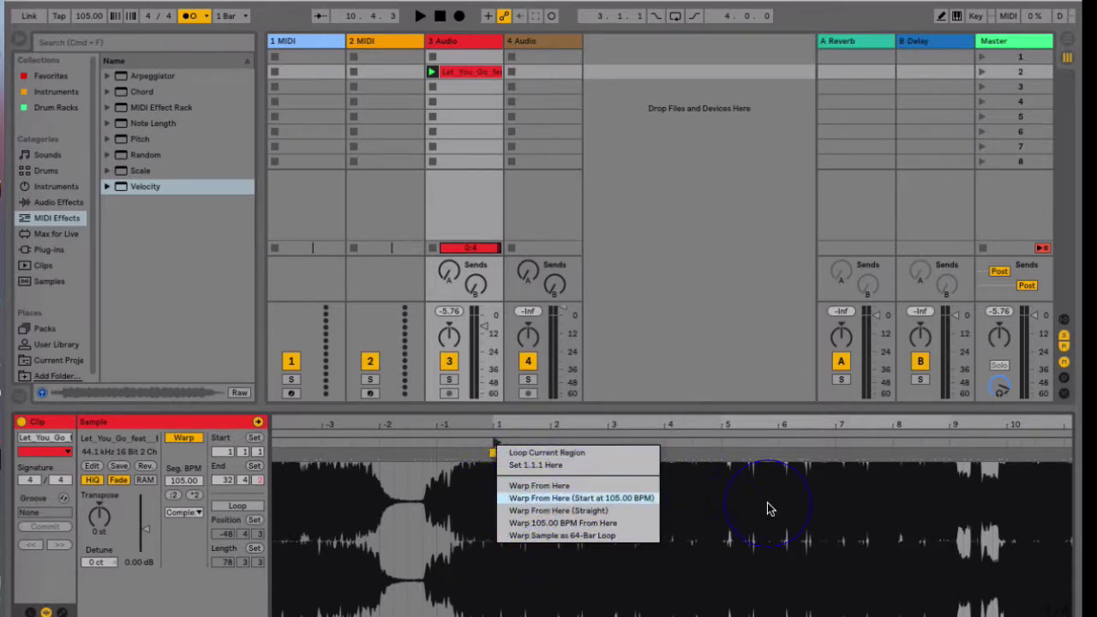
pyautogui.click(727, 471)
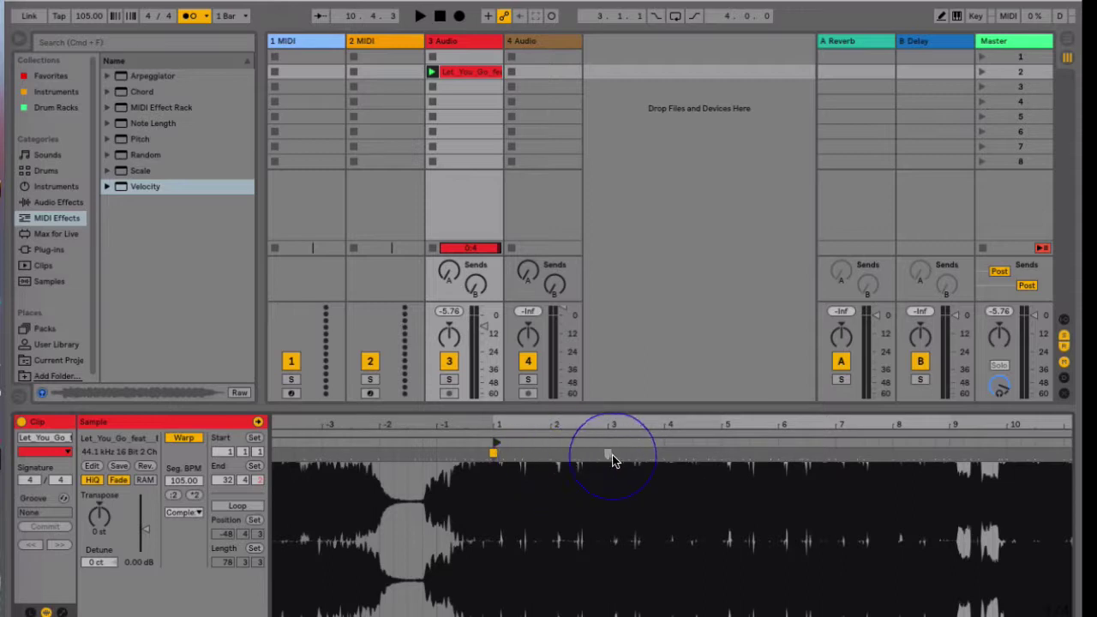
pyautogui.moveTo(779, 417); pyautogui.dragTo(763, 401)
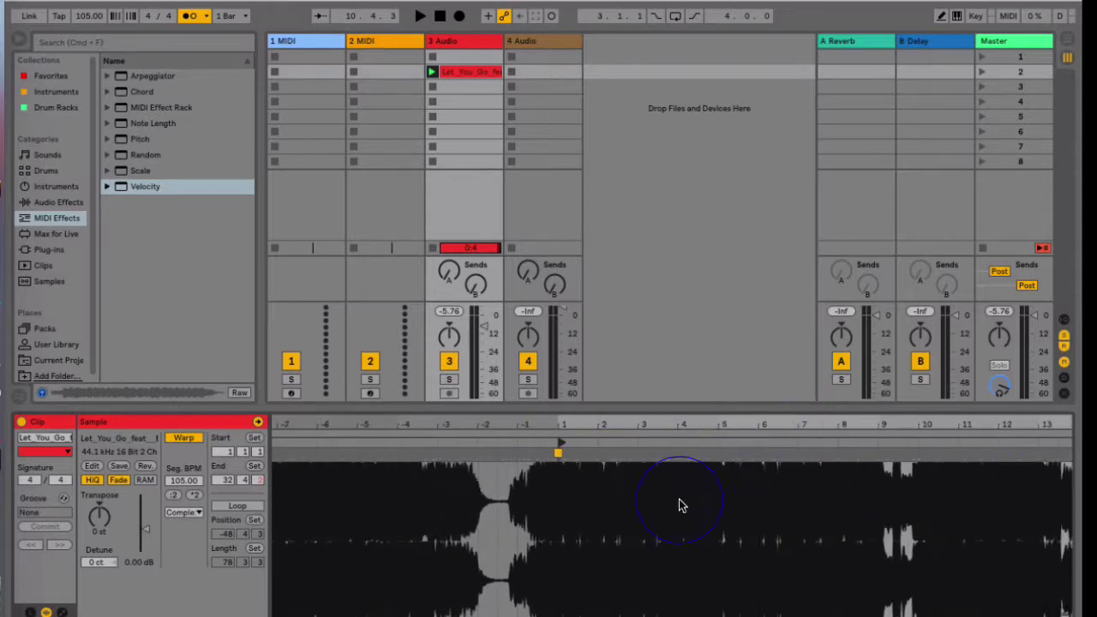
# Try Warp From Here at the clip's 1.1.1 start marker, inspect the generated warp markers and undo the warp.
pyautogui.rightClick(564, 443)
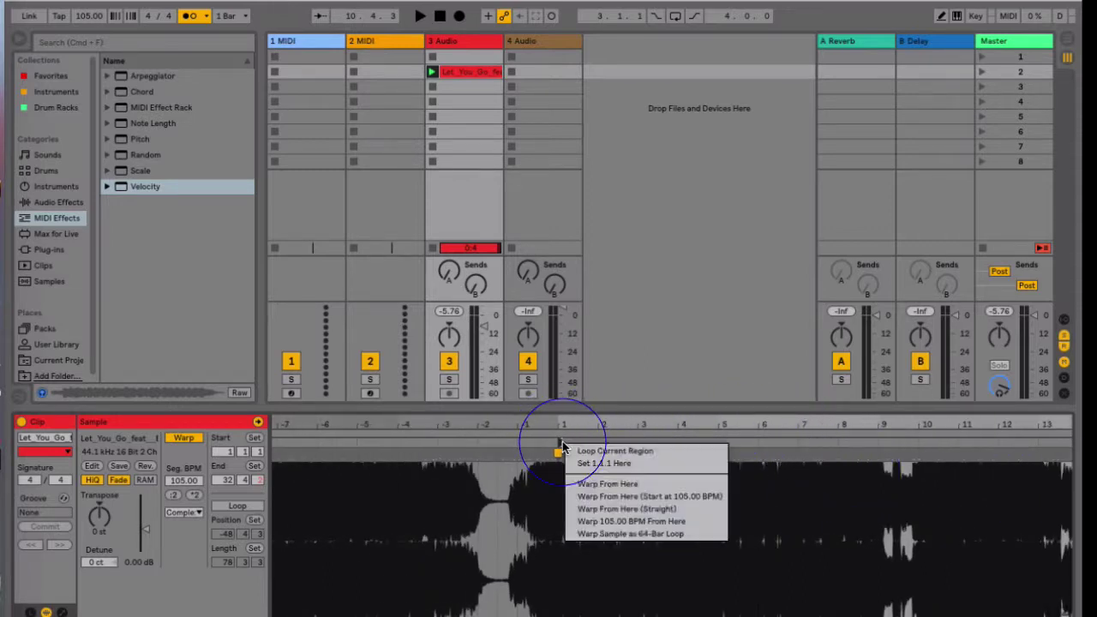
pyautogui.click(578, 485)
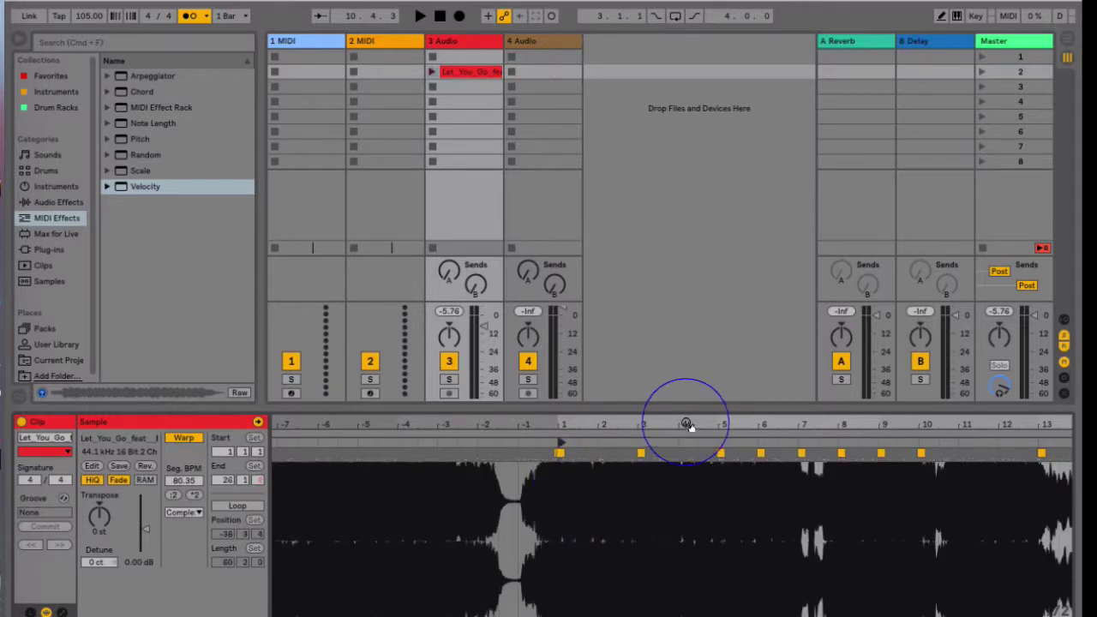
pyautogui.moveTo(688, 421); pyautogui.dragTo(559, 421)
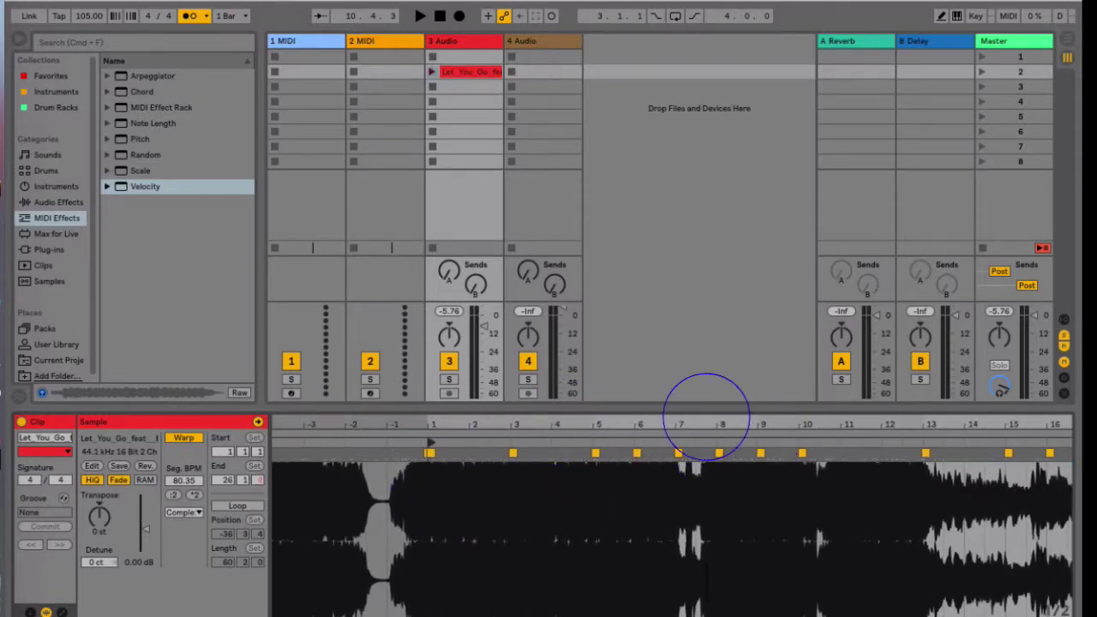
pyautogui.moveTo(706, 416); pyautogui.dragTo(705, 480)
pyautogui.moveTo(705, 417)
pyautogui.mouseDown()
pyautogui.moveTo(706, 400)
pyautogui.moveTo(697, 401)
pyautogui.mouseUp()
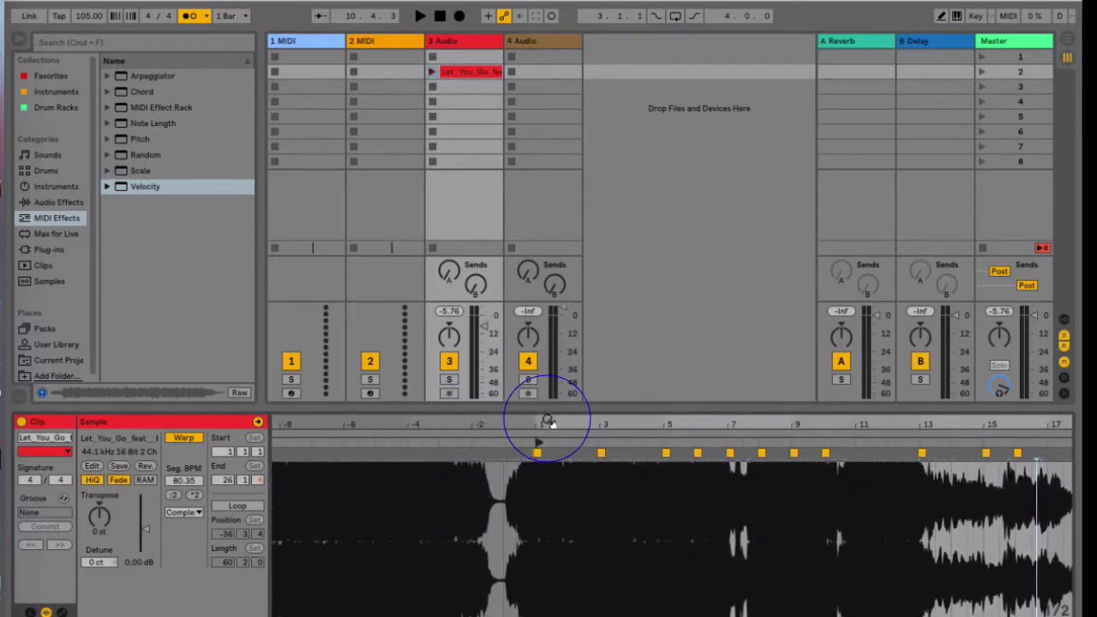
pyautogui.moveTo(549, 419); pyautogui.dragTo(507, 431)
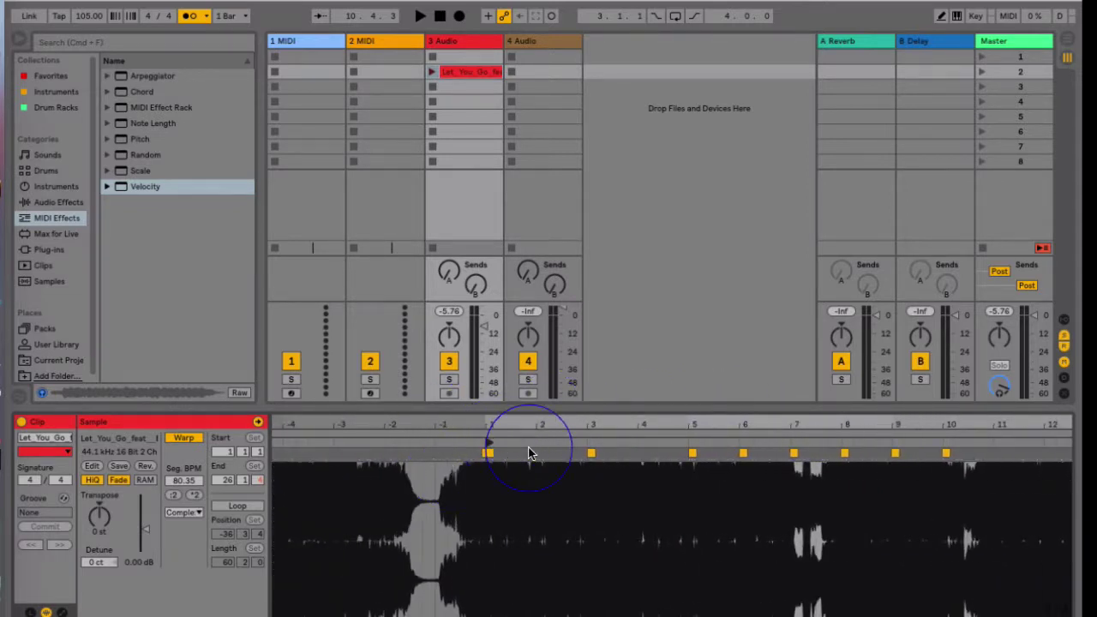
pyautogui.press('super+z')
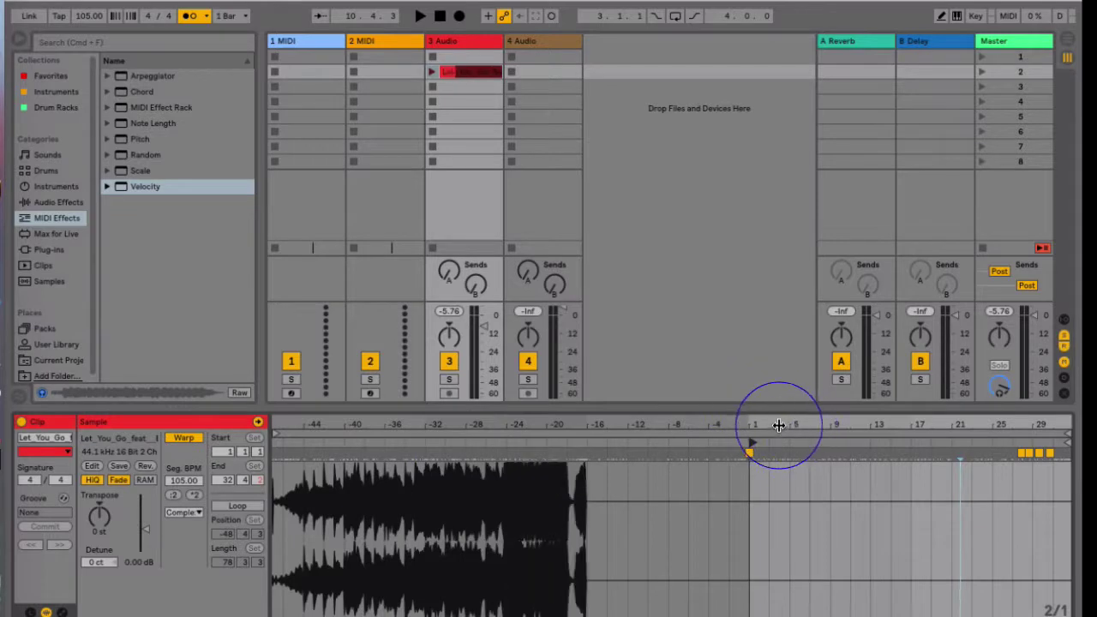
# Compare the Warp From Here variants offered at the 1.1.1 start marker without applying any of them.
pyautogui.moveTo(779, 424); pyautogui.dragTo(412, 439)
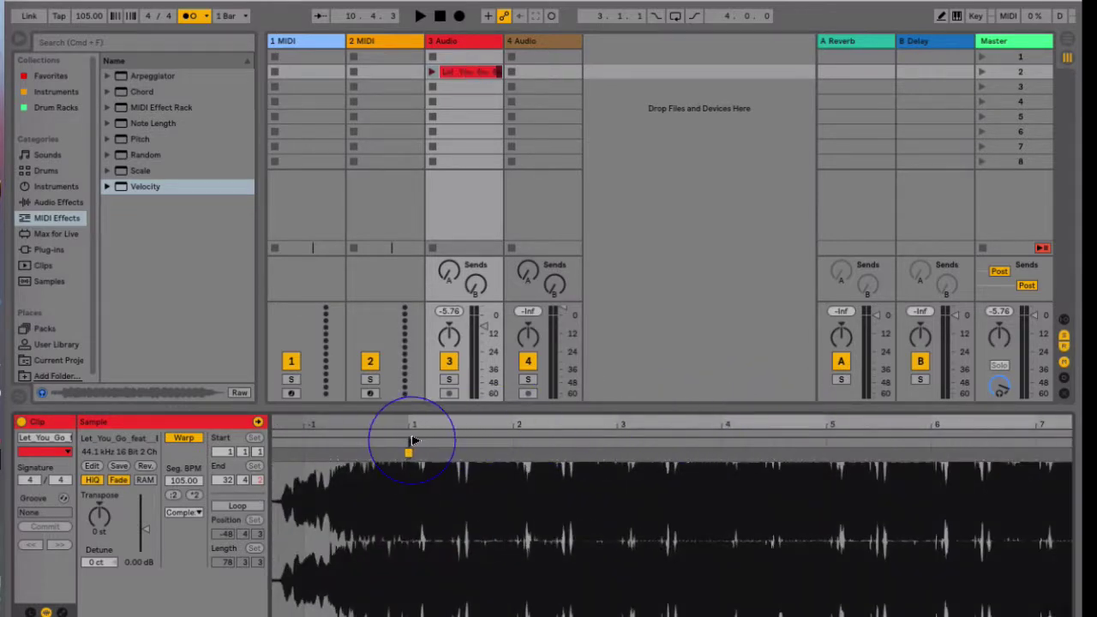
pyautogui.rightClick(413, 440)
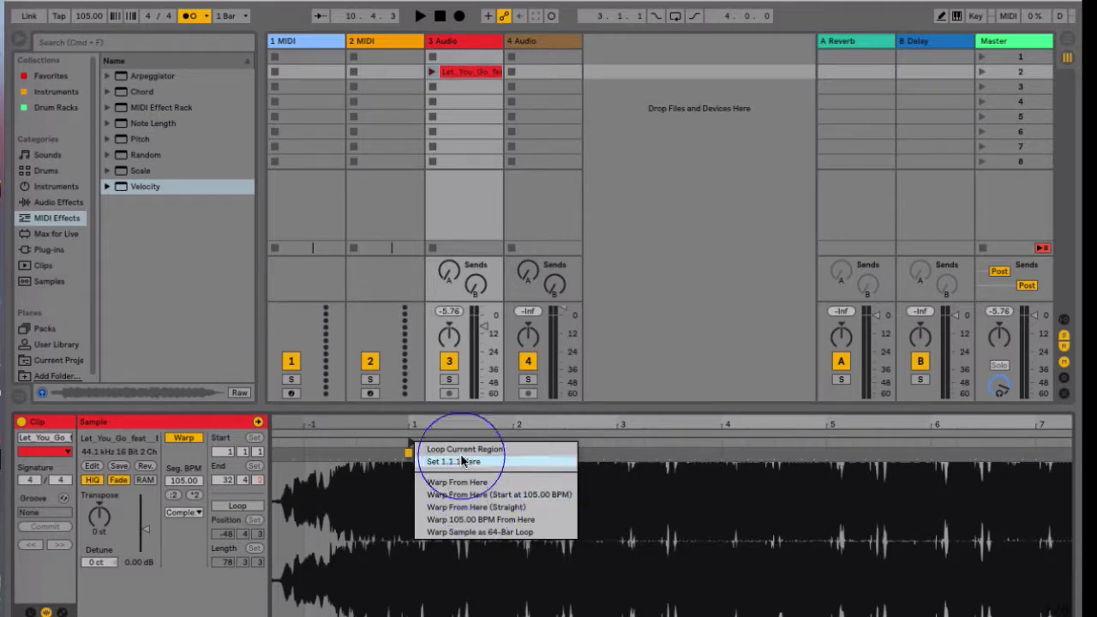
pyautogui.click(443, 418)
pyautogui.moveTo(457, 423); pyautogui.dragTo(428, 471)
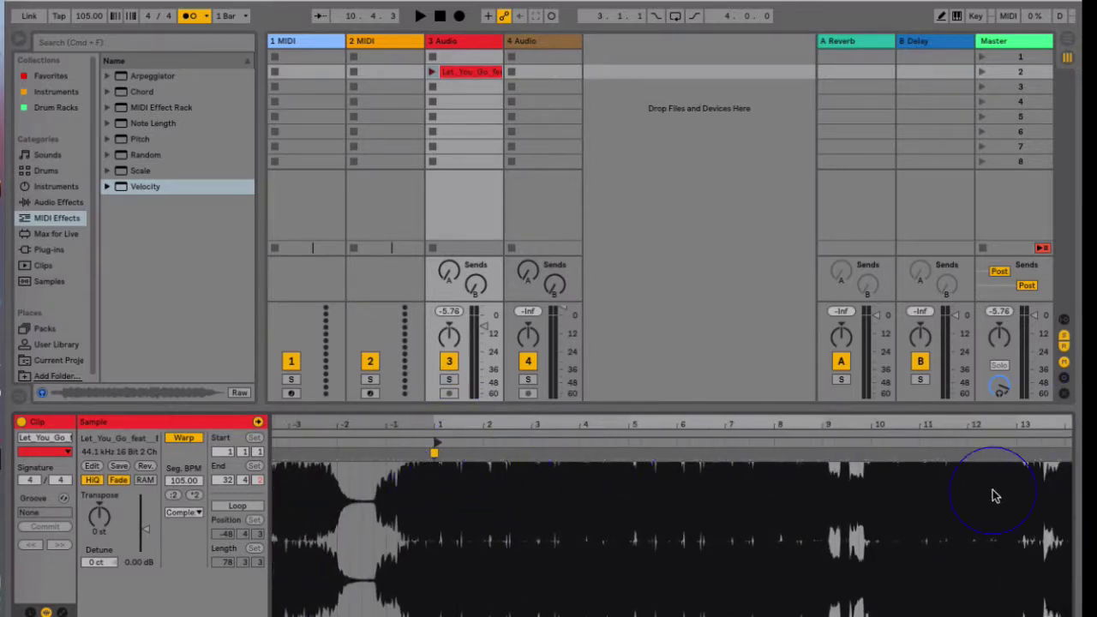
pyautogui.rightClick(436, 443)
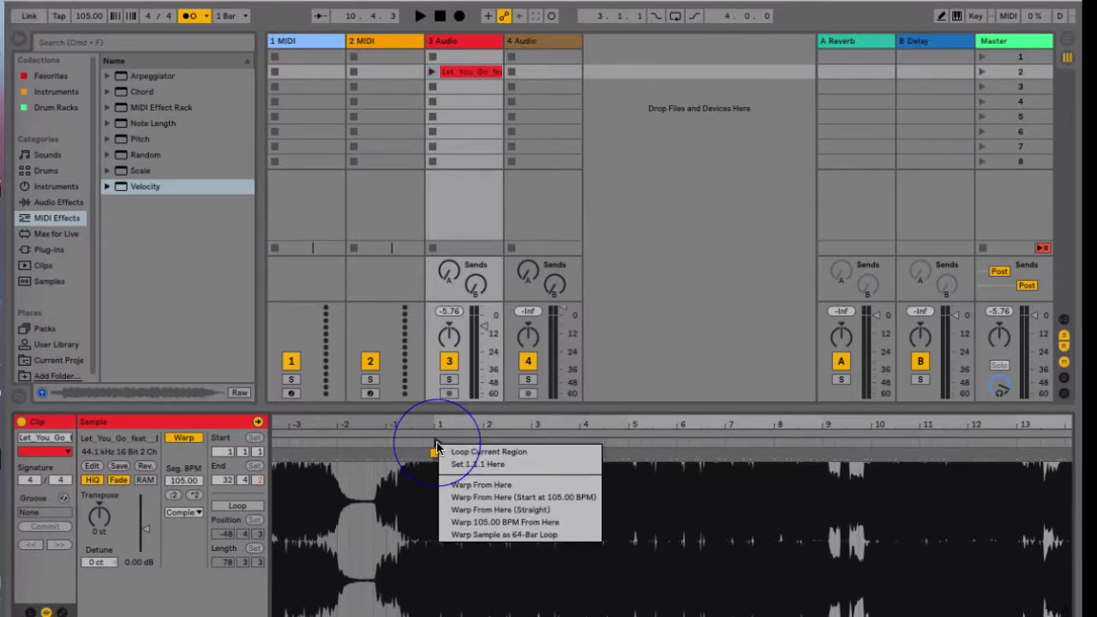
pyautogui.click(496, 452)
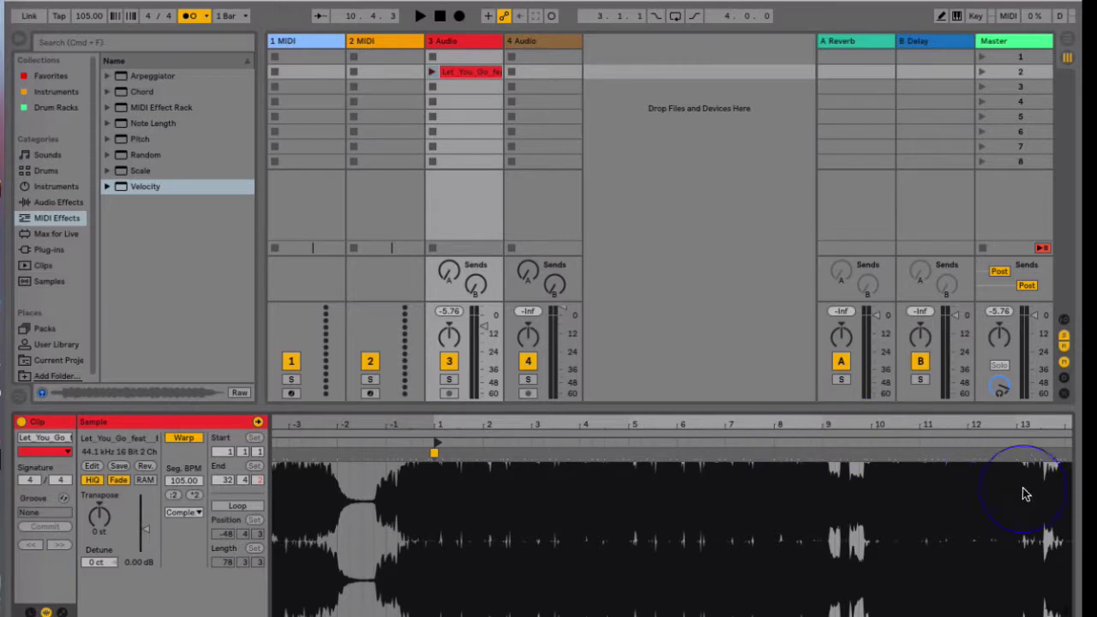
pyautogui.rightClick(439, 444)
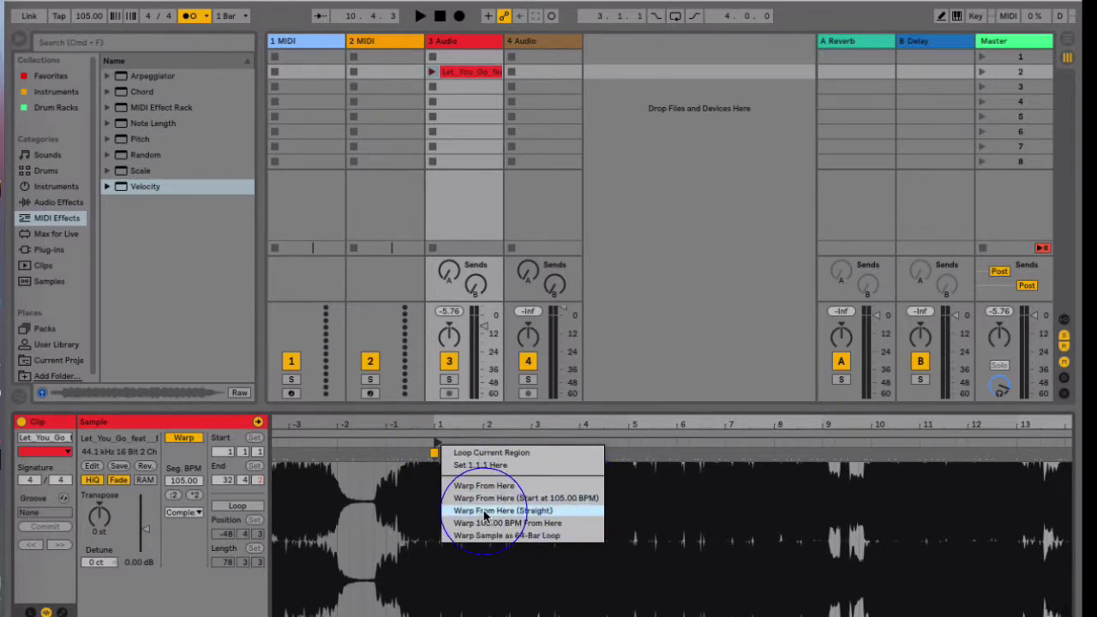
pyautogui.click(461, 422)
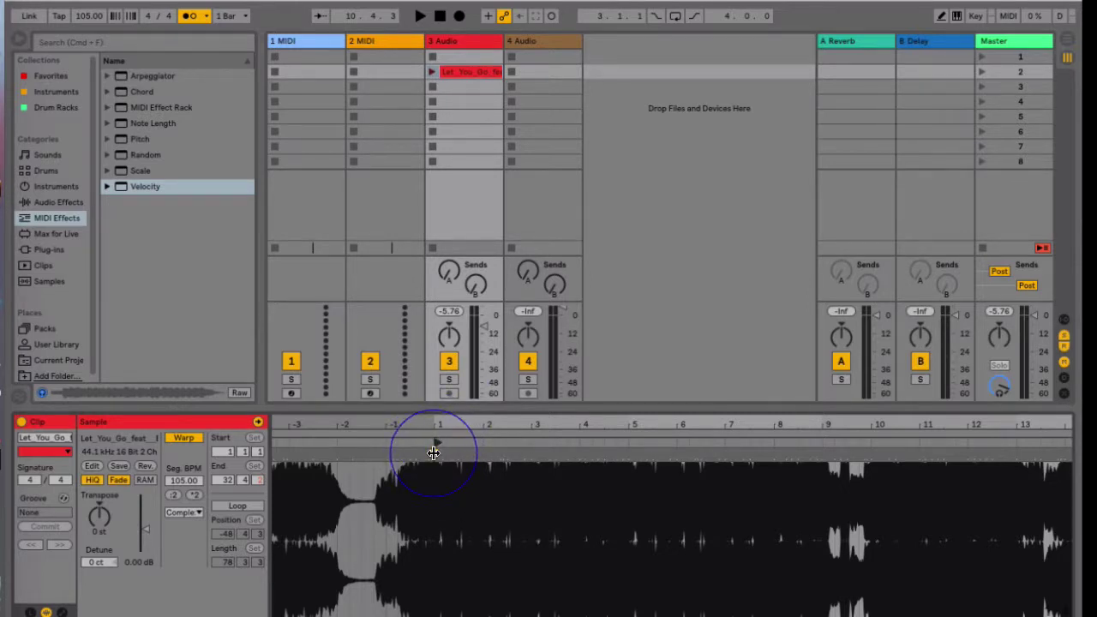
# Examine the warp markers around bars 27 to 31 in relation to the one at bar 1.
pyautogui.hscroll(10, 571, 505)
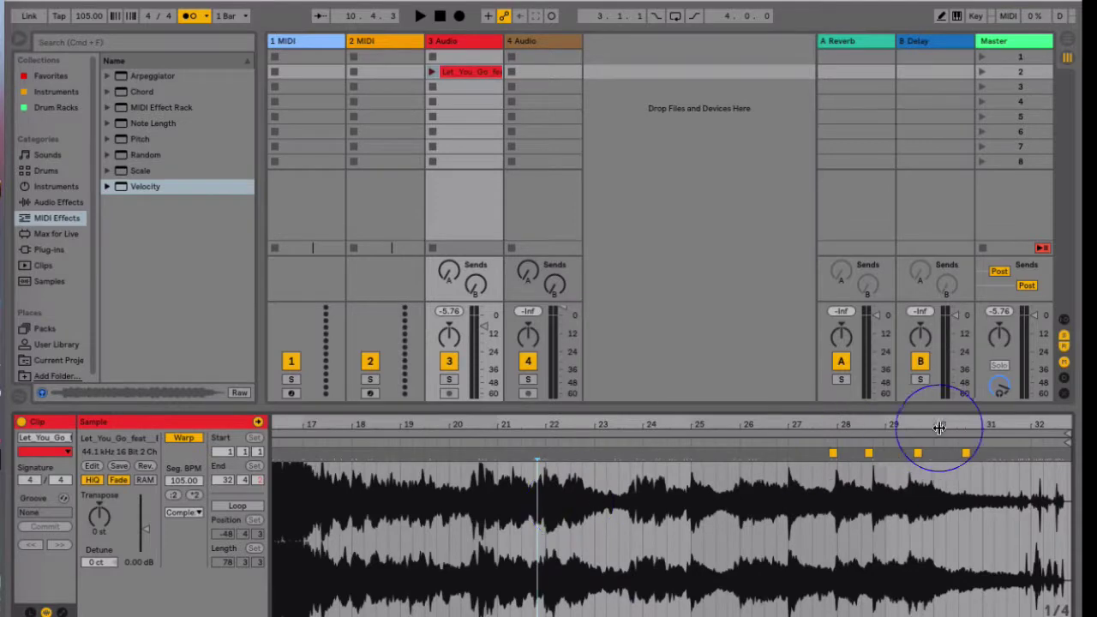
pyautogui.click(740, 433)
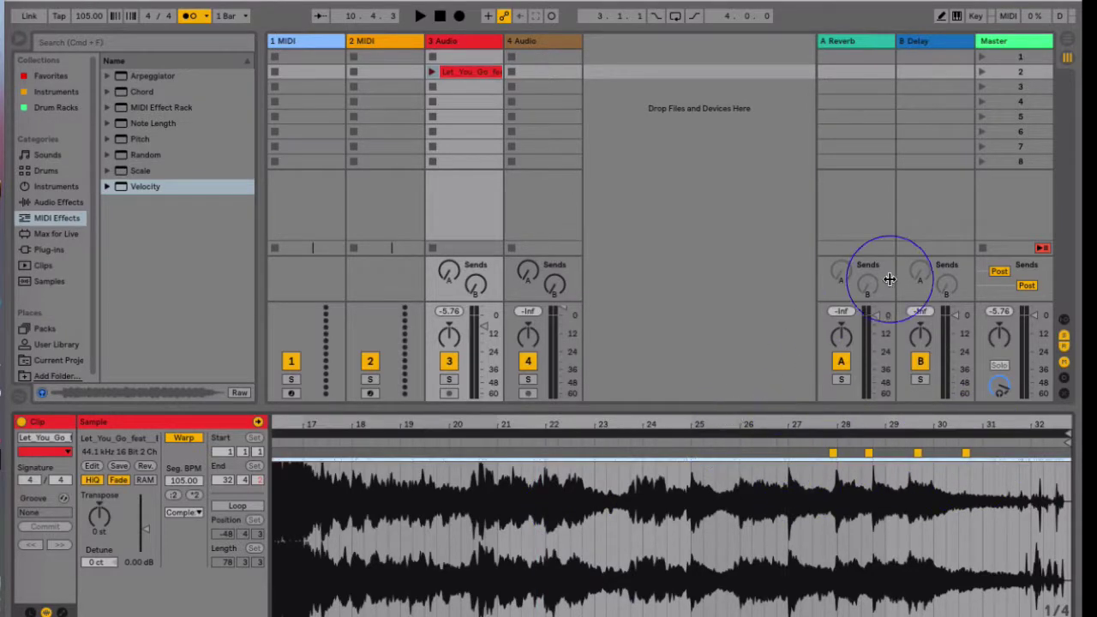
pyautogui.moveTo(714, 421); pyautogui.dragTo(600, 427)
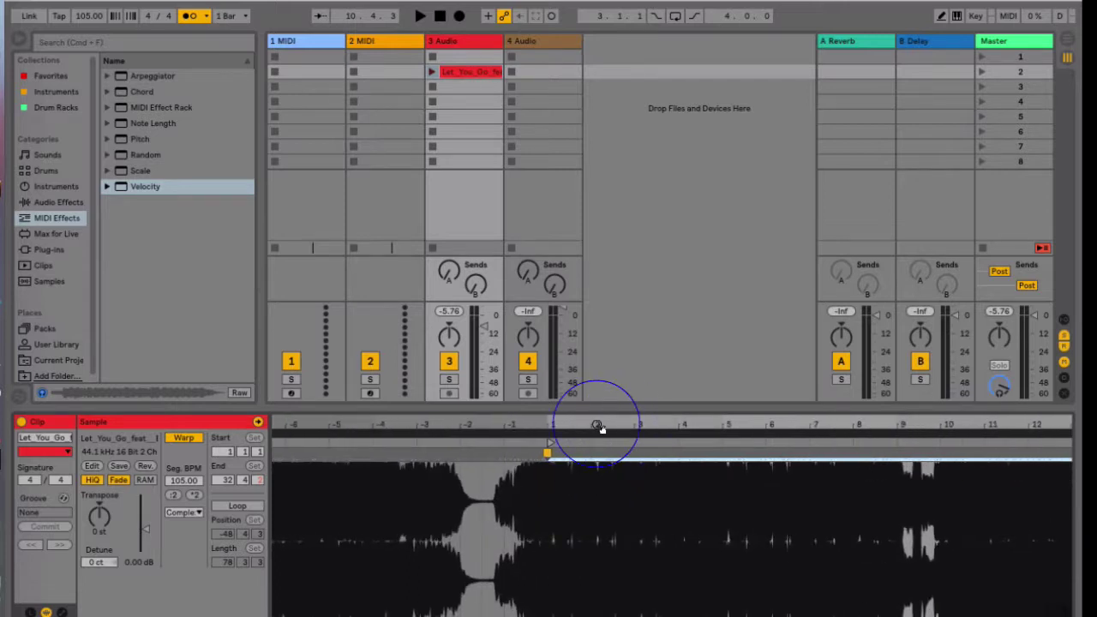
pyautogui.moveTo(788, 473); pyautogui.dragTo(527, 461)
pyautogui.moveTo(575, 429); pyautogui.dragTo(547, 429)
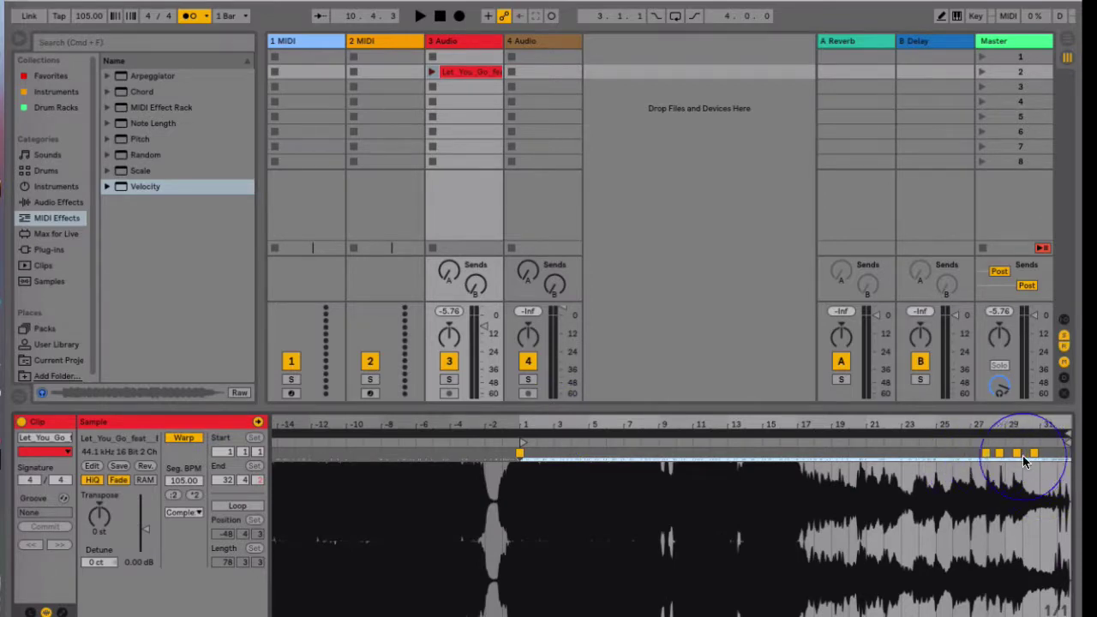
pyautogui.moveTo(533, 421); pyautogui.dragTo(535, 423)
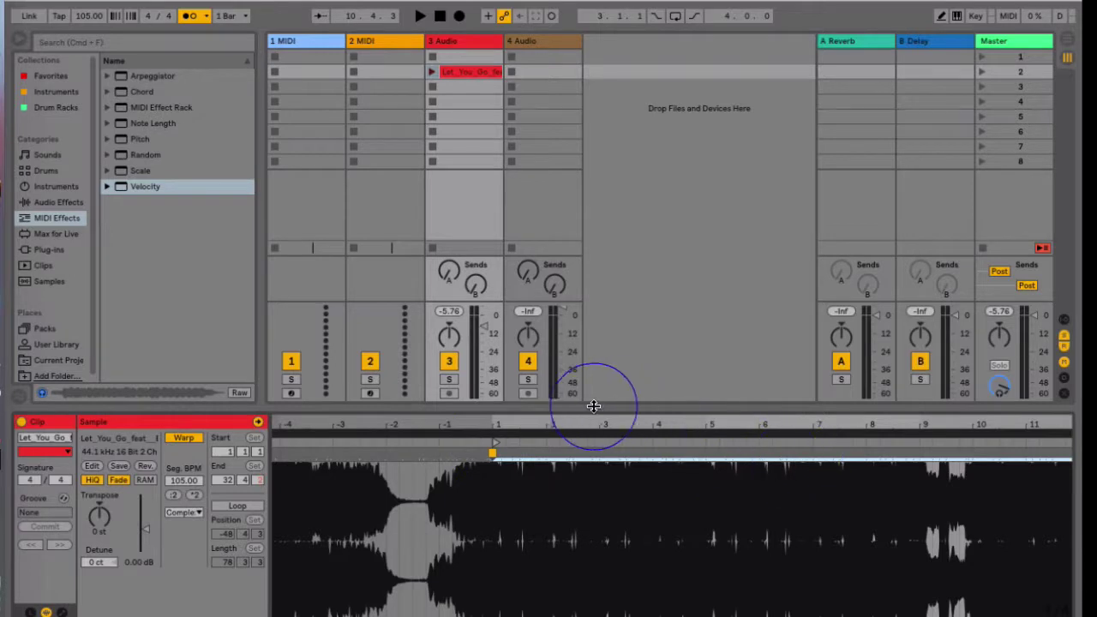
# Review the Warp From Here (Straight) and Warp 105.00 BPM From Here options at the start marker.
pyautogui.rightClick(498, 443)
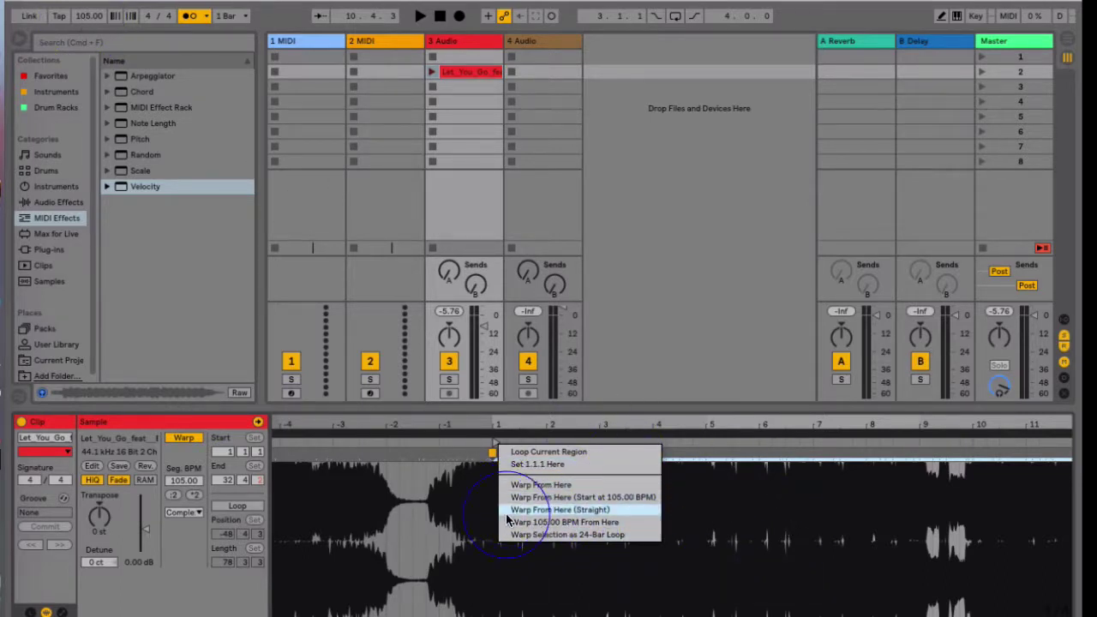
pyautogui.click(703, 416)
pyautogui.moveTo(696, 418)
pyautogui.mouseDown()
pyautogui.moveTo(694, 399)
pyautogui.moveTo(726, 464)
pyautogui.moveTo(649, 416)
pyautogui.moveTo(716, 420)
pyautogui.mouseUp()
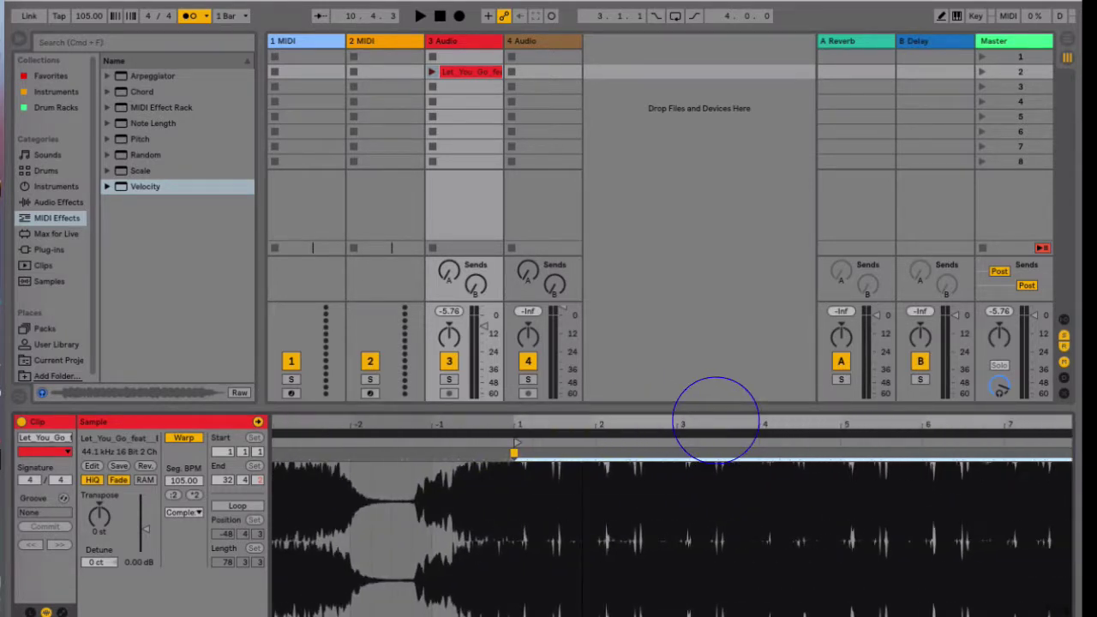
pyautogui.rightClick(519, 443)
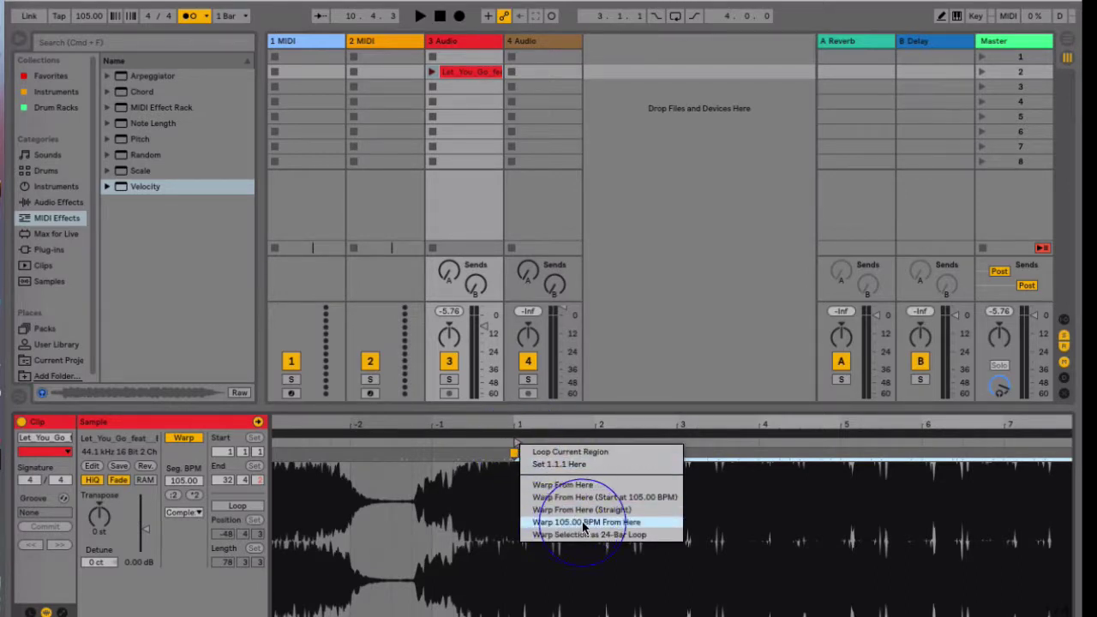
pyautogui.click(515, 425)
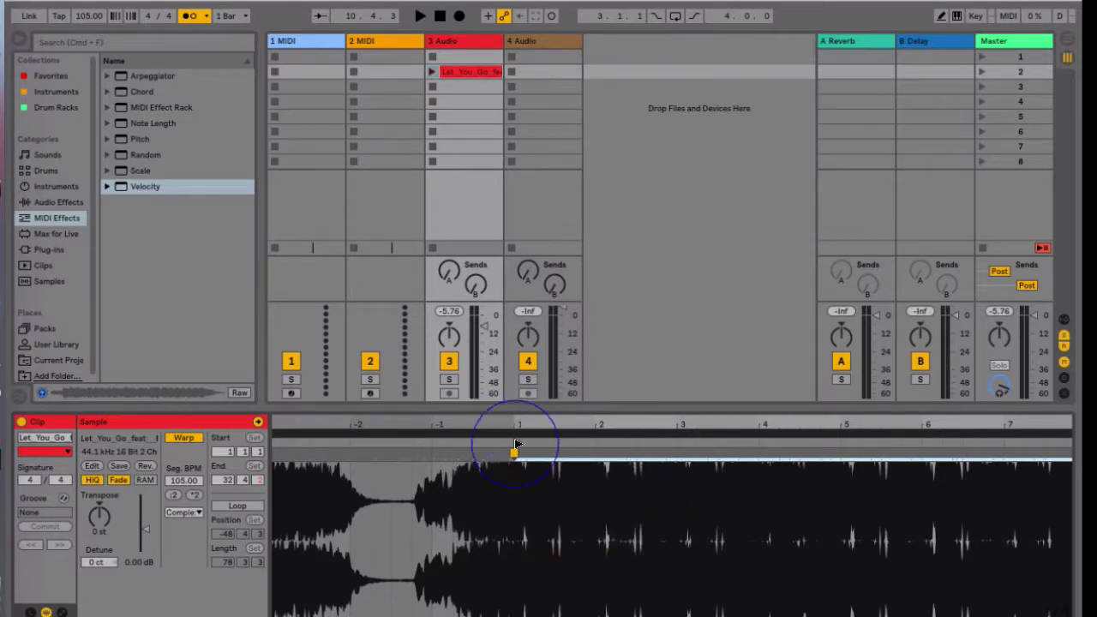
# Apply Warp 105.00 BPM From Here at the 1.1.1 start marker and inspect the warp markers across the whole clip.
pyautogui.moveTo(598, 421); pyautogui.dragTo(523, 433)
pyautogui.rightClick(521, 443)
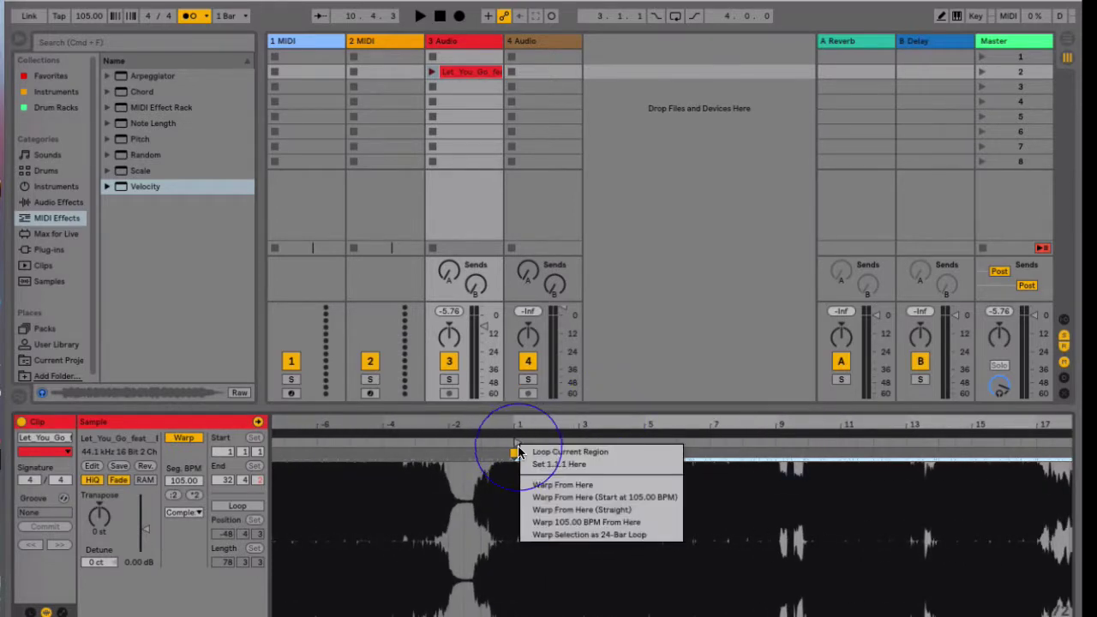
pyautogui.click(558, 522)
pyautogui.moveTo(609, 417); pyautogui.dragTo(772, 421)
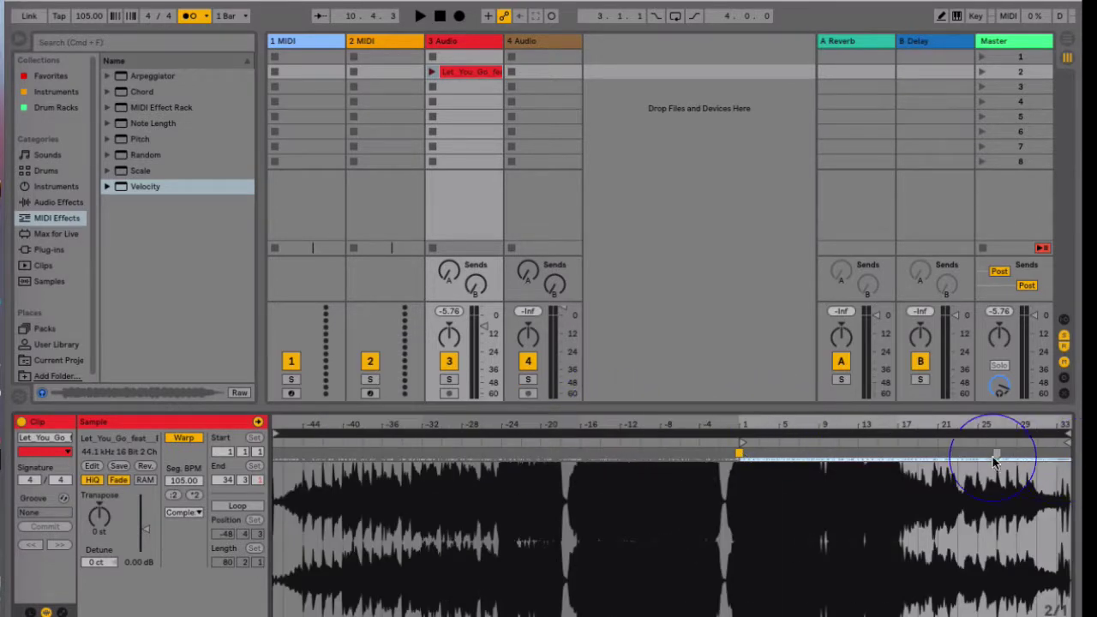
pyautogui.moveTo(938, 429); pyautogui.dragTo(950, 426)
pyautogui.moveTo(720, 458); pyautogui.dragTo(723, 485)
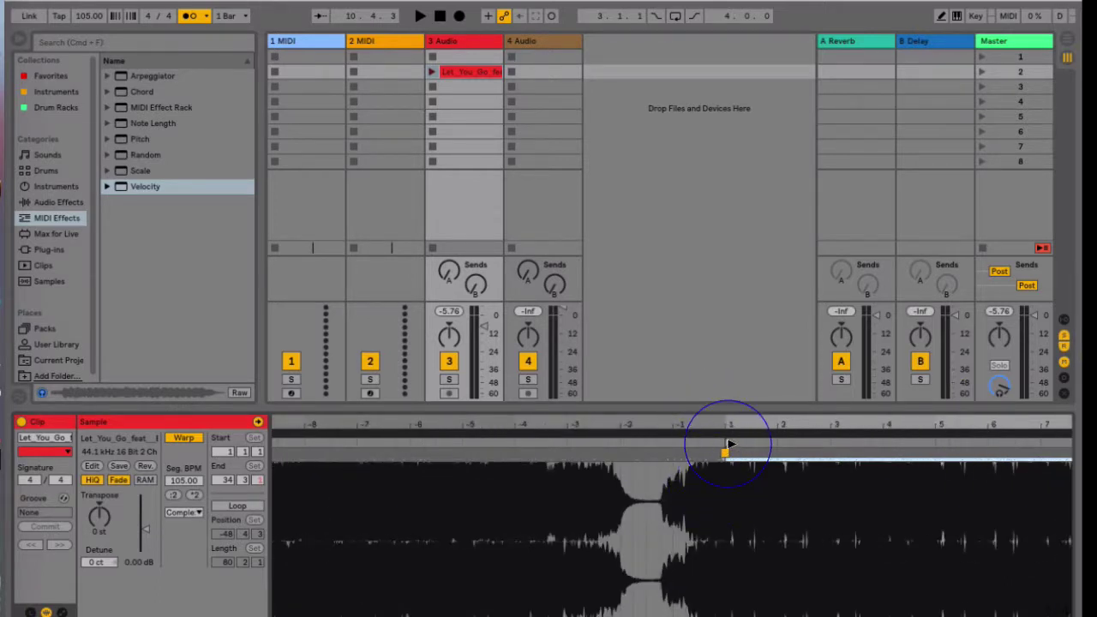
pyautogui.moveTo(503, 433); pyautogui.dragTo(601, 446)
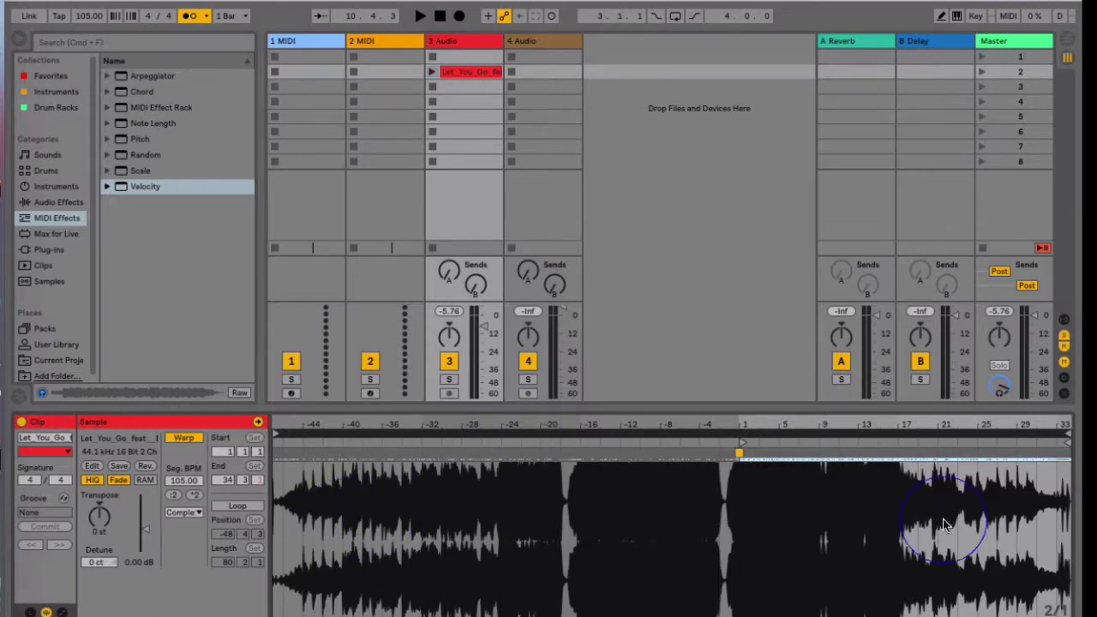
# Move the clip's start marker back to -40.1.1 in the song's early section.
pyautogui.moveTo(746, 440)
pyautogui.mouseDown()
pyautogui.moveTo(287, 439)
pyautogui.moveTo(341, 442)
pyautogui.moveTo(339, 467)
pyautogui.mouseUp()
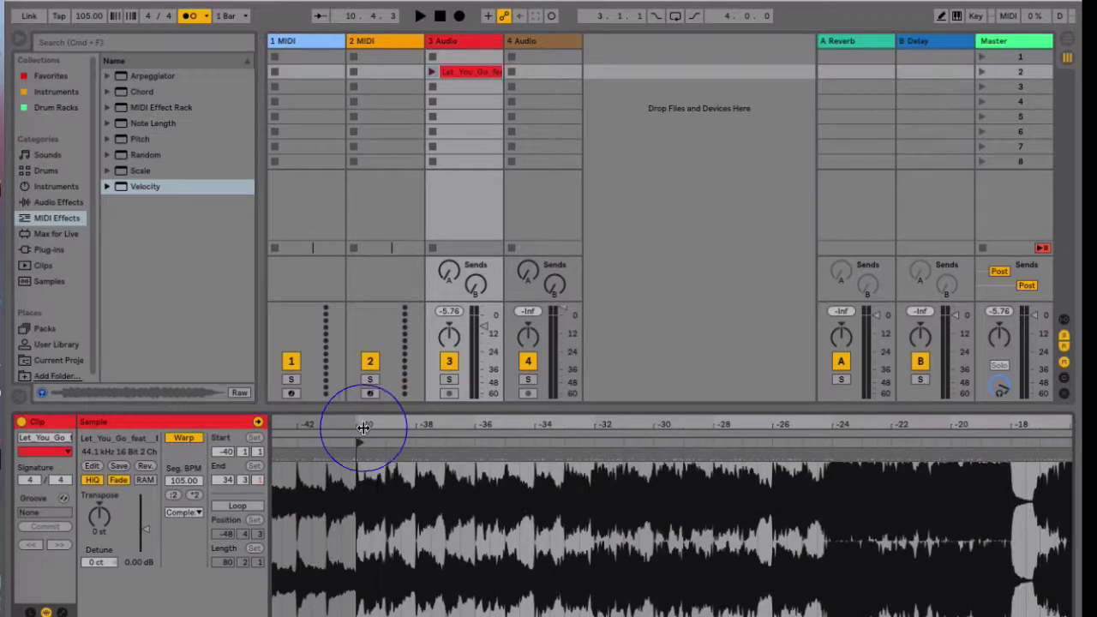
pyautogui.moveTo(367, 428)
pyautogui.mouseDown()
pyautogui.moveTo(392, 420)
pyautogui.moveTo(370, 421)
pyautogui.mouseUp()
pyautogui.moveTo(746, 424)
pyautogui.mouseDown()
pyautogui.moveTo(744, 434)
pyautogui.moveTo(731, 423)
pyautogui.moveTo(728, 406)
pyautogui.moveTo(360, 449)
pyautogui.moveTo(394, 437)
pyautogui.moveTo(372, 441)
pyautogui.mouseUp()
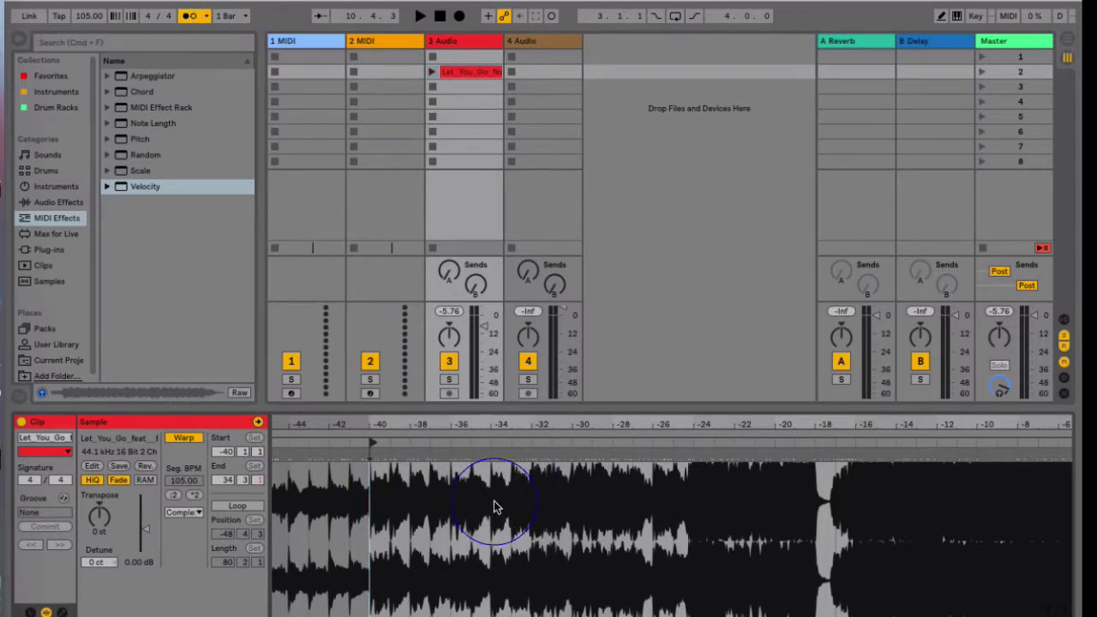
pyautogui.moveTo(526, 424); pyautogui.dragTo(380, 509)
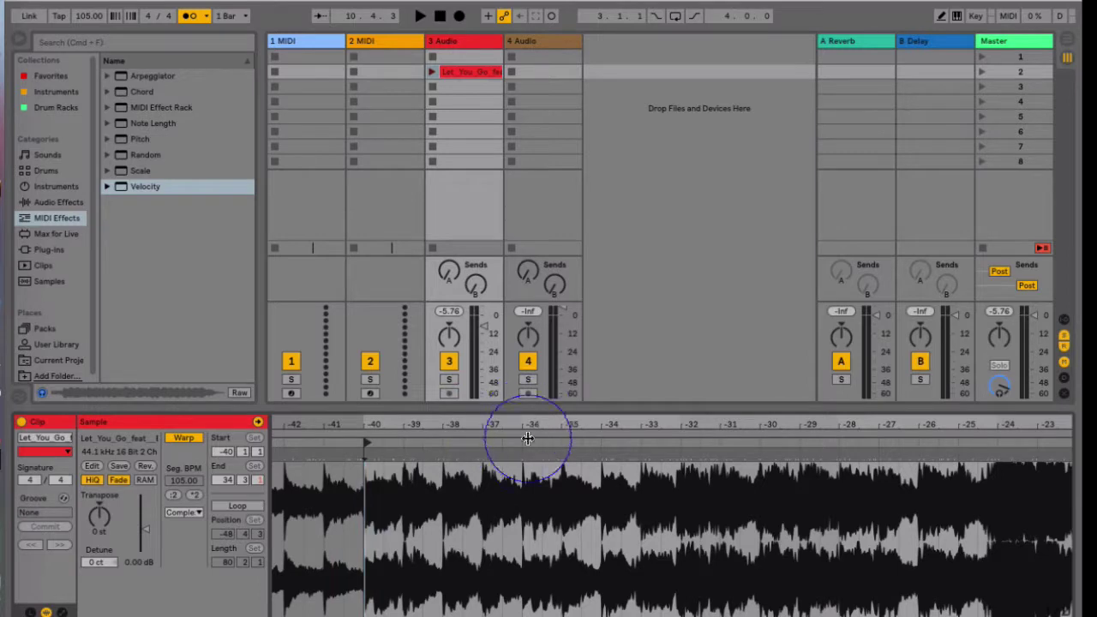
pyautogui.click(643, 460)
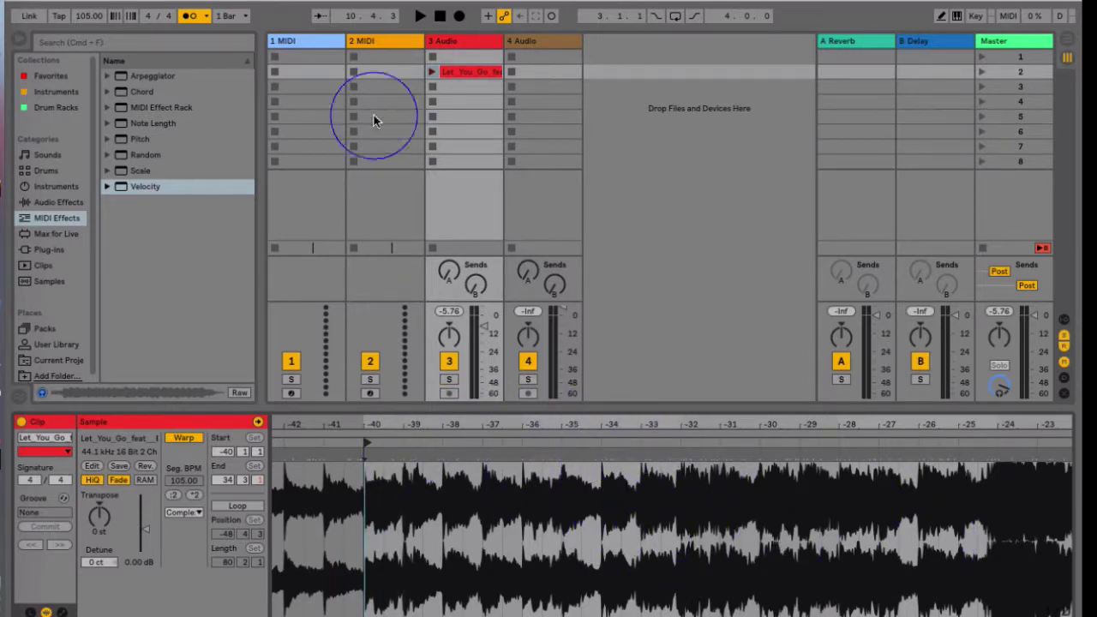
# Check the clip's playback from bar -40 against the metronome, and set the project tempo to 115 BPM with the metronome off.
pyautogui.click(431, 72)
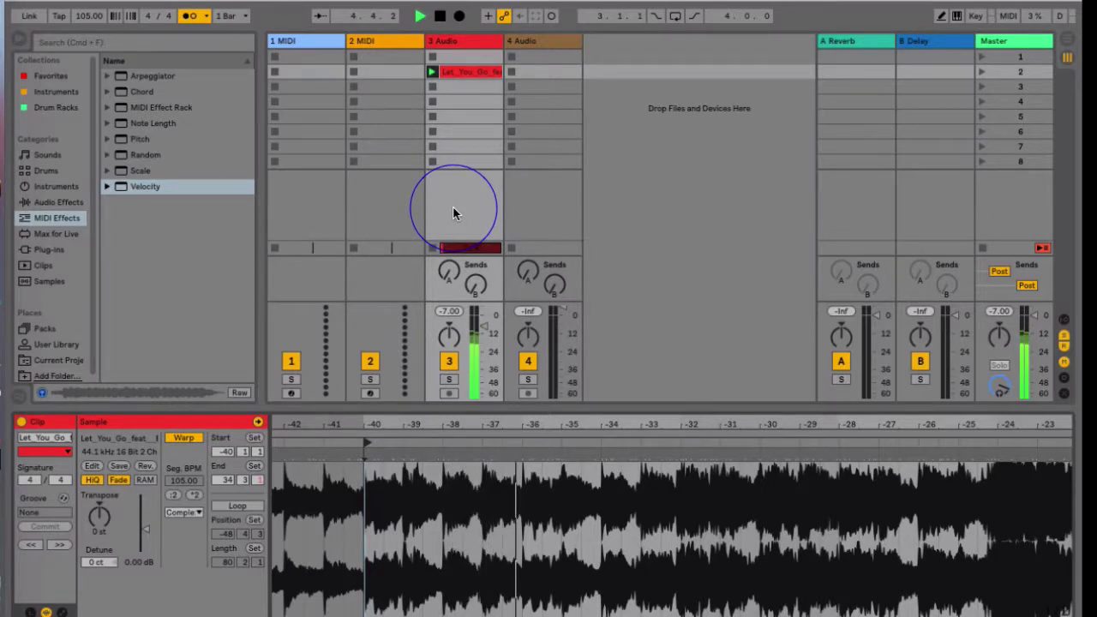
pyautogui.press('space')
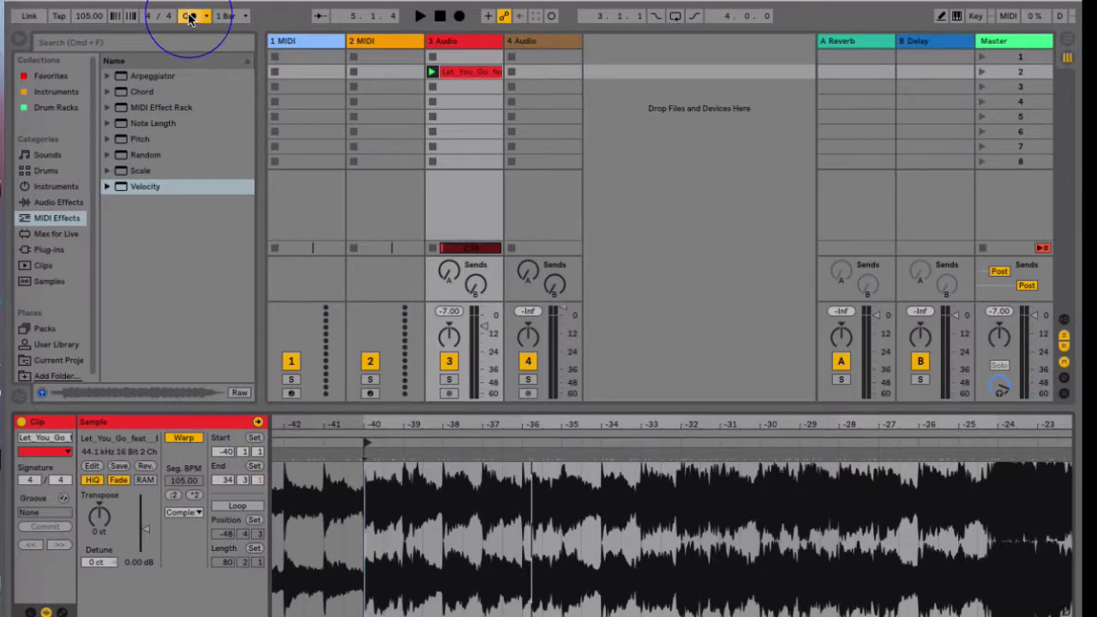
pyautogui.moveTo(390, 420); pyautogui.dragTo(401, 422)
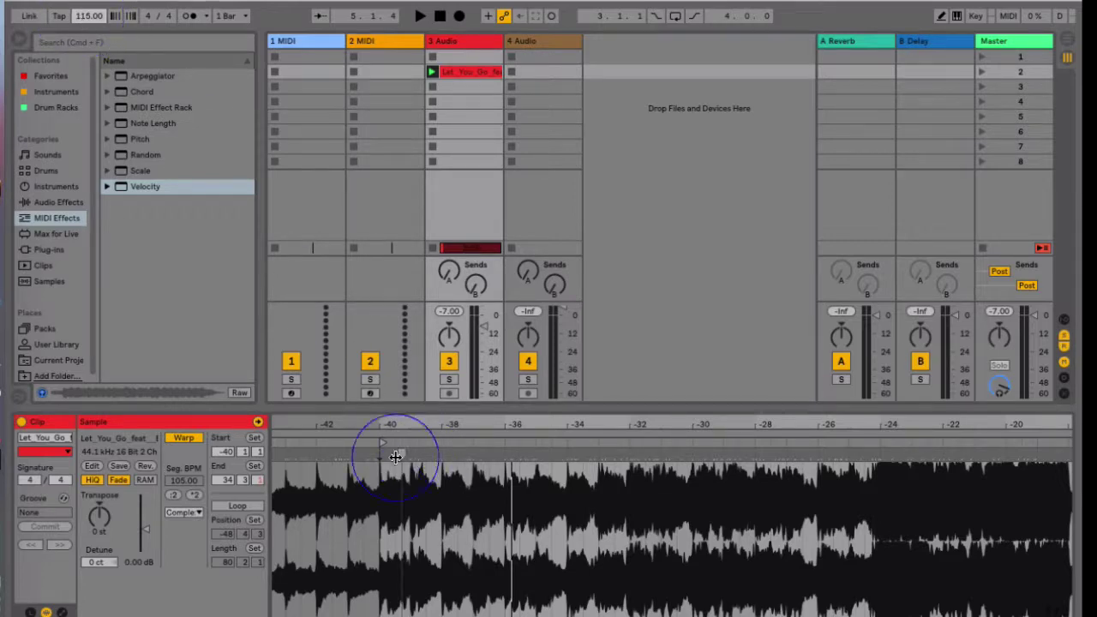
# Open the Drum Loops folder inside the SPLICE samples of the User Library.
pyautogui.click(43, 171)
pyautogui.click(36, 189)
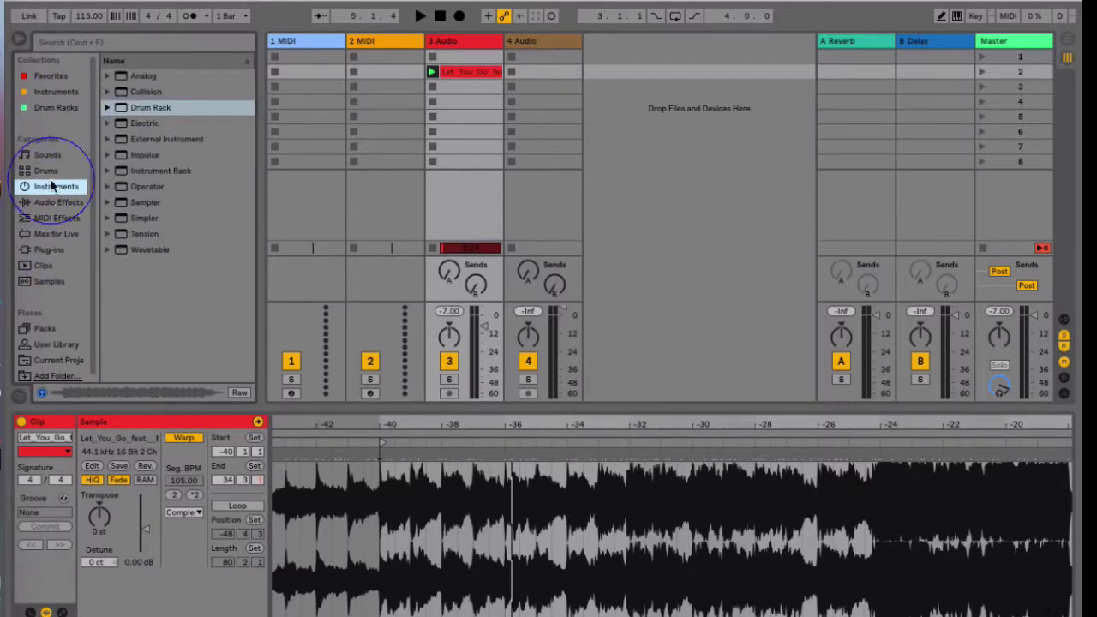
pyautogui.click(53, 344)
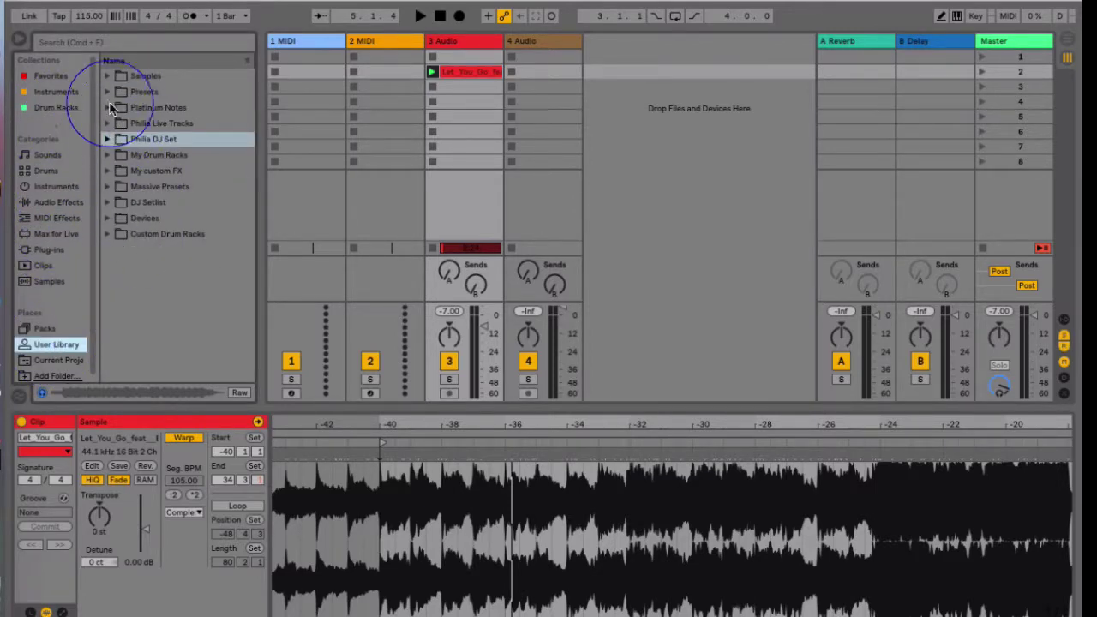
pyautogui.click(109, 76)
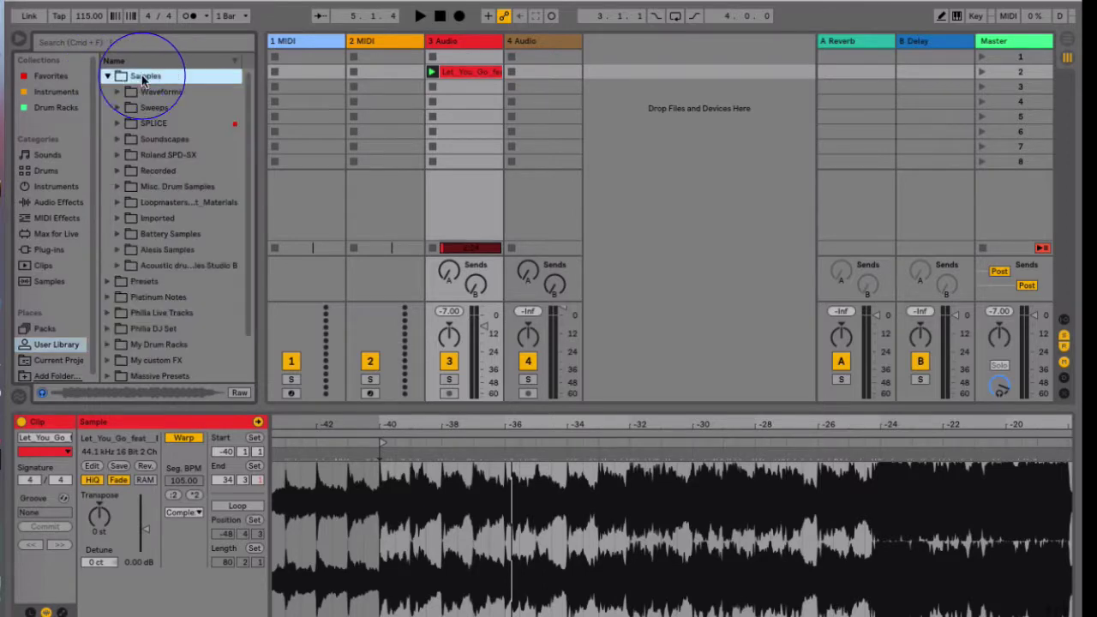
pyautogui.click(118, 122)
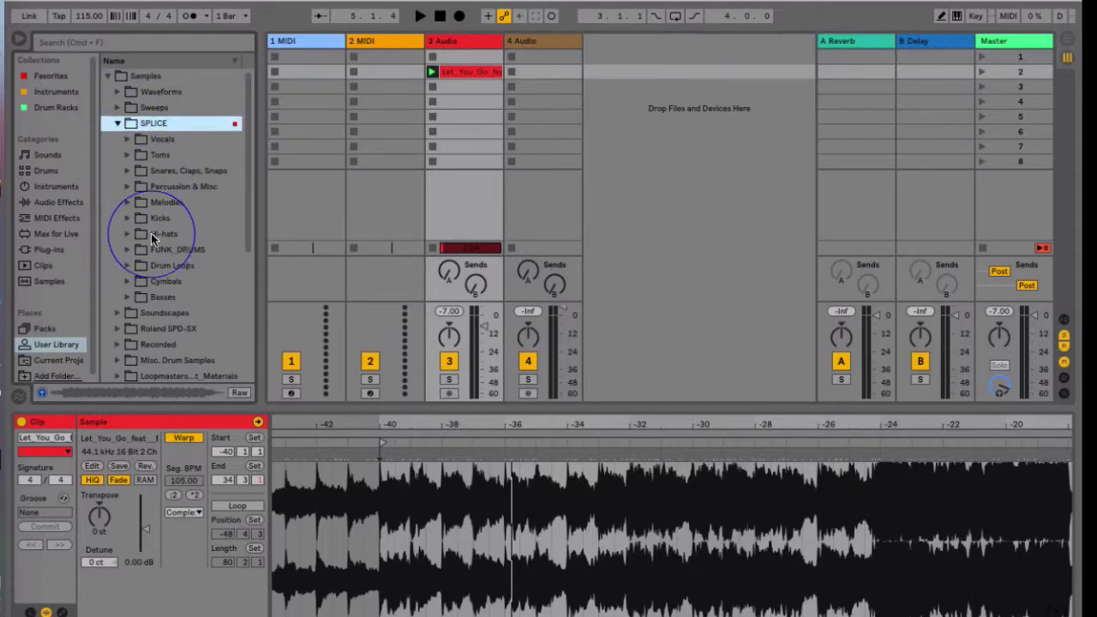
pyautogui.click(155, 269)
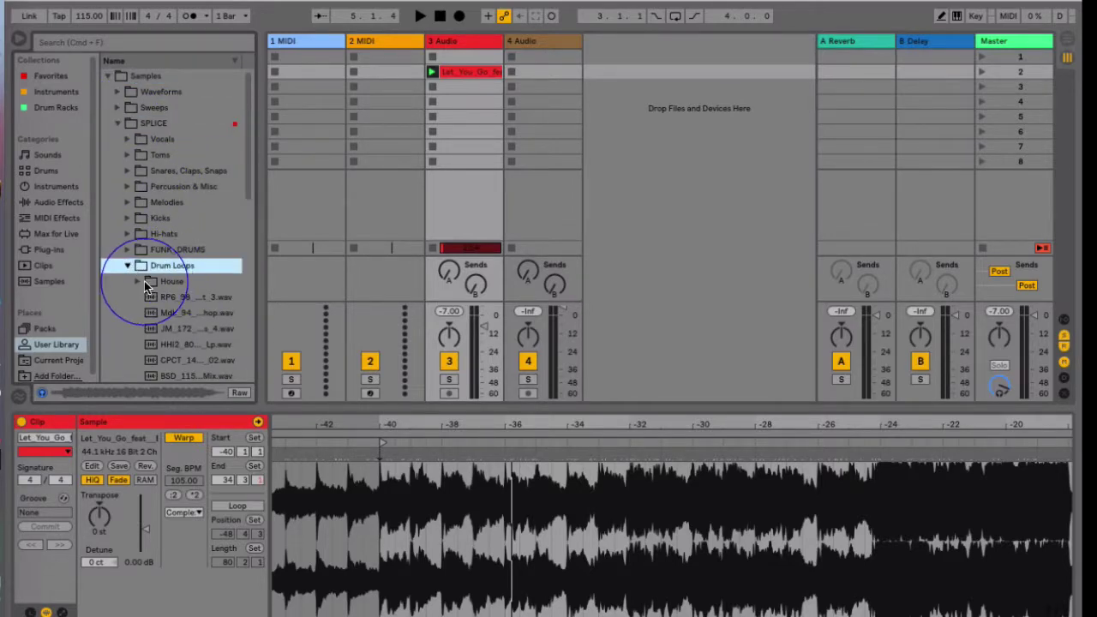
# Preview the SS_114 House drum loop, place it in scene 2 of the 4 Audio track, and launch it.
pyautogui.click(174, 290)
pyautogui.scroll(-1, 174, 291)
pyautogui.click(182, 284)
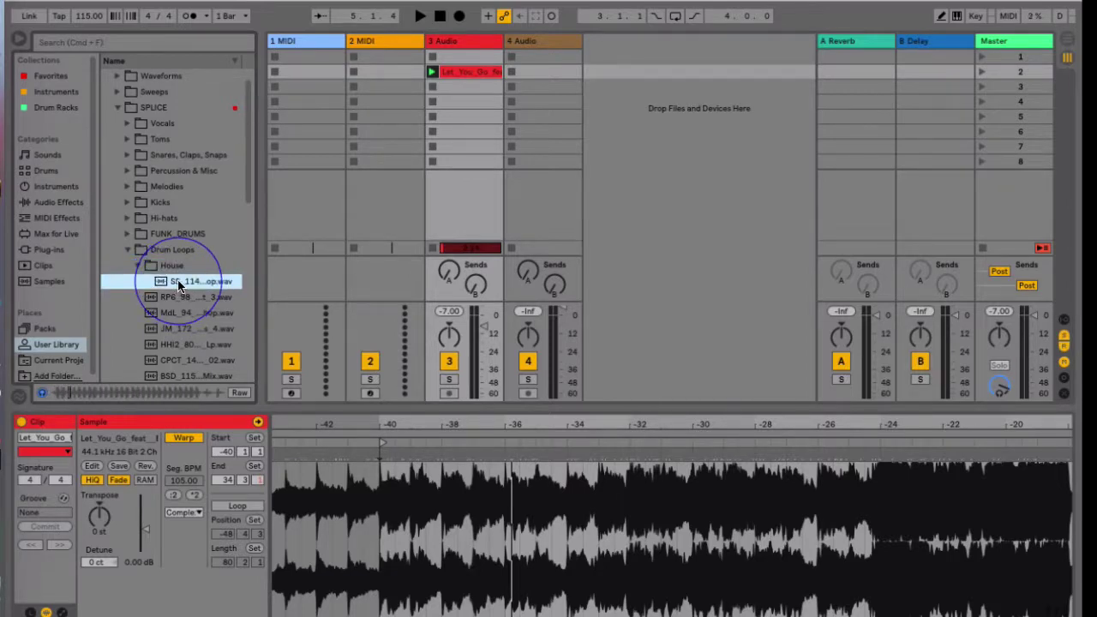
pyautogui.moveTo(178, 286); pyautogui.dragTo(562, 82)
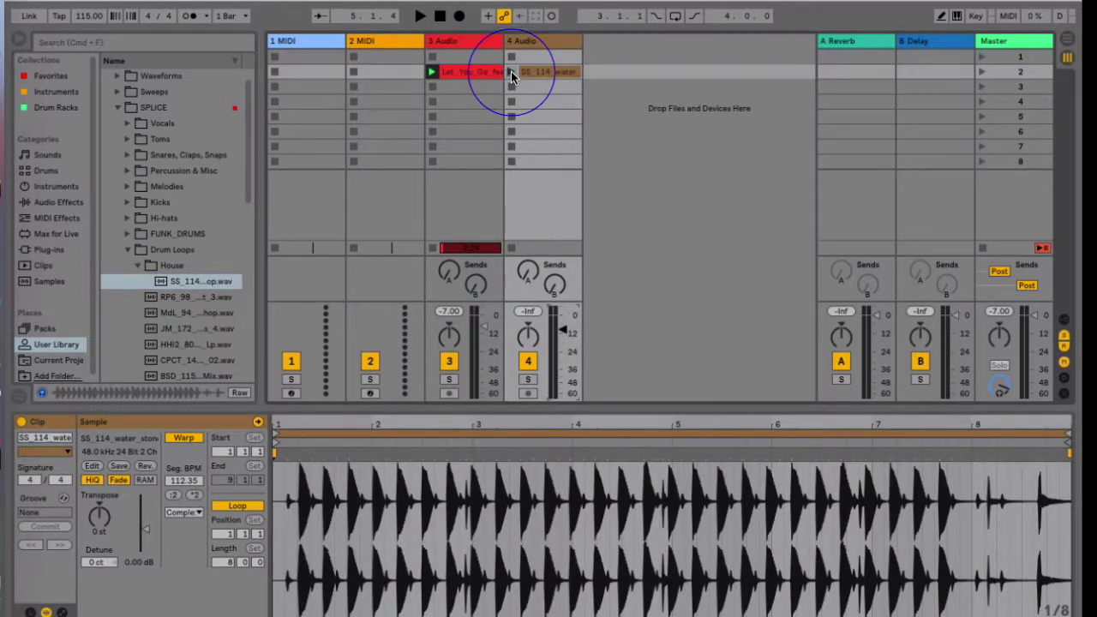
pyautogui.click(512, 72)
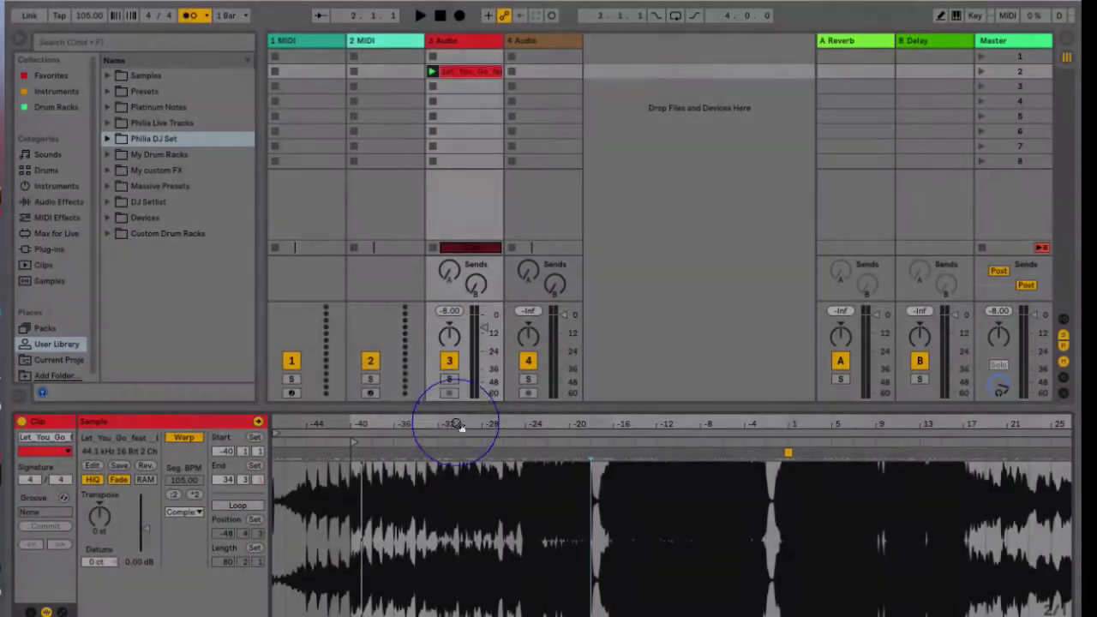
# Try warp markers near bars -39 and -38 in an enlarged clip view, and remove both.
pyautogui.moveTo(380, 421); pyautogui.dragTo(400, 422)
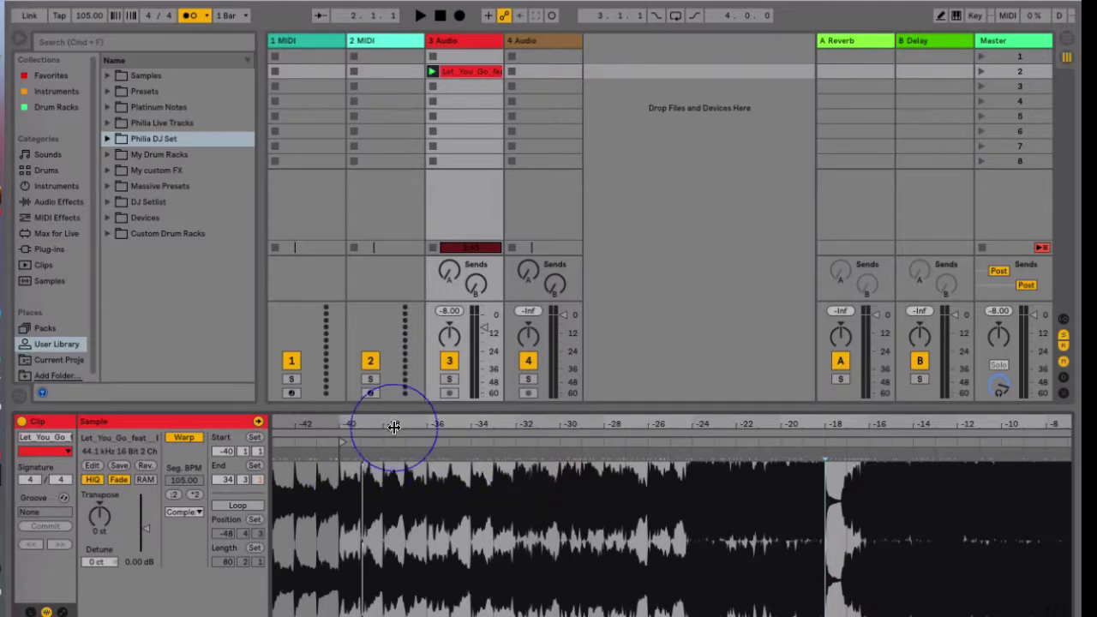
pyautogui.moveTo(385, 421); pyautogui.dragTo(363, 437)
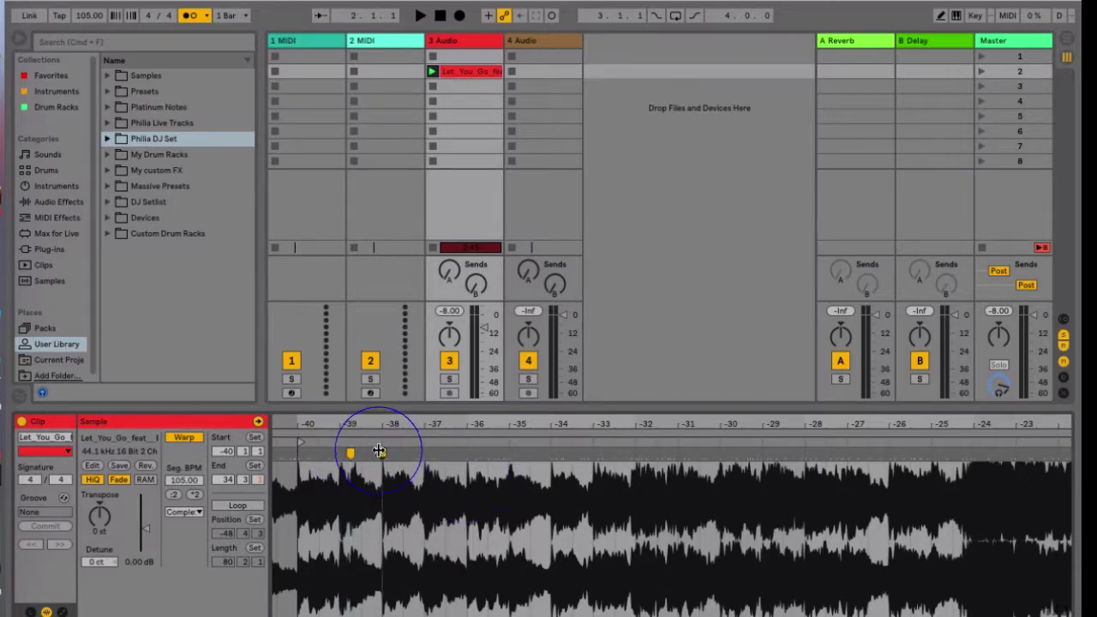
pyautogui.moveTo(353, 409); pyautogui.dragTo(418, 326)
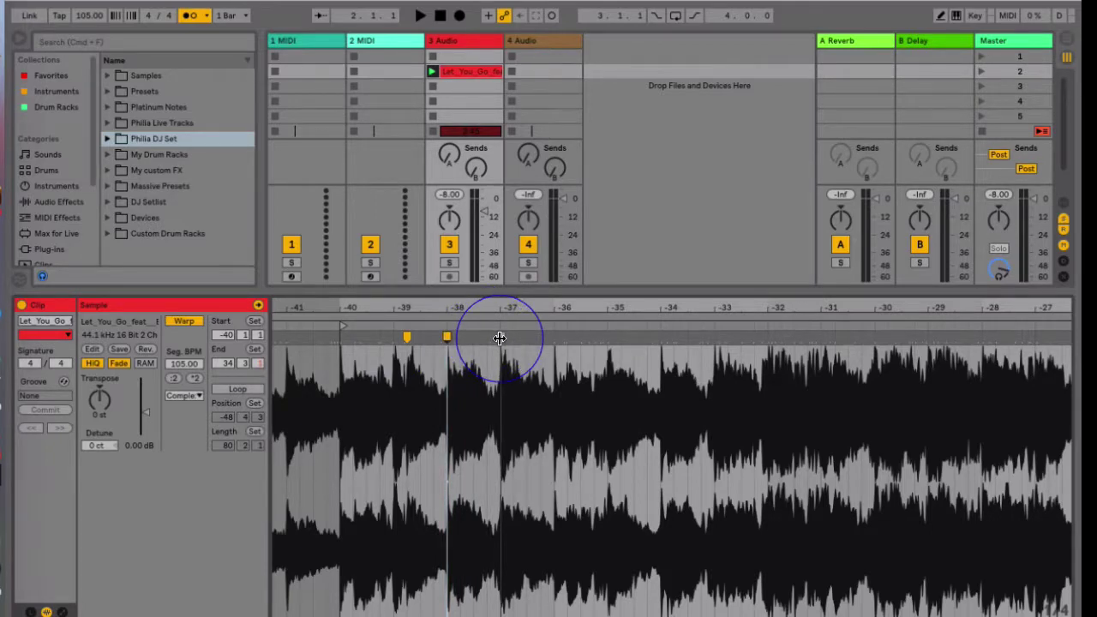
pyautogui.doubleClick(448, 337)
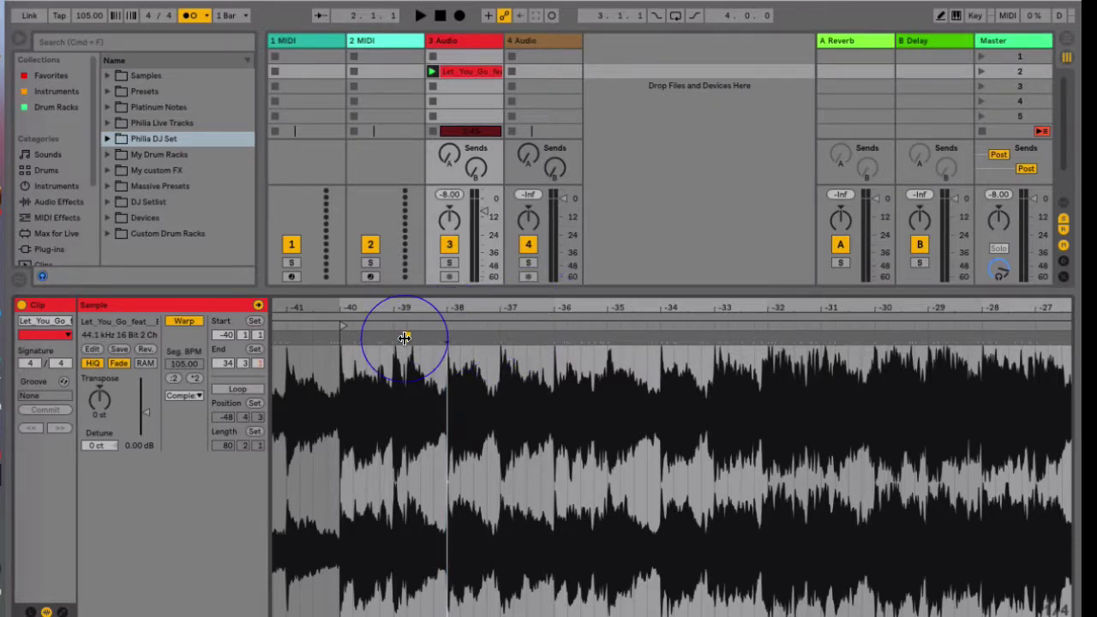
pyautogui.doubleClick(406, 337)
# Examine the song's waveform from the -40.1.1 start marker through the breaks near bars -18 and -1.
pyautogui.doubleClick(430, 308)
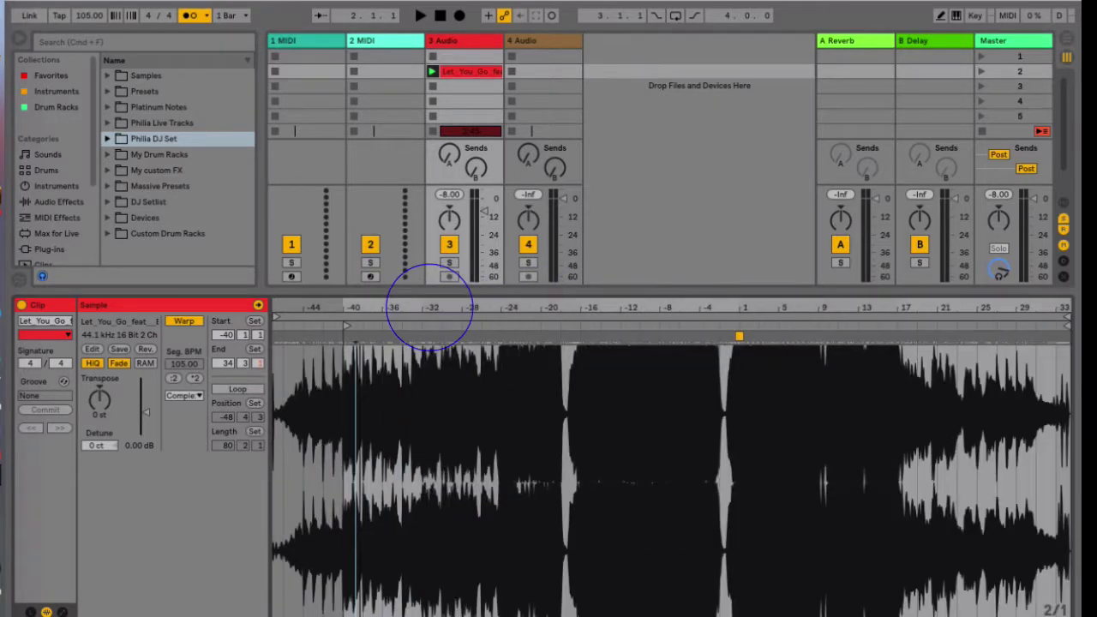
pyautogui.moveTo(559, 305); pyautogui.dragTo(559, 304)
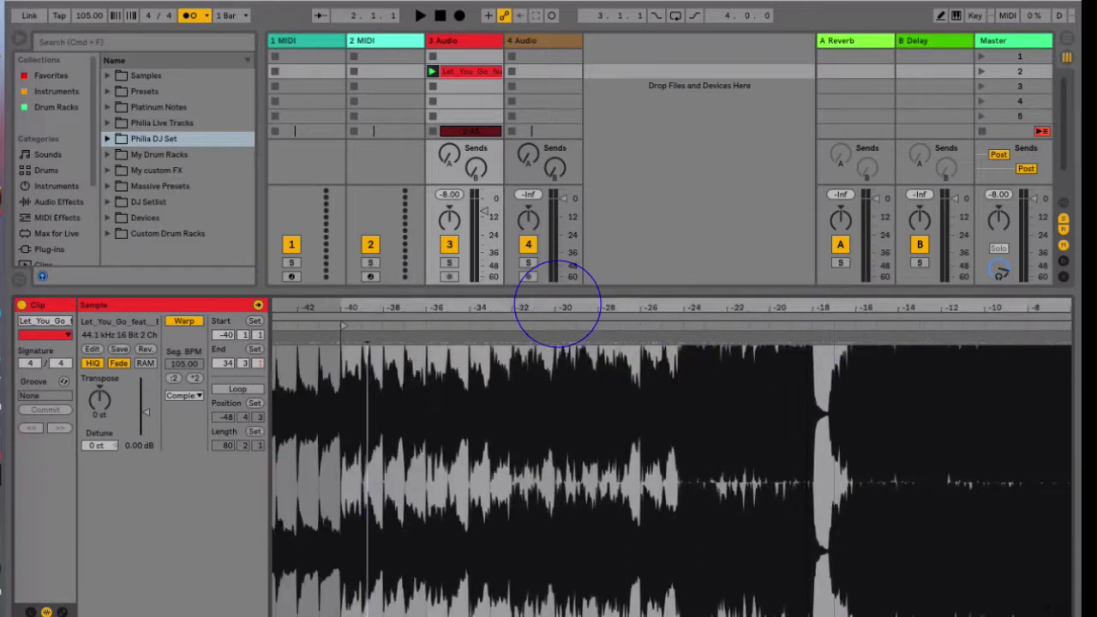
pyautogui.moveTo(472, 302); pyautogui.dragTo(501, 305)
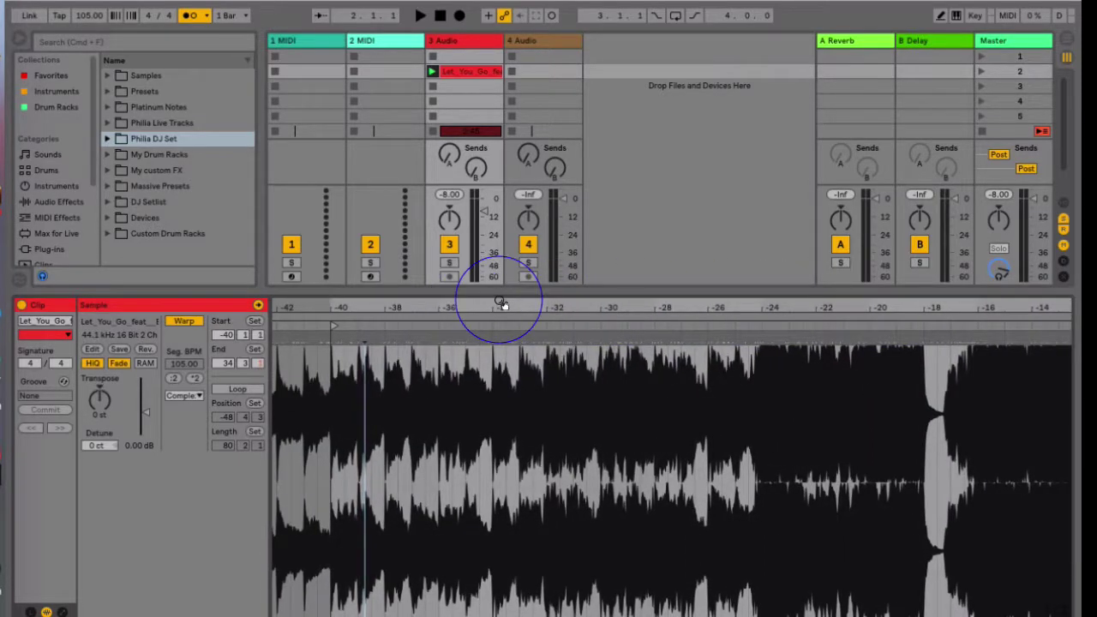
pyautogui.moveTo(435, 306); pyautogui.dragTo(433, 301)
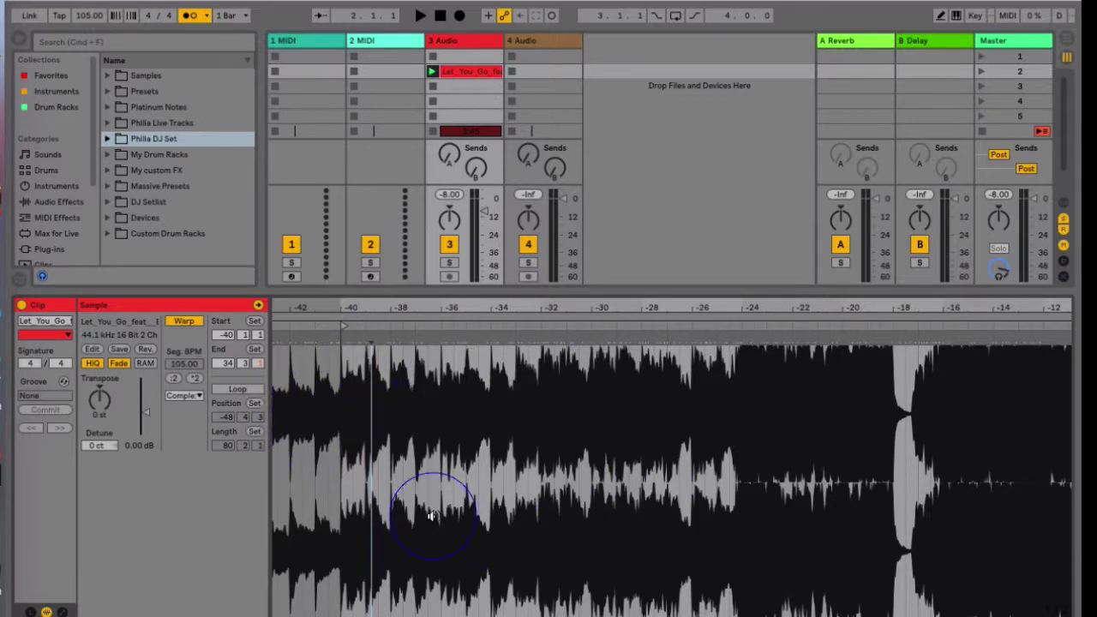
pyautogui.moveTo(411, 307); pyautogui.dragTo(401, 309)
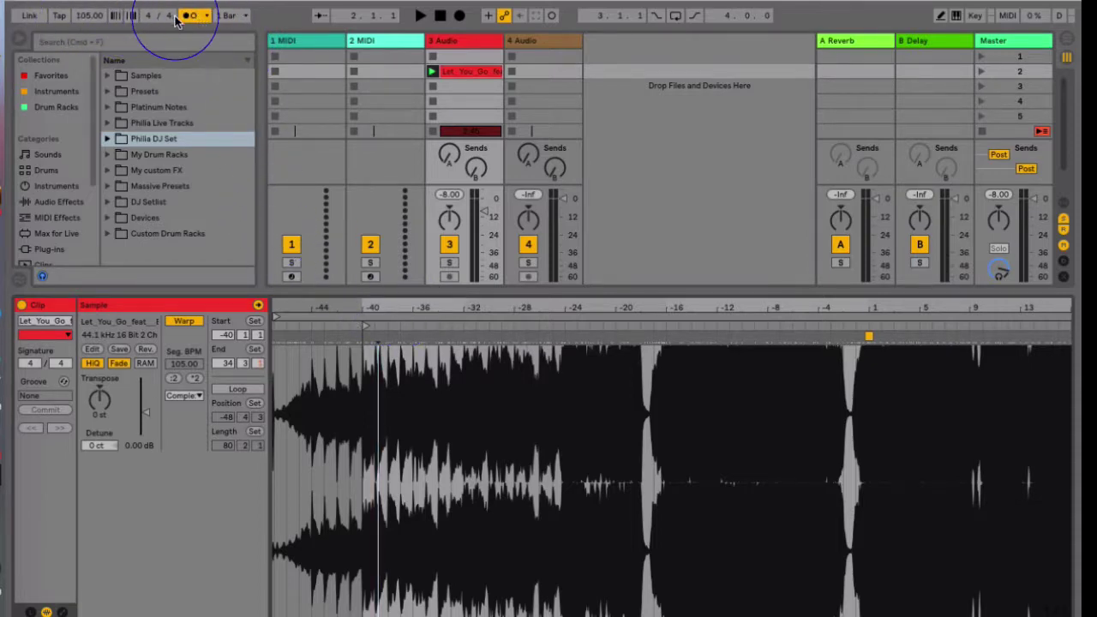
pyautogui.moveTo(385, 300); pyautogui.dragTo(390, 305)
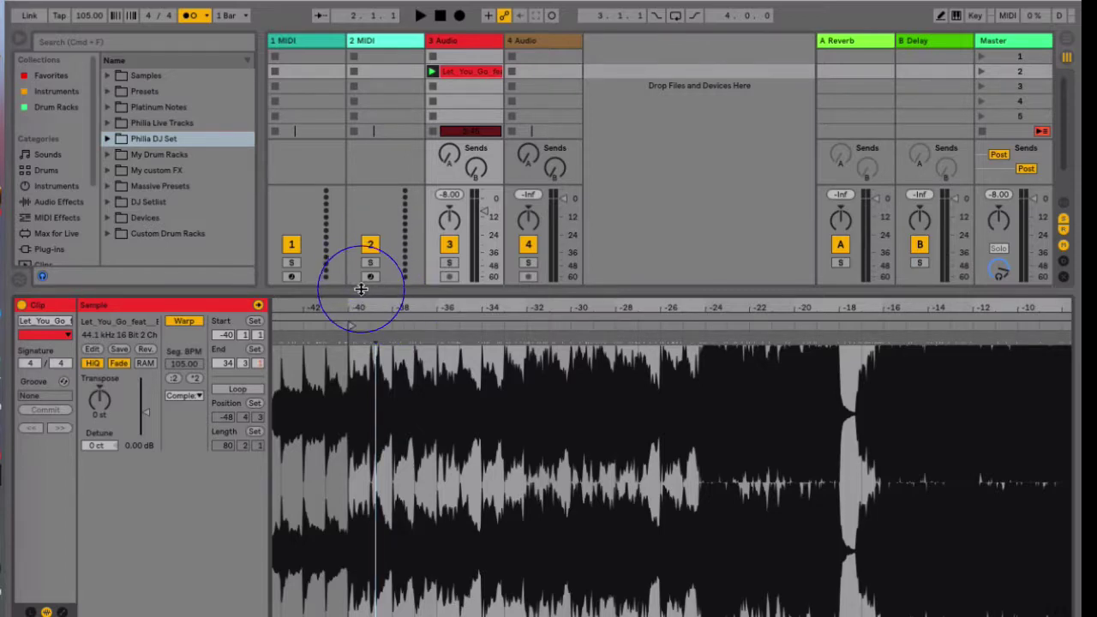
pyautogui.moveTo(359, 291); pyautogui.dragTo(377, 360)
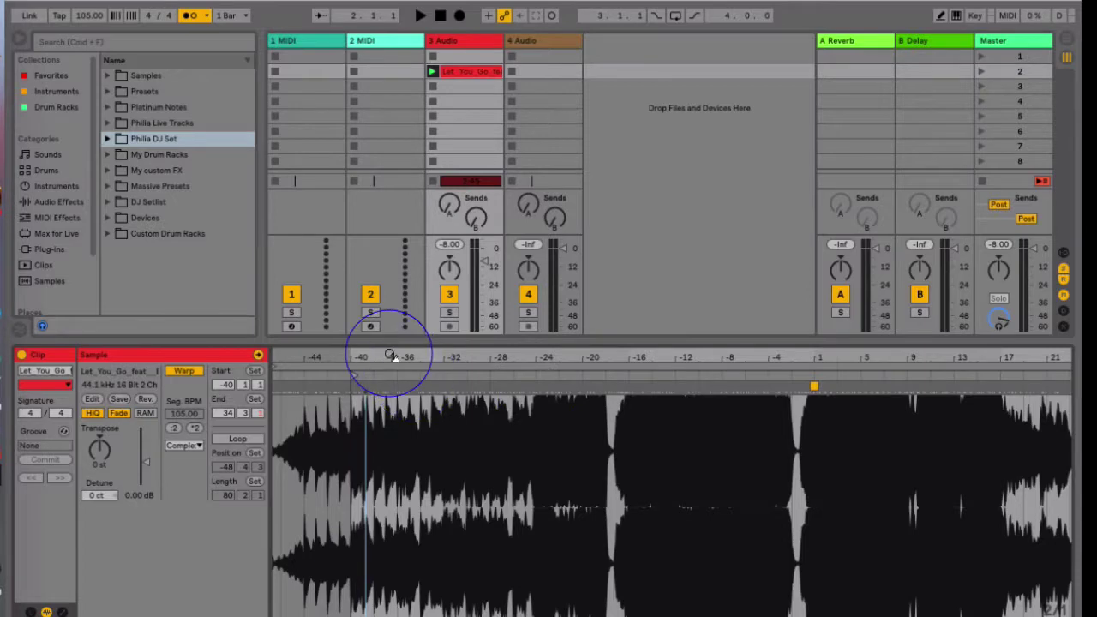
pyautogui.moveTo(392, 355); pyautogui.dragTo(401, 356)
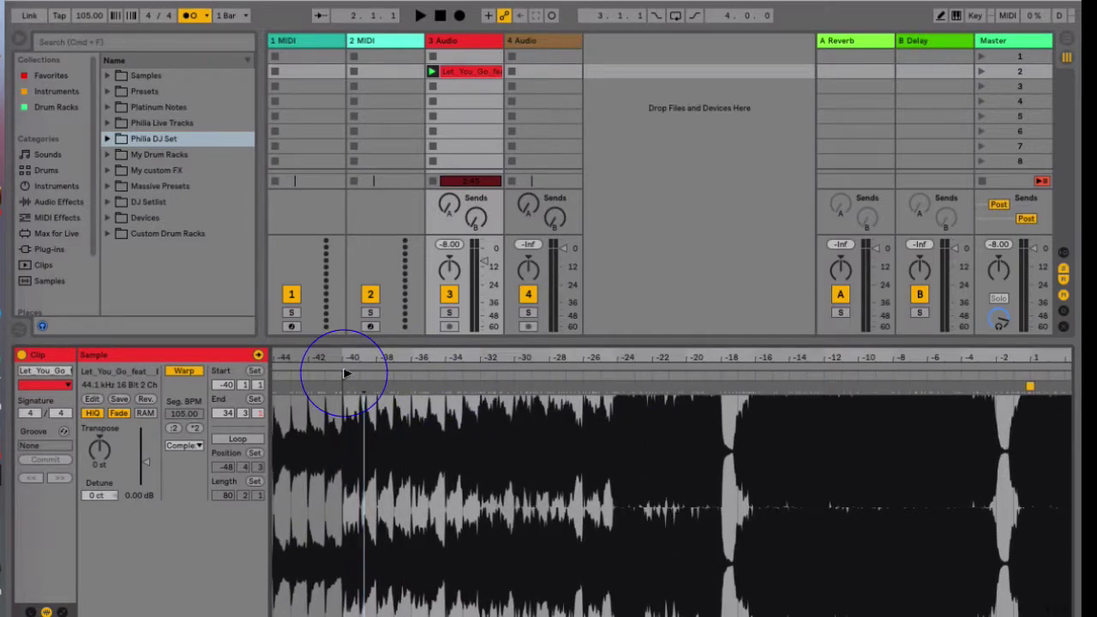
# Set a one-bar loop at -17.1.1 just after the break, with the clip start at -17.1.1, and check its playback.
pyautogui.moveTo(345, 374)
pyautogui.mouseDown()
pyautogui.moveTo(715, 371)
pyautogui.moveTo(734, 354)
pyautogui.moveTo(588, 355)
pyautogui.moveTo(625, 360)
pyautogui.moveTo(620, 351)
pyautogui.moveTo(470, 400)
pyautogui.mouseUp()
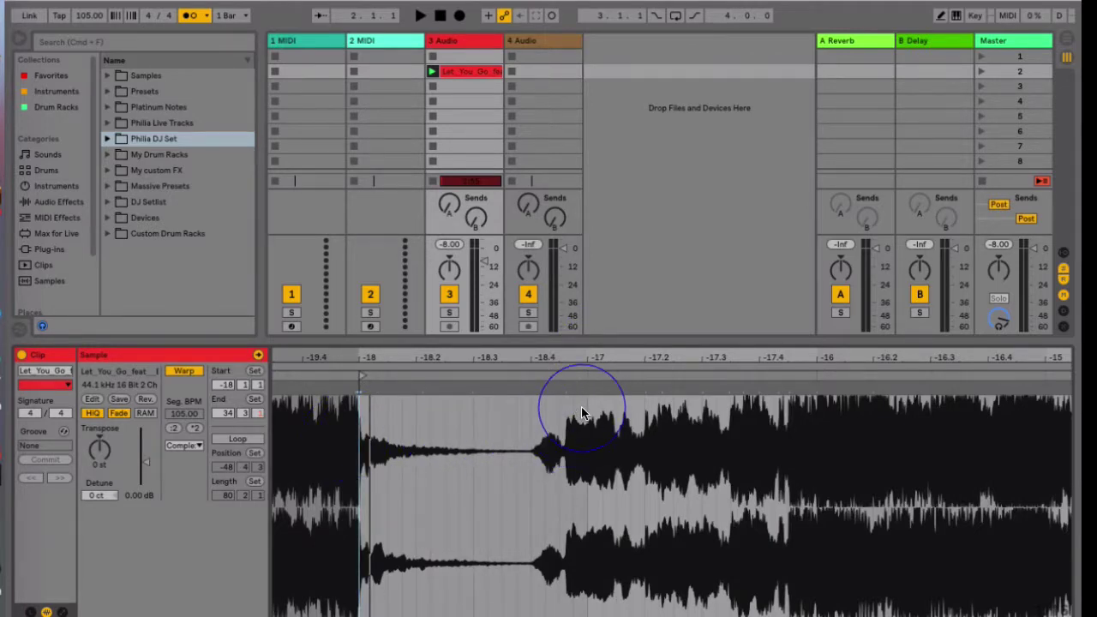
pyautogui.moveTo(532, 406); pyautogui.dragTo(760, 406)
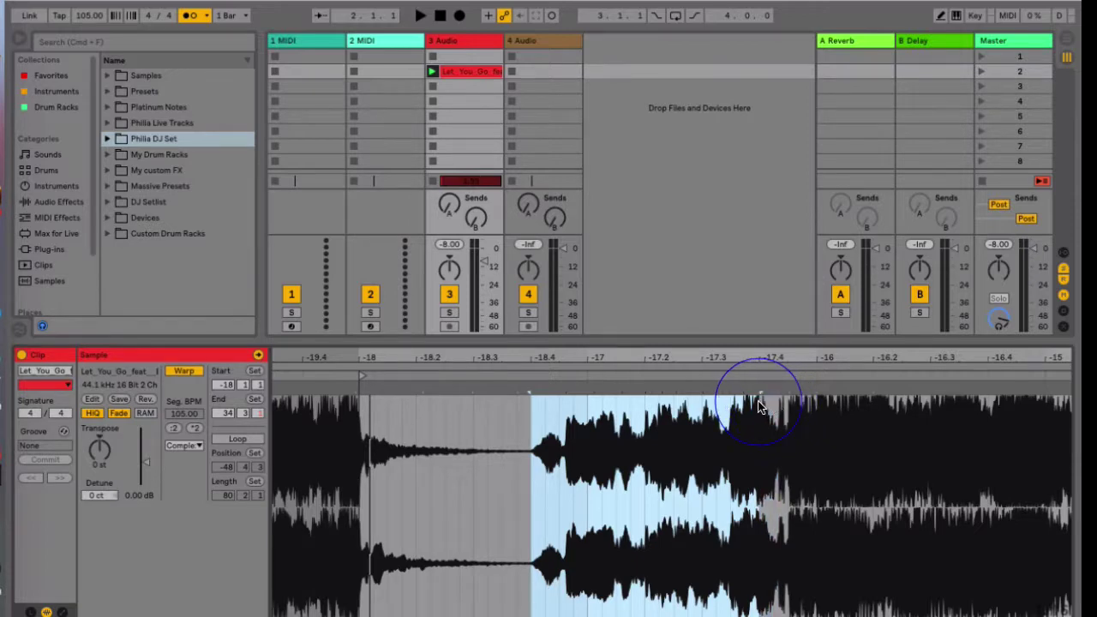
pyautogui.press('super+l')
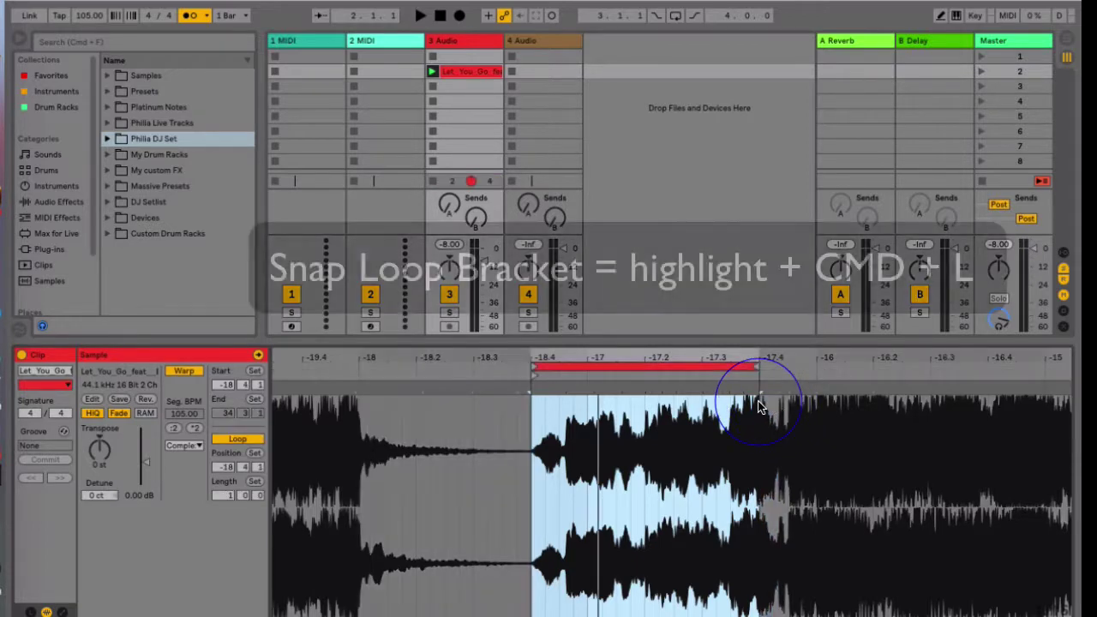
pyautogui.moveTo(733, 361); pyautogui.dragTo(629, 355)
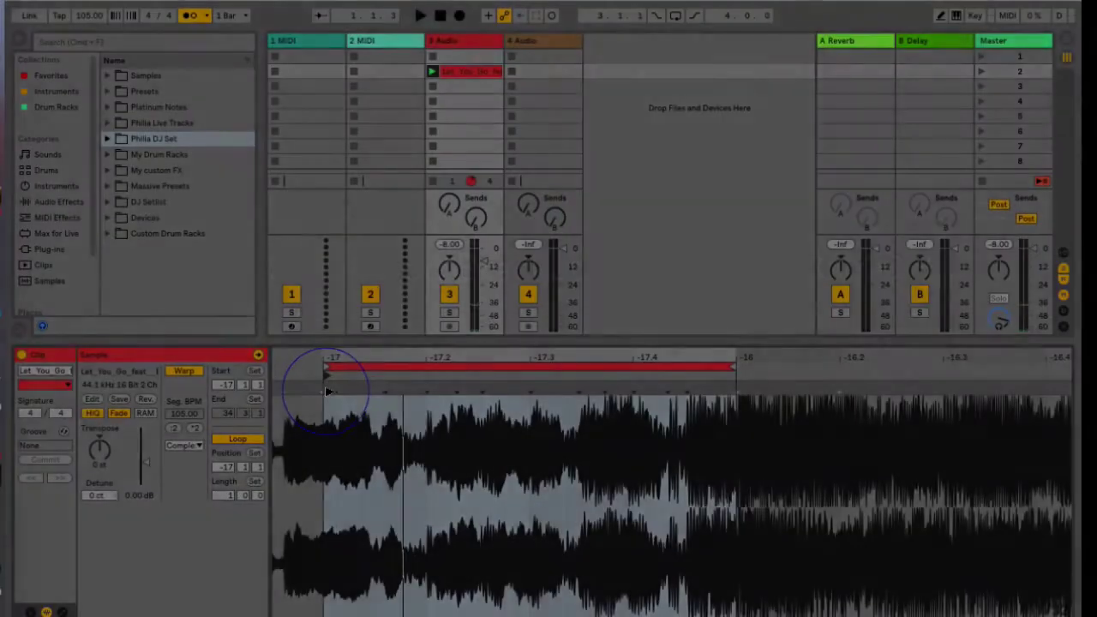
pyautogui.press('space')
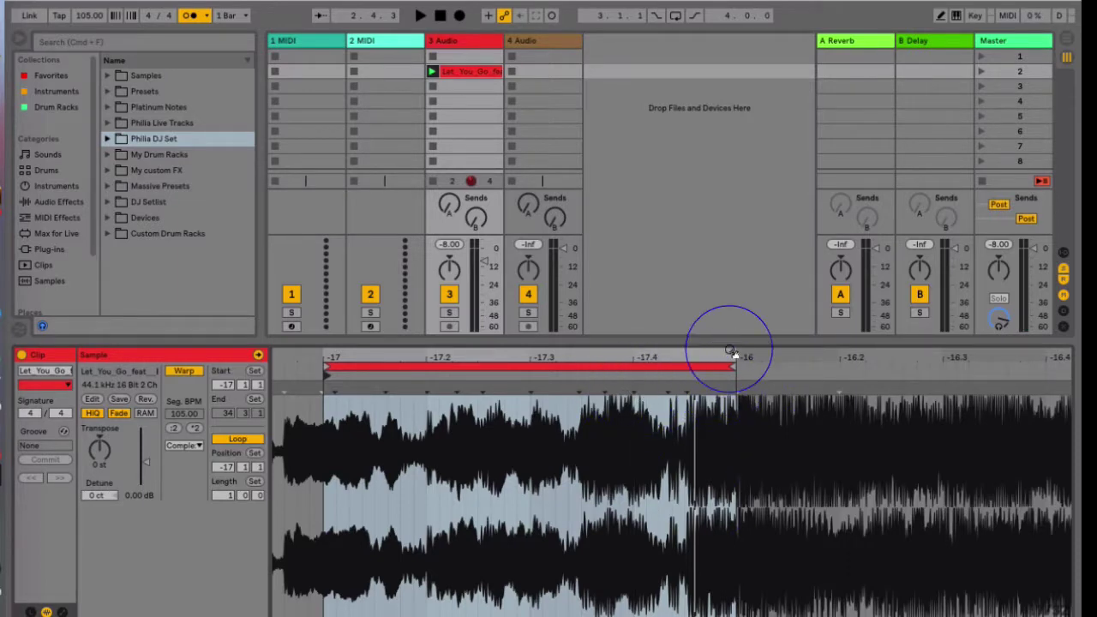
# Inspect the edges of the one-bar loop and add a warp marker at its start, -17.1.1.
pyautogui.moveTo(729, 350); pyautogui.dragTo(675, 350)
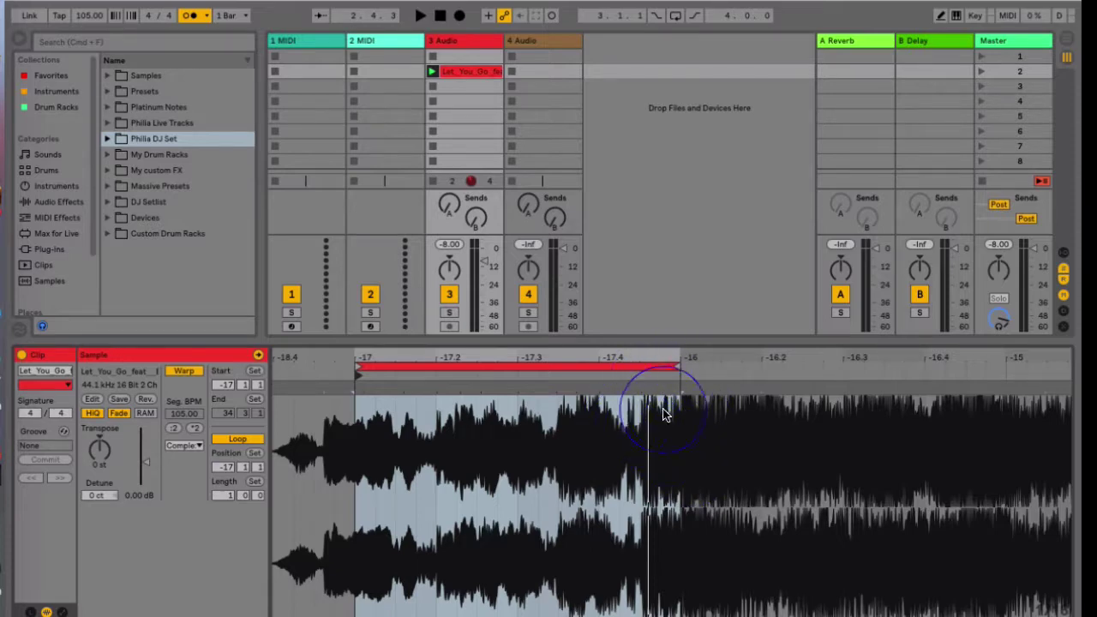
pyautogui.click(360, 390)
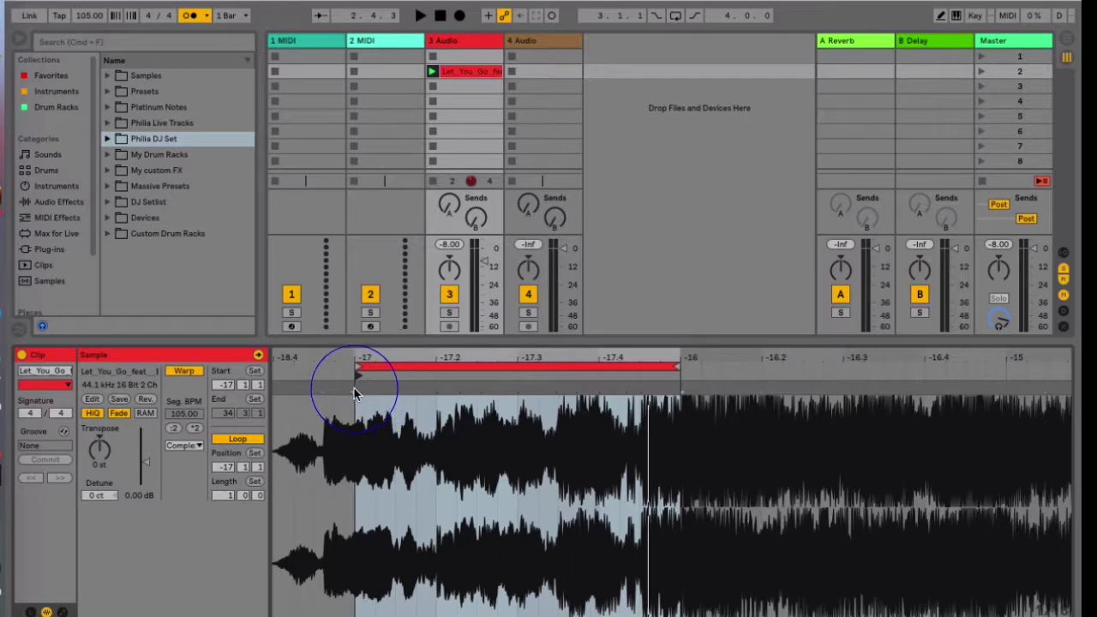
pyautogui.moveTo(506, 359); pyautogui.dragTo(502, 355)
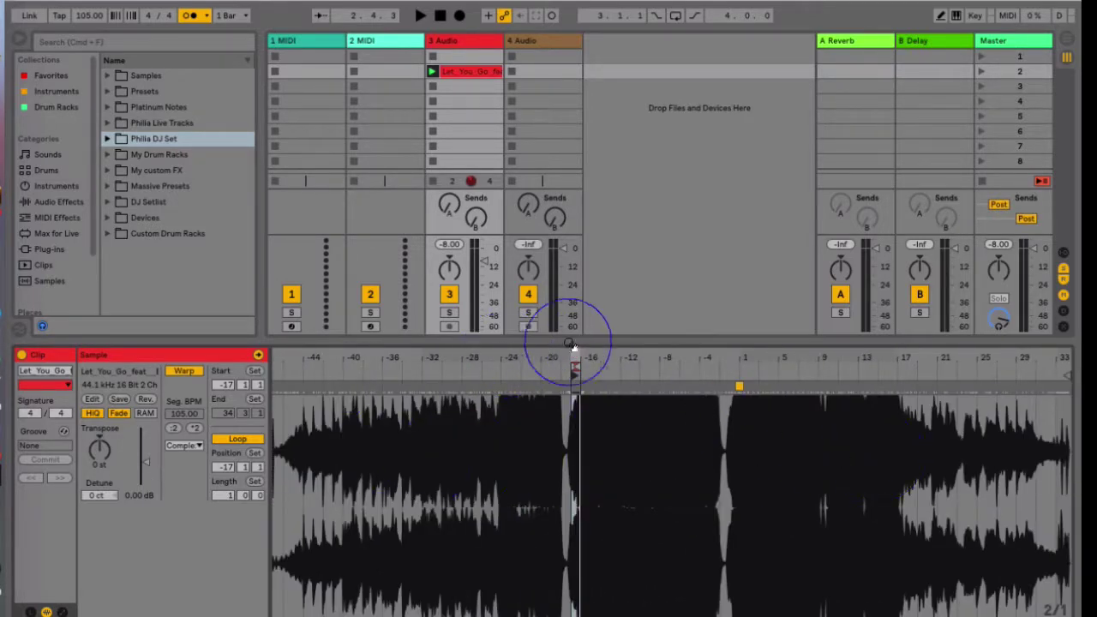
pyautogui.moveTo(573, 345)
pyautogui.mouseDown()
pyautogui.moveTo(581, 360)
pyautogui.moveTo(578, 347)
pyautogui.moveTo(588, 348)
pyautogui.moveTo(581, 356)
pyautogui.mouseUp()
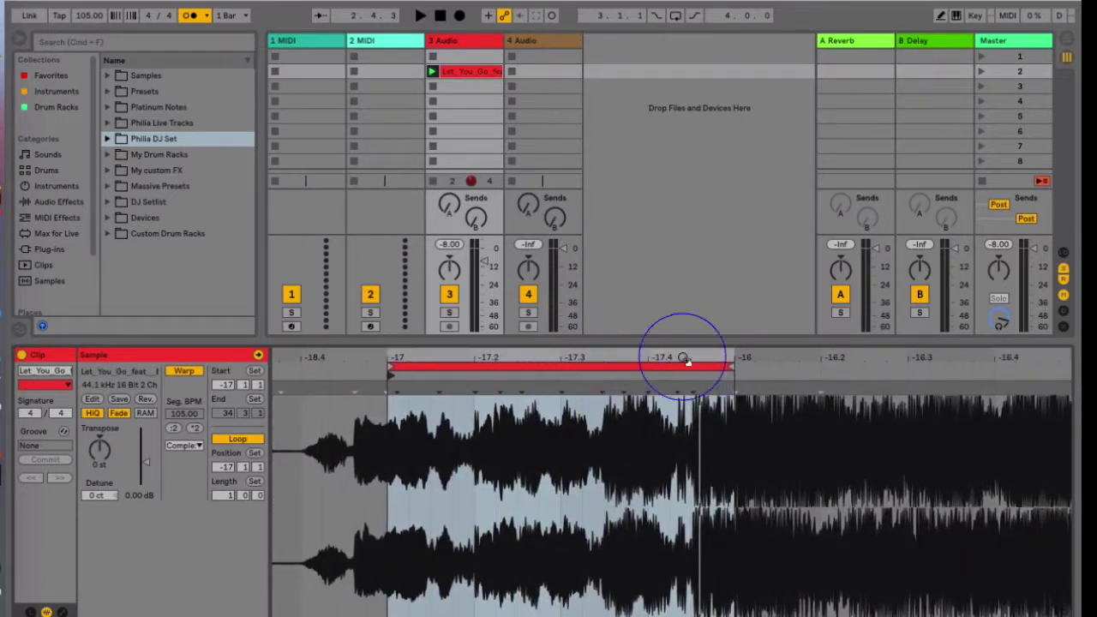
pyautogui.doubleClick(385, 390)
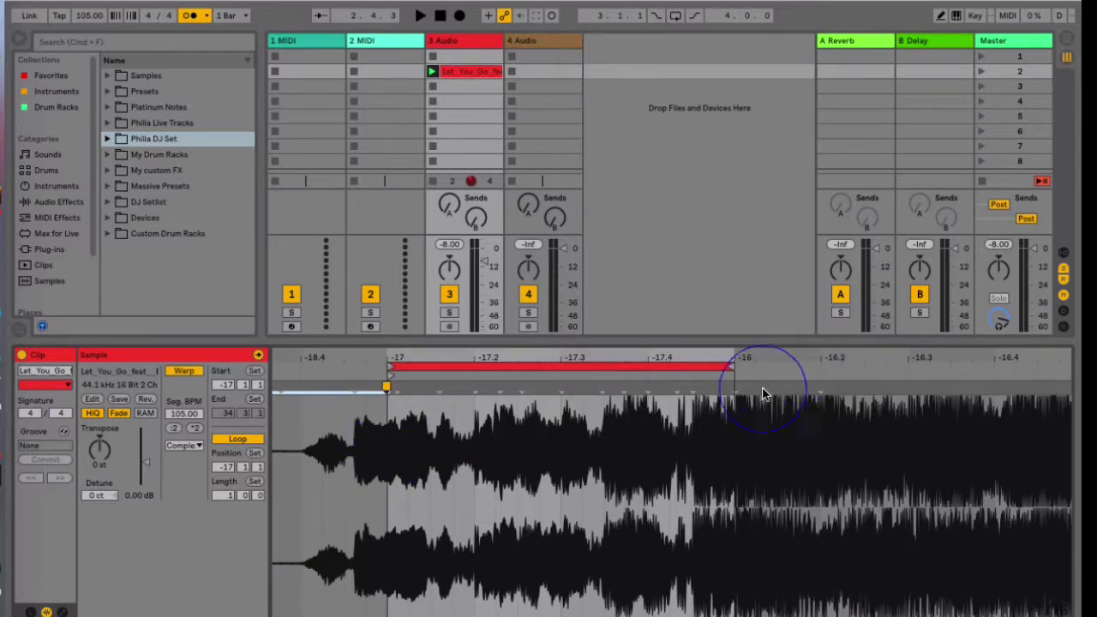
# Try a warp marker at bar -16, the end of the loop, and remove it.
pyautogui.doubleClick(736, 388)
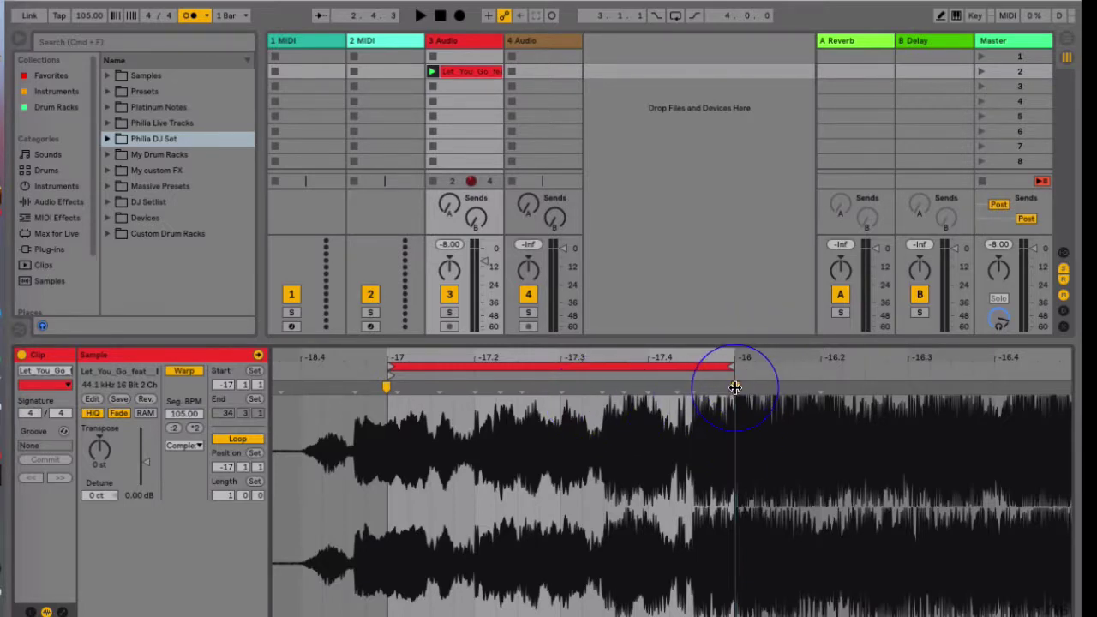
pyautogui.moveTo(736, 388)
pyautogui.mouseDown()
pyautogui.moveTo(838, 387)
pyautogui.moveTo(735, 387)
pyautogui.moveTo(736, 304)
pyautogui.moveTo(642, 304)
pyautogui.mouseUp()
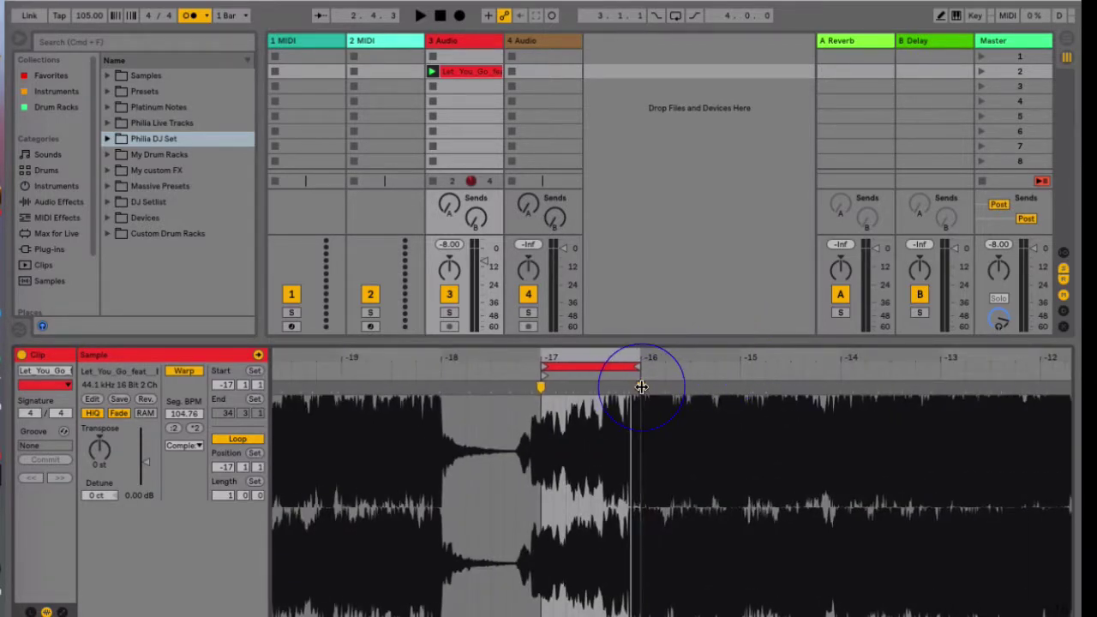
pyautogui.moveTo(642, 387)
pyautogui.mouseDown()
pyautogui.moveTo(703, 385)
pyautogui.moveTo(640, 387)
pyautogui.mouseUp()
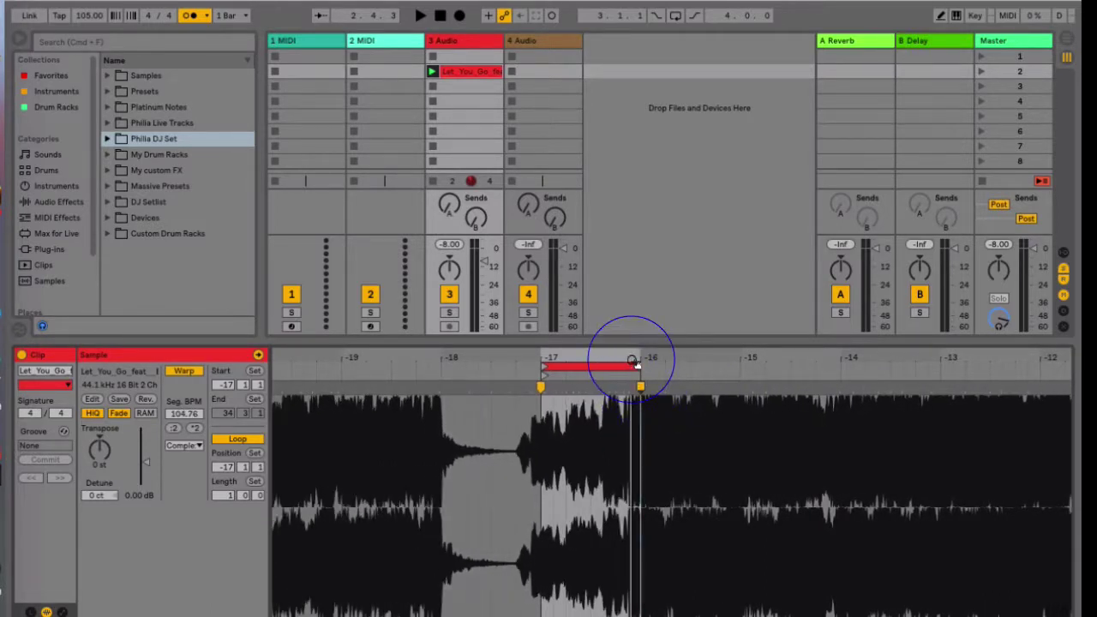
pyautogui.doubleClick(641, 387)
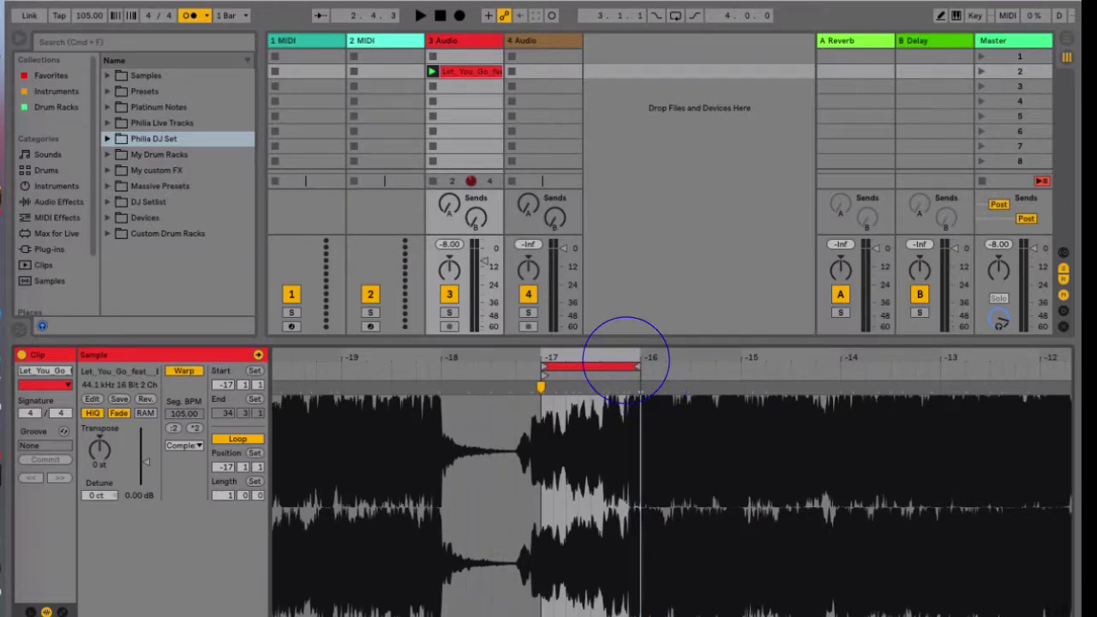
pyautogui.moveTo(627, 361); pyautogui.dragTo(509, 351)
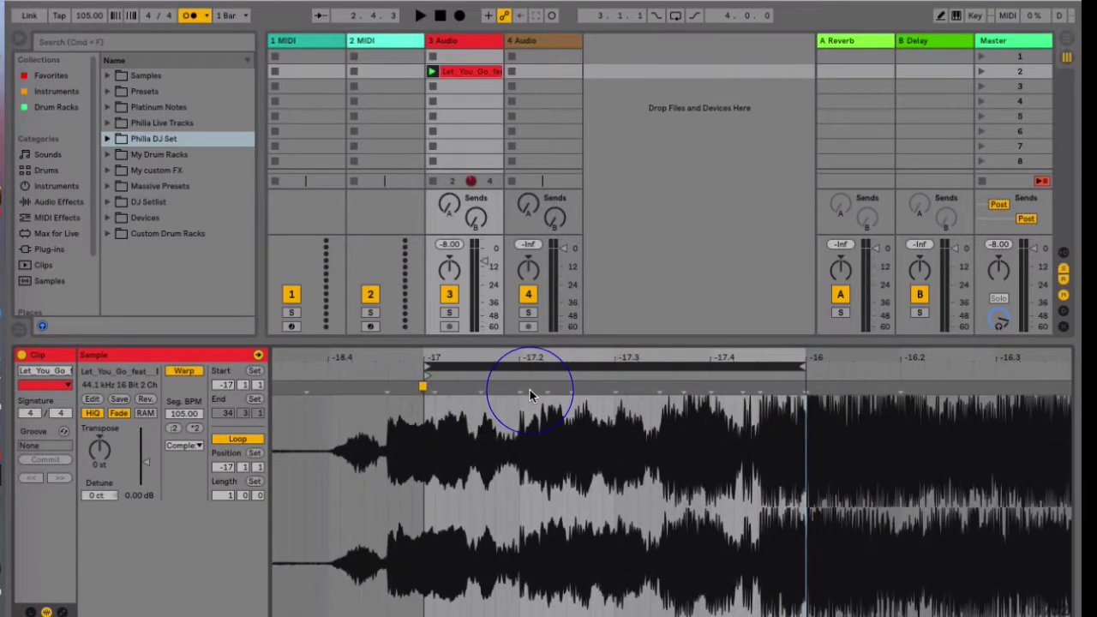
# Add warp markers inside the loop at the transient between -17.3 and -17.4 and just past the loop end at -16.2.
pyautogui.moveTo(825, 359); pyautogui.dragTo(716, 358)
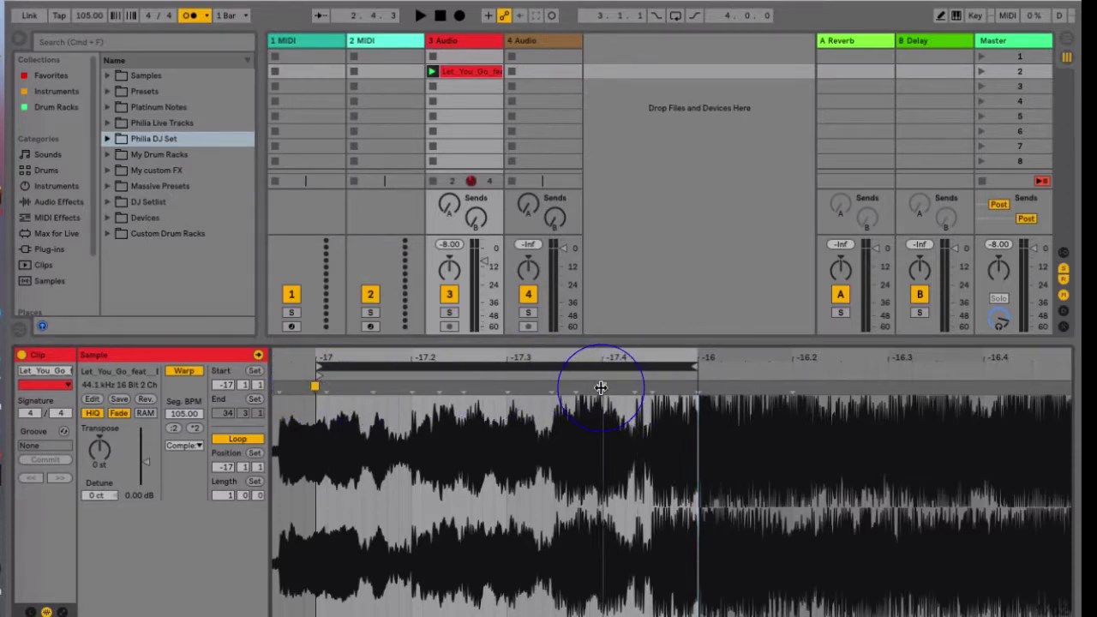
pyautogui.click(550, 387)
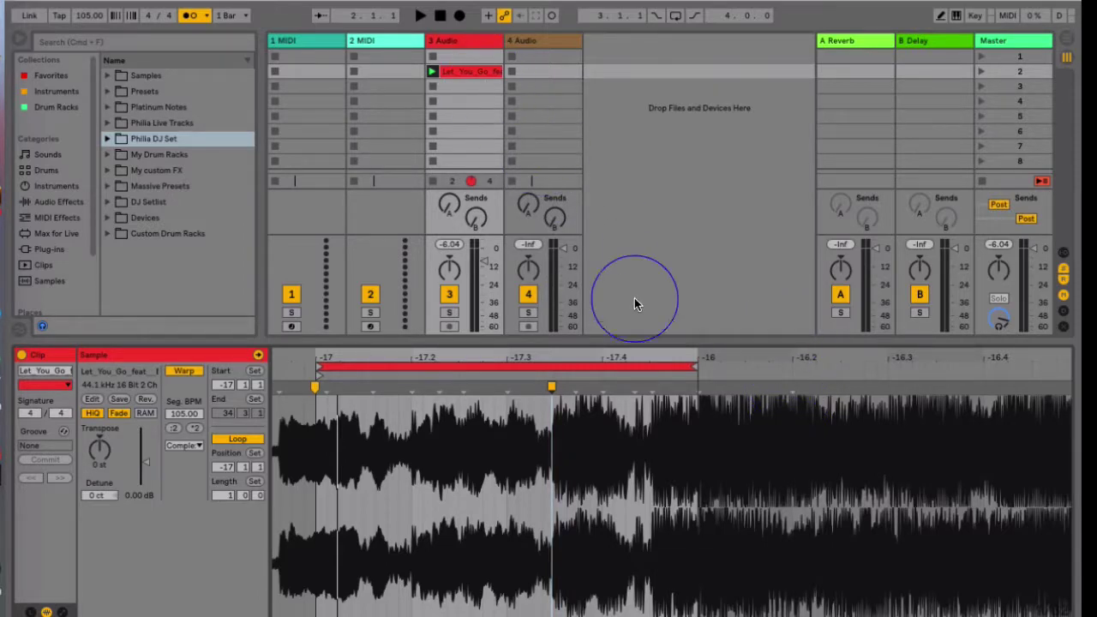
pyautogui.moveTo(643, 357); pyautogui.dragTo(588, 353)
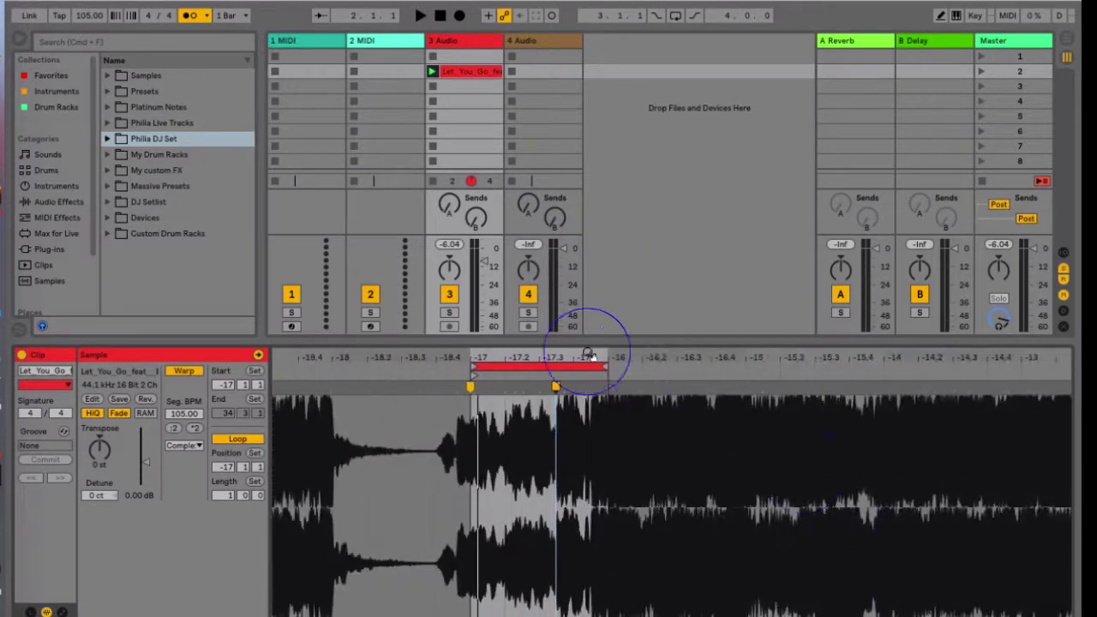
pyautogui.moveTo(939, 363); pyautogui.dragTo(943, 403)
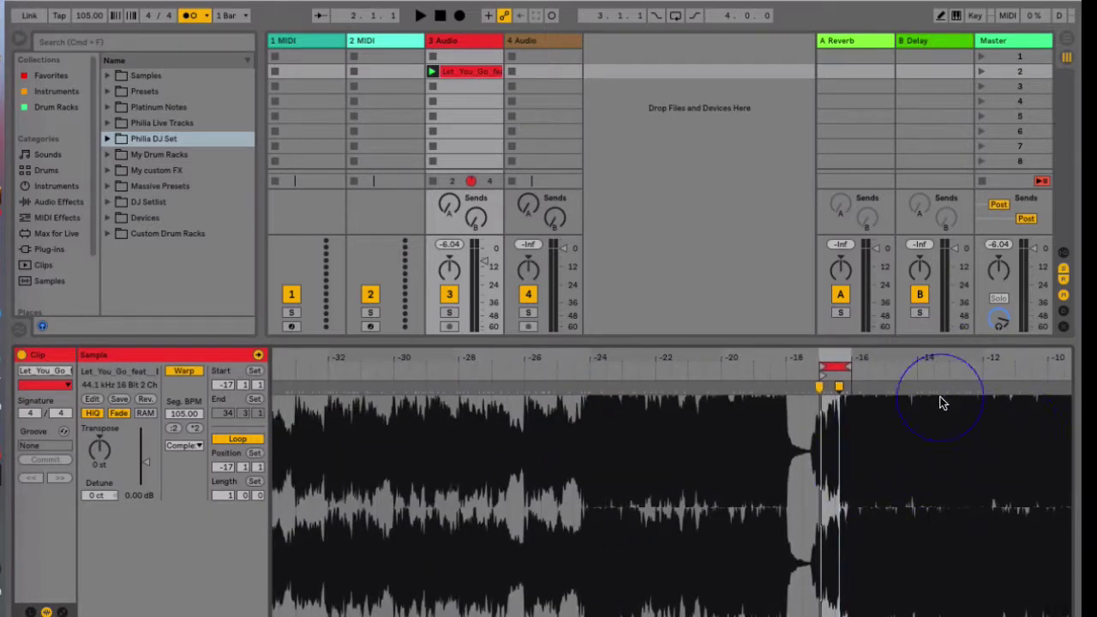
pyautogui.moveTo(1007, 363); pyautogui.dragTo(914, 353)
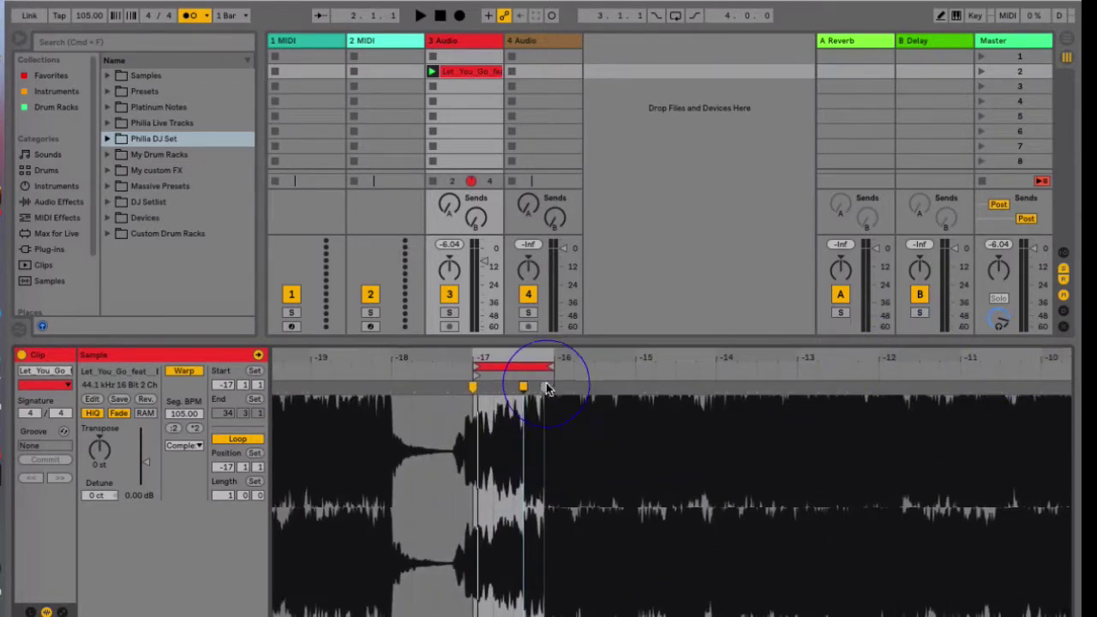
pyautogui.moveTo(527, 353); pyautogui.dragTo(527, 354)
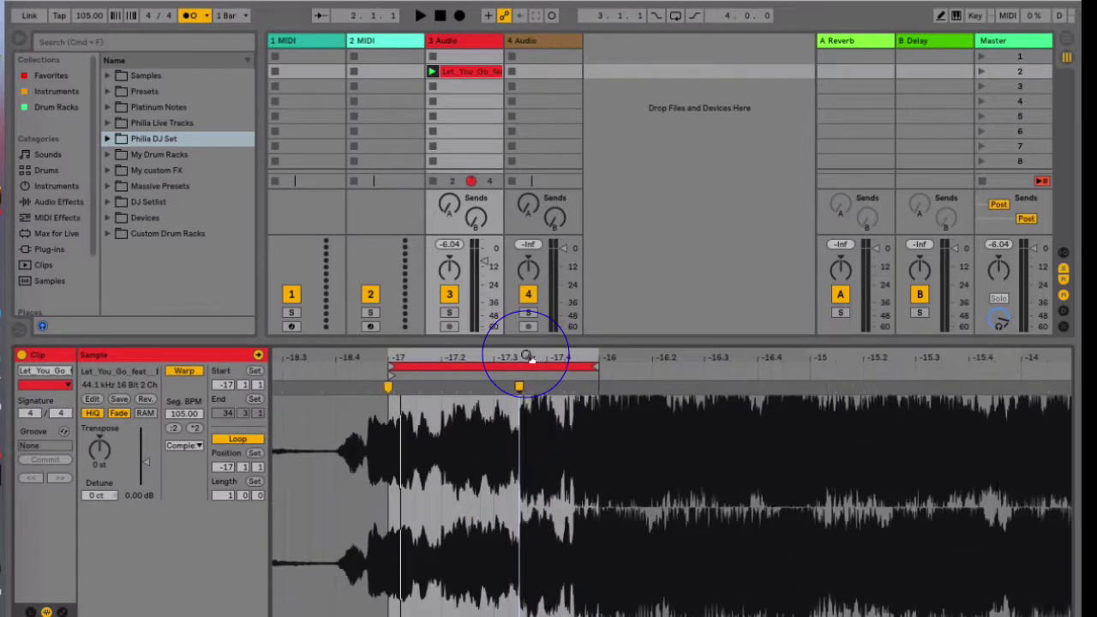
pyautogui.doubleClick(653, 386)
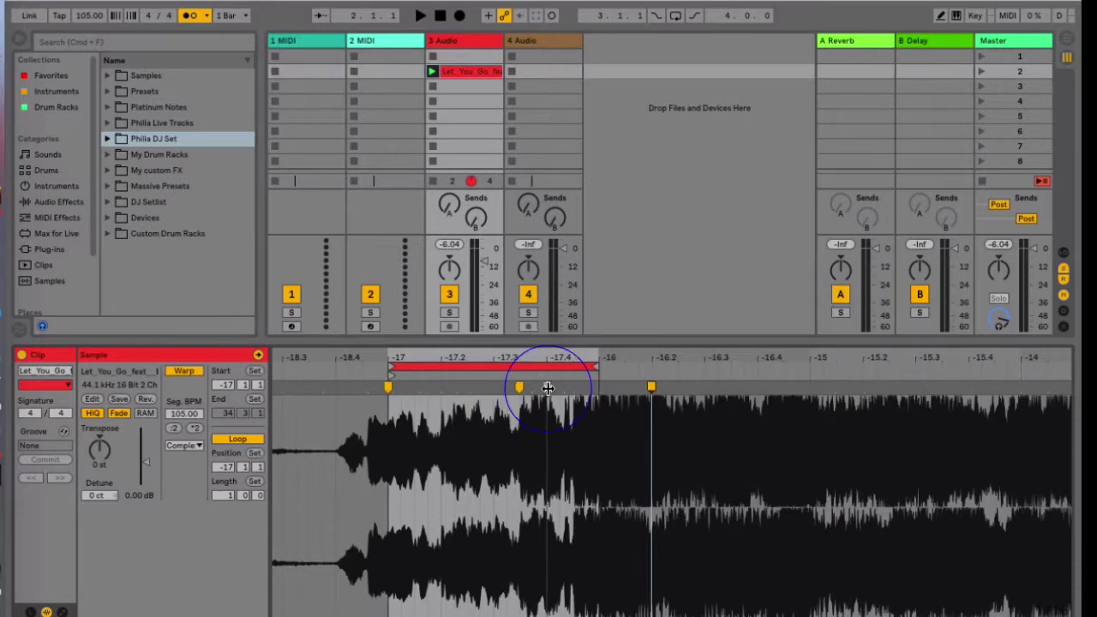
# Try stretching the audio with a new warp marker placed after -17.4 and moved onto bar -16, and check the loop's playback.
pyautogui.moveTo(558, 357); pyautogui.dragTo(558, 359)
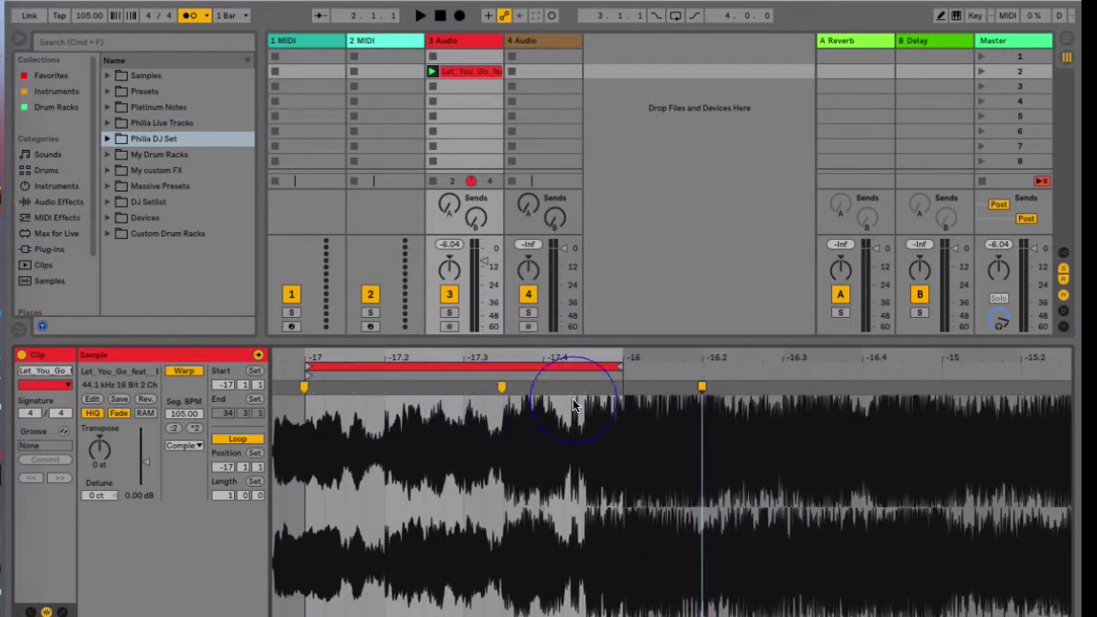
pyautogui.moveTo(568, 387); pyautogui.dragTo(624, 388)
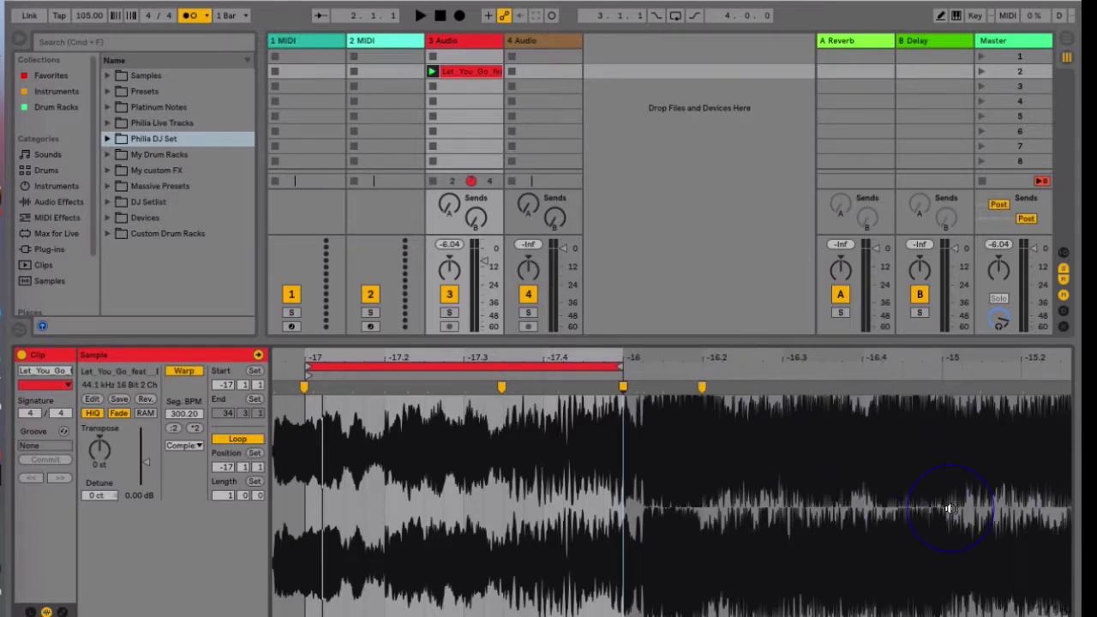
pyautogui.moveTo(311, 360); pyautogui.dragTo(508, 358)
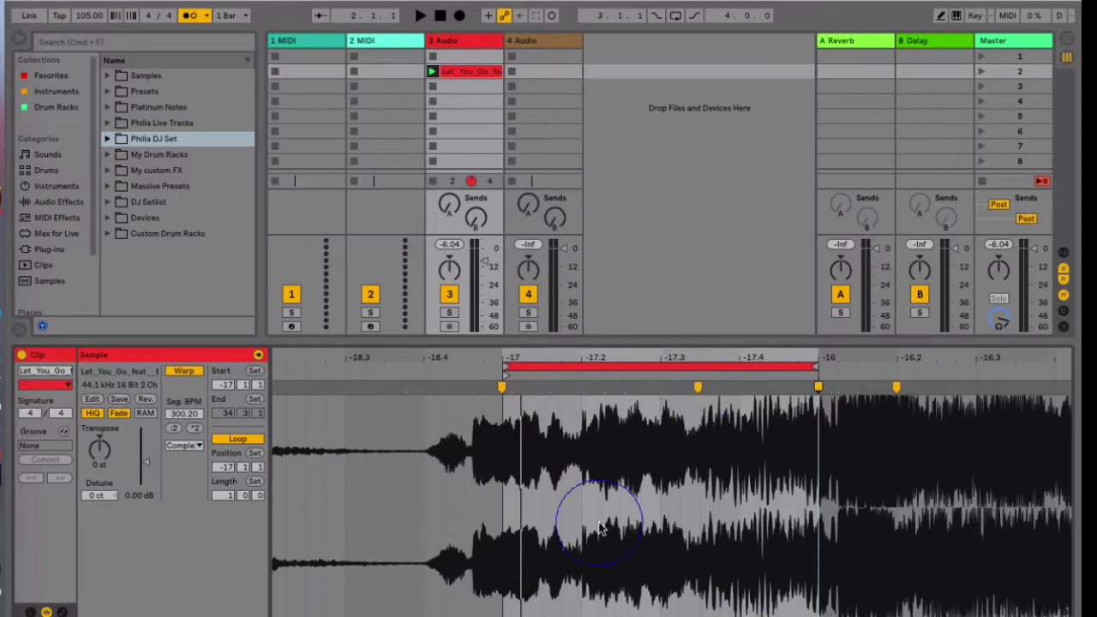
pyautogui.click(503, 392)
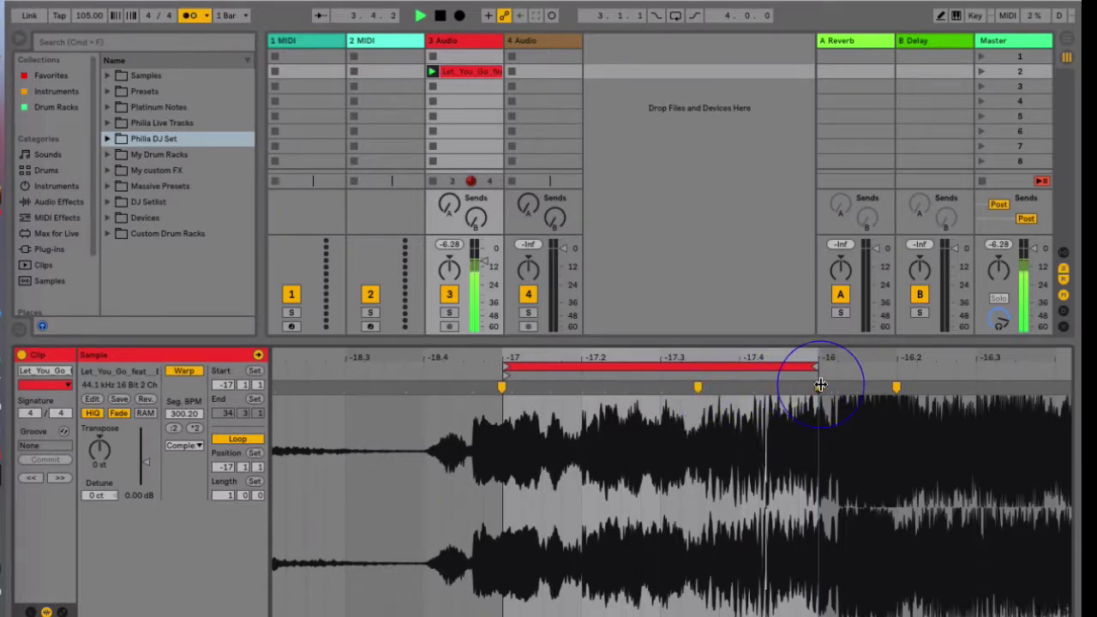
pyautogui.press('space')
# Move the warp marker at bar -16 back ahead of the loop end and remove it.
pyautogui.moveTo(821, 387)
pyautogui.mouseDown()
pyautogui.moveTo(800, 386)
pyautogui.moveTo(813, 354)
pyautogui.moveTo(741, 364)
pyautogui.mouseUp()
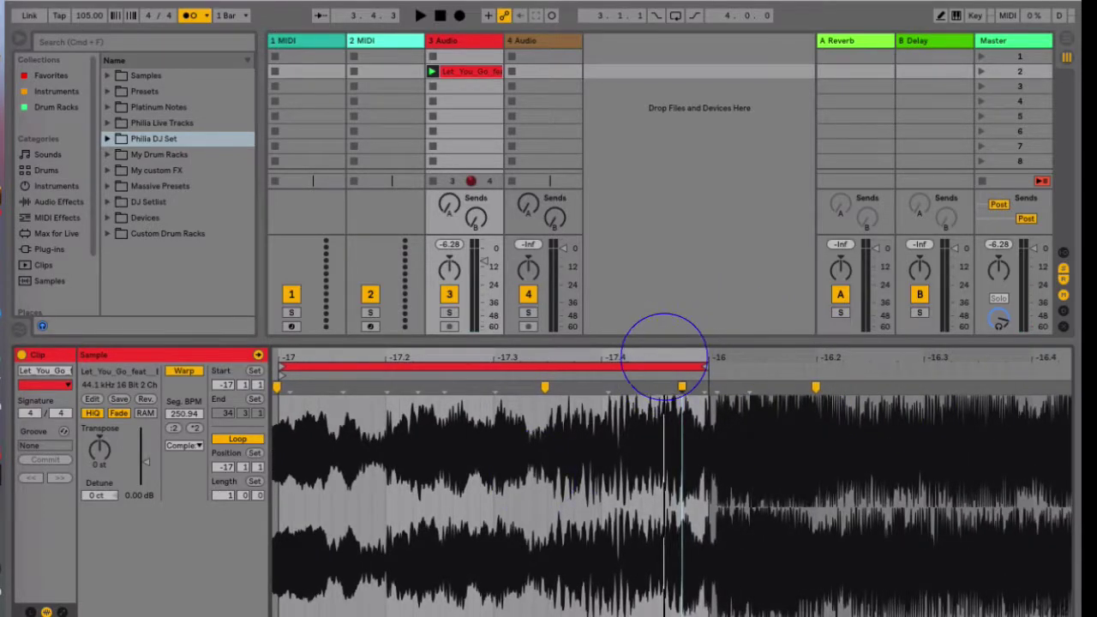
pyautogui.moveTo(666, 350); pyautogui.dragTo(742, 360)
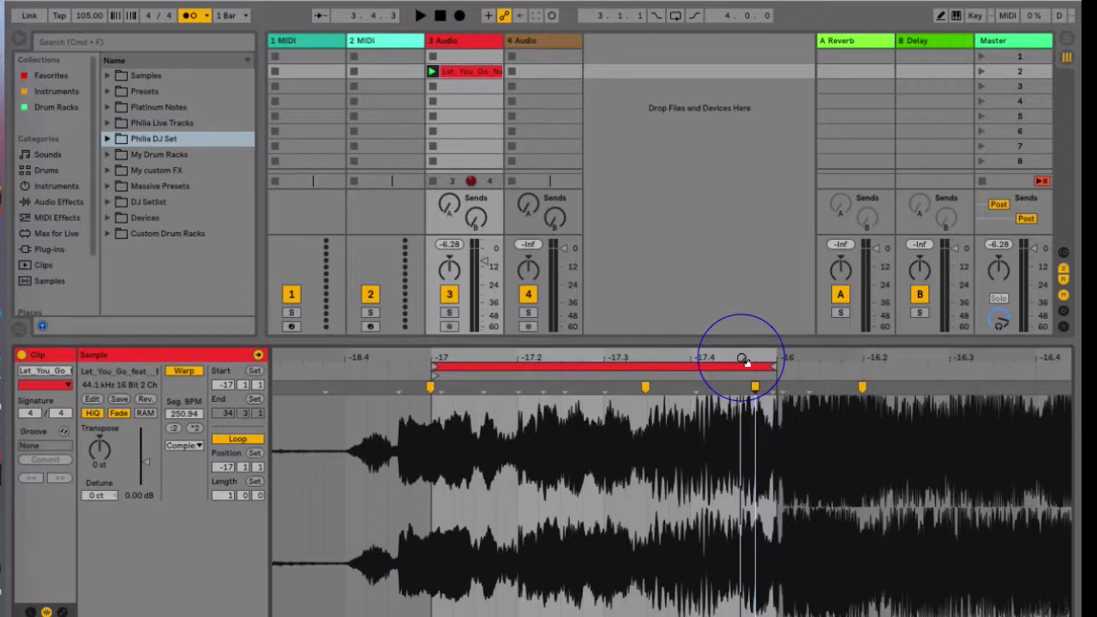
pyautogui.moveTo(742, 360); pyautogui.dragTo(740, 355)
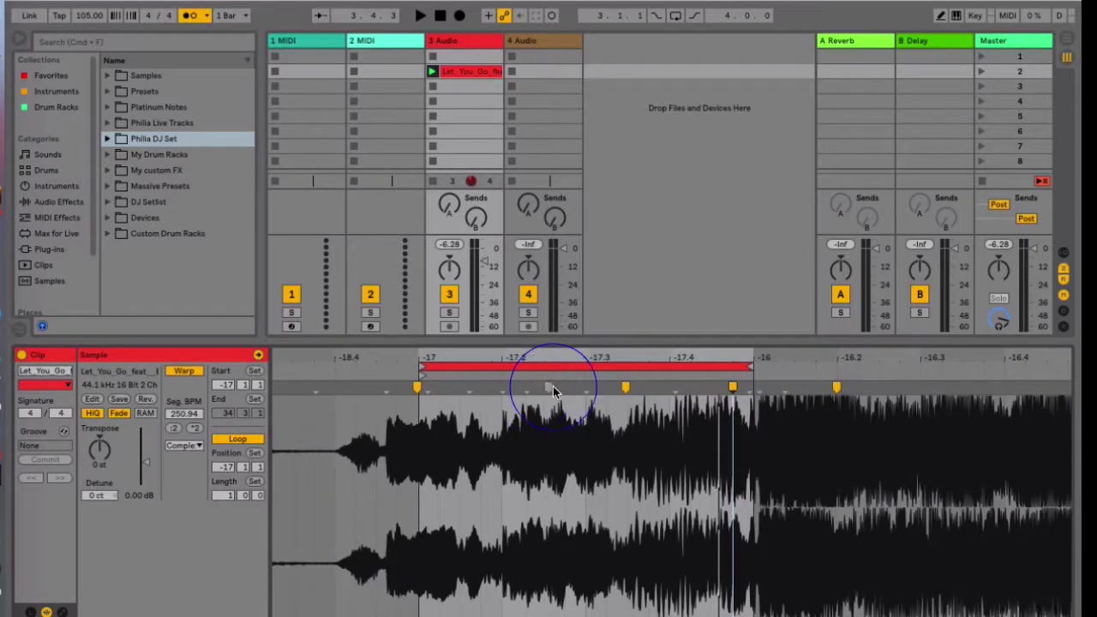
pyautogui.doubleClick(732, 389)
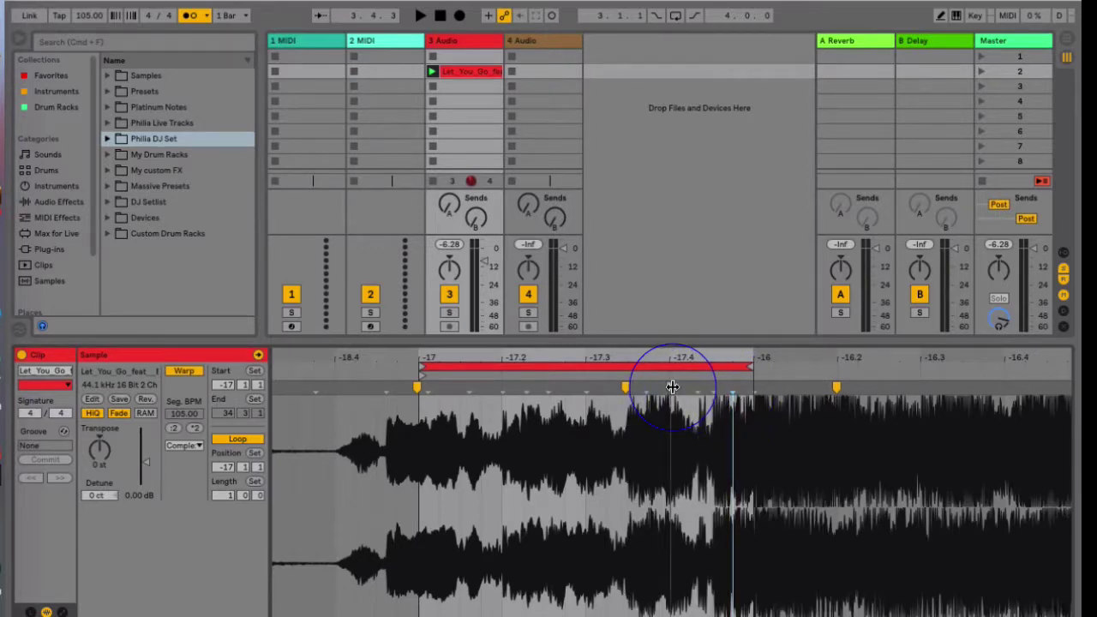
# Add warp markers around -17.4 and bar -16, move the one just before the loop end onto -16, and check playback.
pyautogui.doubleClick(754, 390)
pyautogui.moveTo(755, 390); pyautogui.dragTo(775, 389)
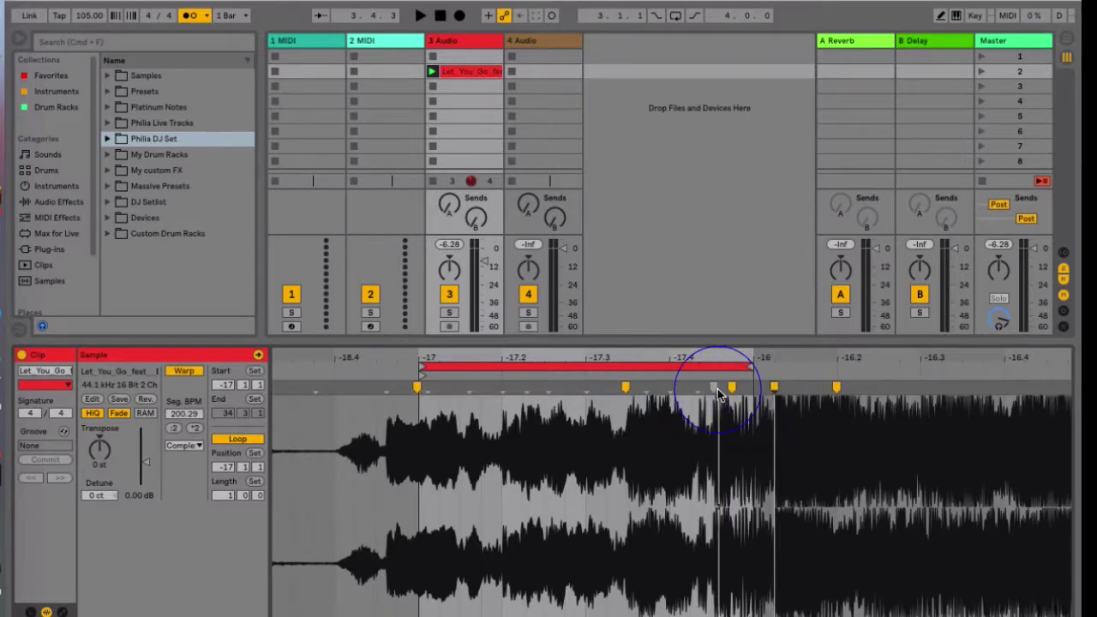
pyautogui.doubleClick(686, 389)
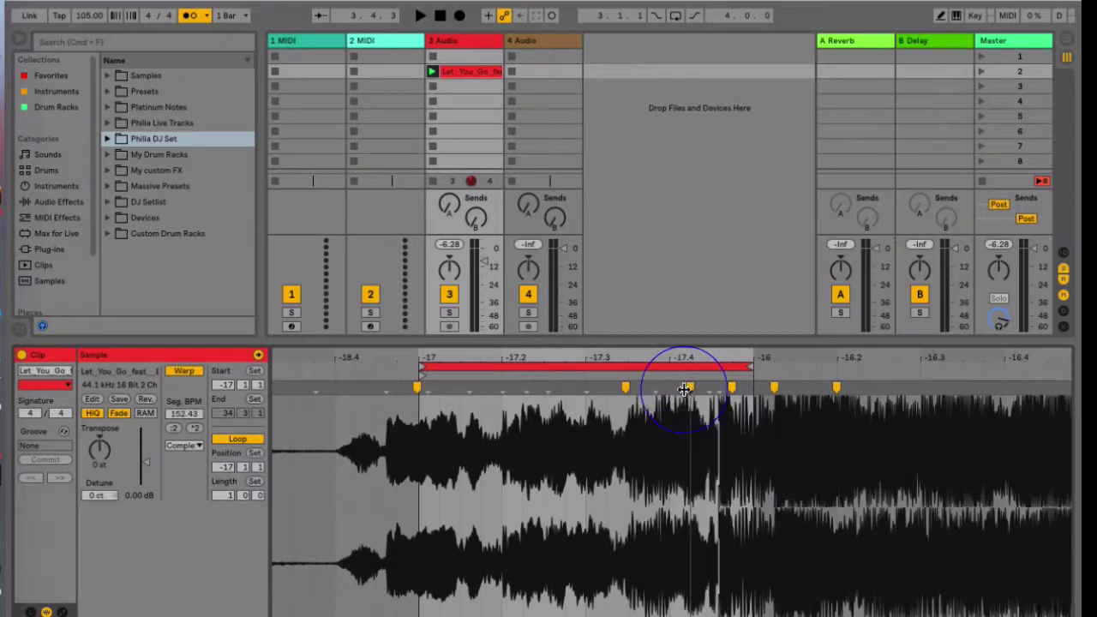
pyautogui.moveTo(728, 388); pyautogui.dragTo(753, 387)
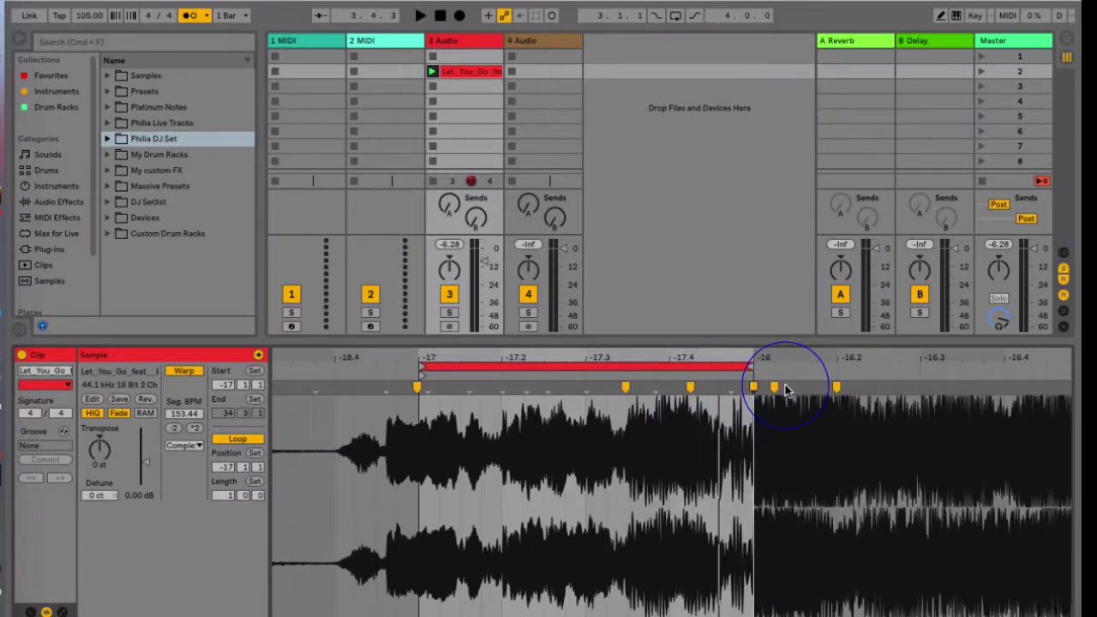
pyautogui.press('space')
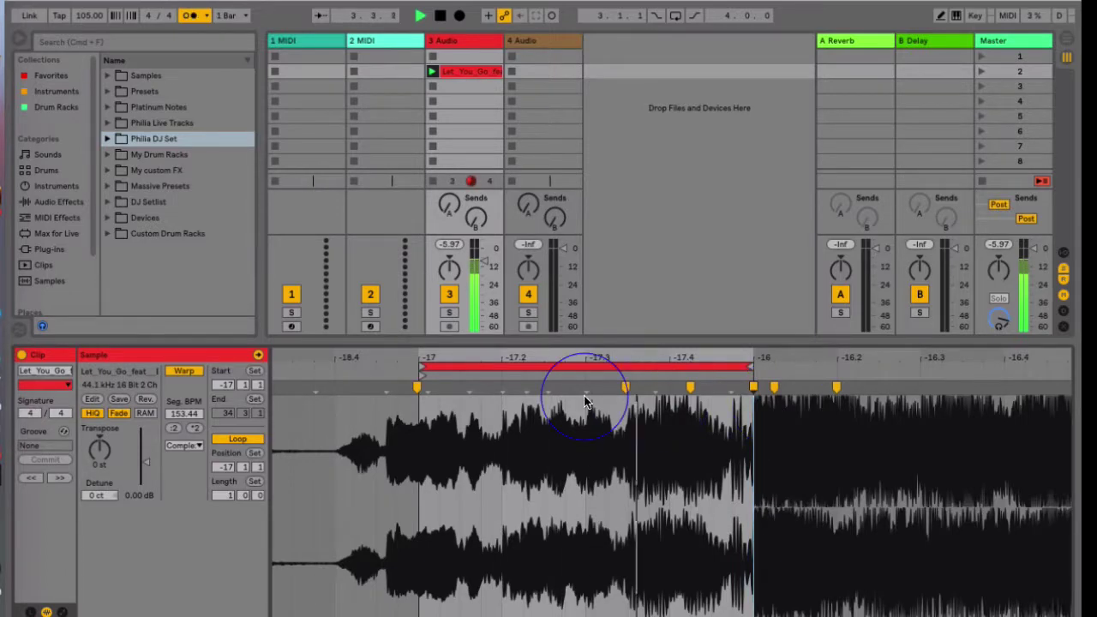
pyautogui.press('space')
# Duplicate the song clip on track 3 into scene 3 and color the copy yellow.
pyautogui.moveTo(497, 354); pyautogui.dragTo(497, 343)
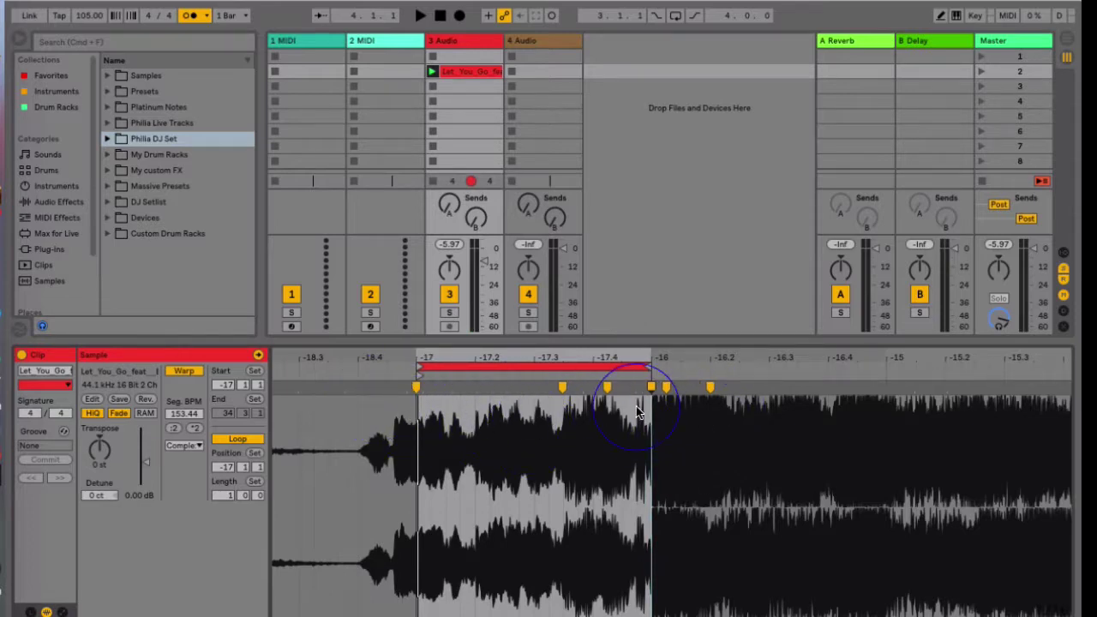
pyautogui.click(483, 226)
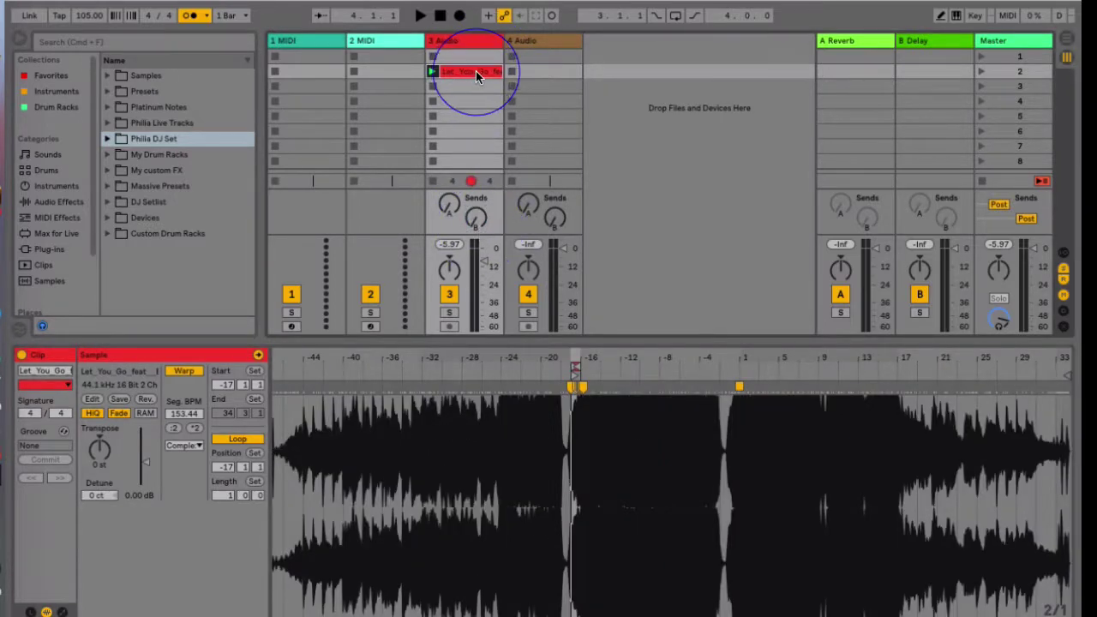
pyautogui.moveTo(471, 71)
pyautogui.mouseDown()
pyautogui.moveTo(475, 109)
pyautogui.moveTo(459, 88)
pyautogui.mouseUp()
pyautogui.rightClick(458, 88)
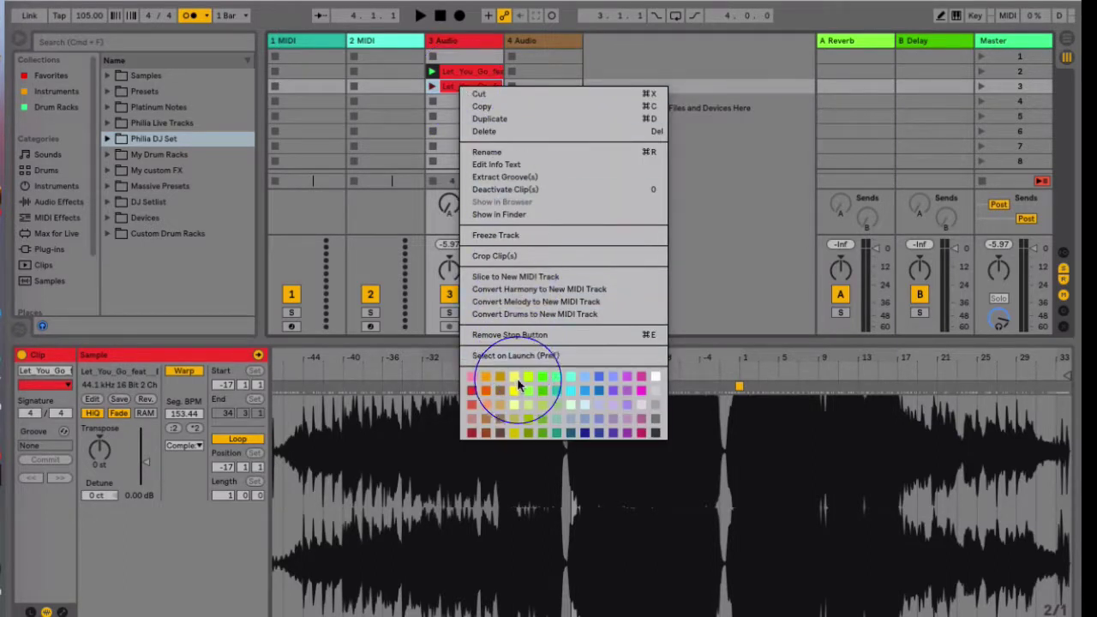
pyautogui.click(514, 385)
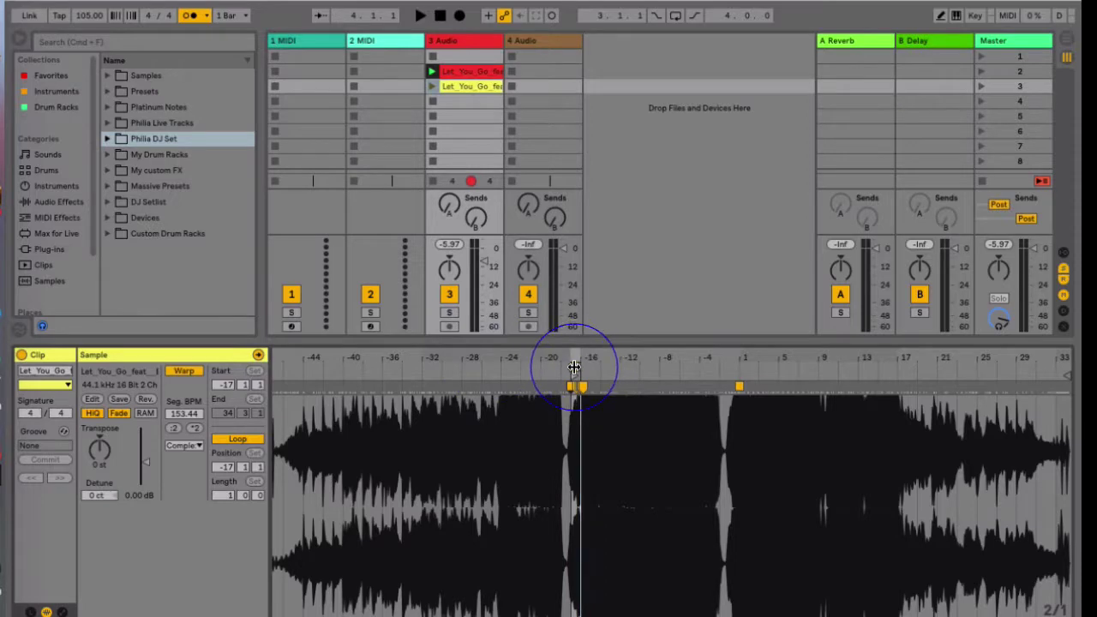
# Move the yellow copy's one-bar loop and clip start to -41.1.1 and launch the clip.
pyautogui.moveTo(575, 368)
pyautogui.mouseDown()
pyautogui.moveTo(343, 363)
pyautogui.moveTo(470, 356)
pyautogui.mouseUp()
pyautogui.moveTo(407, 375); pyautogui.dragTo(340, 368)
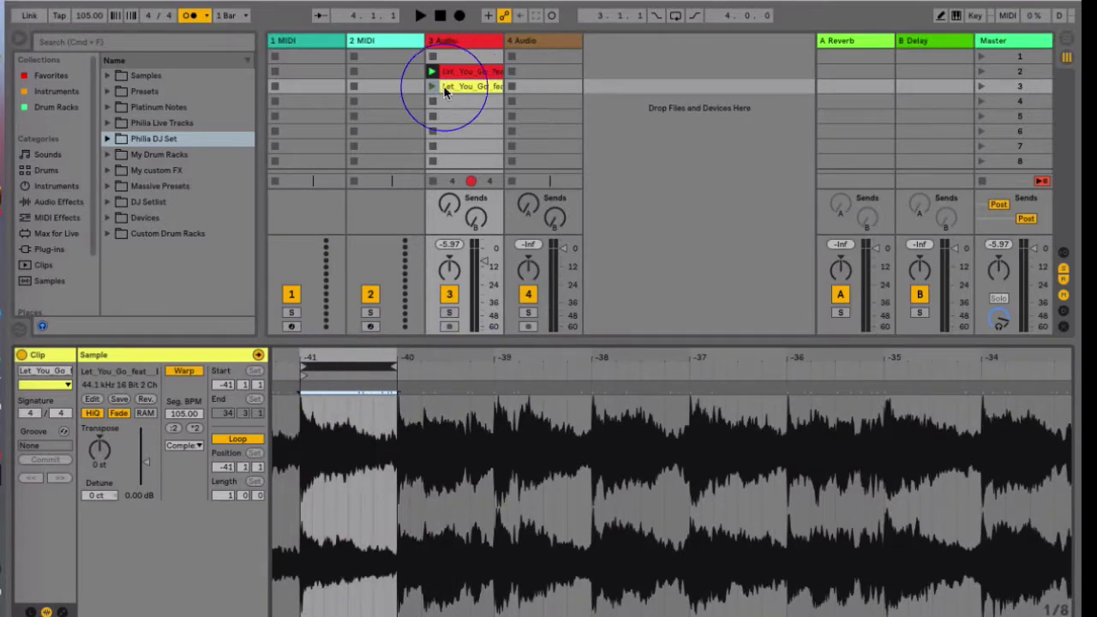
pyautogui.click(432, 86)
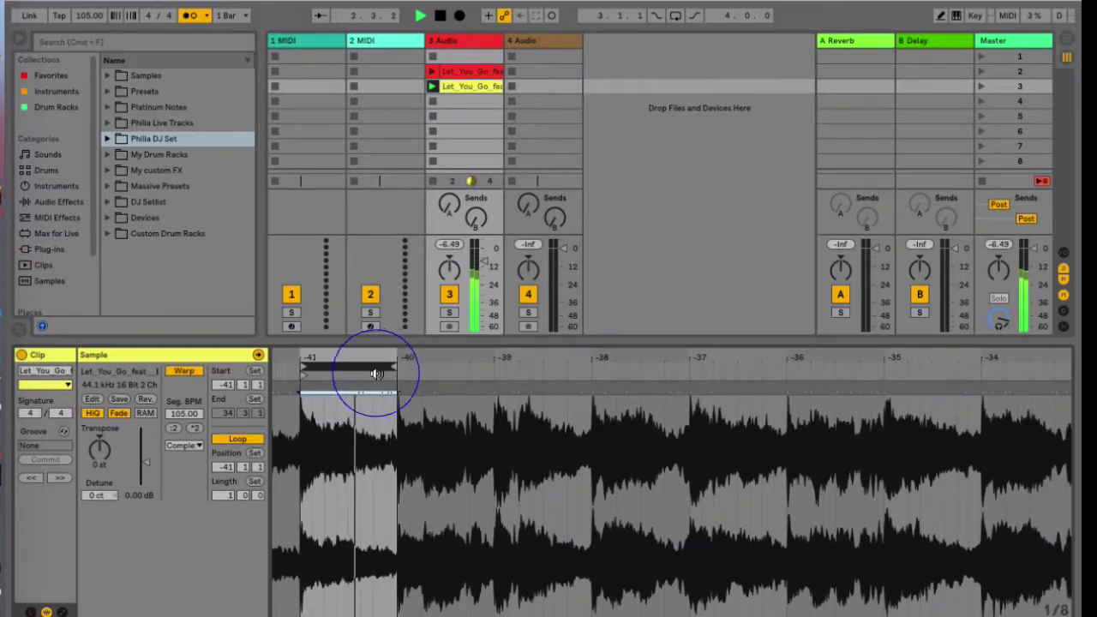
# Extend the yellow clip's loop to two bars starting at -42.1.1, with the clip start at -42.1.1.
pyautogui.hscroll(-5, 347, 358)
pyautogui.hscroll(-1, 350, 359)
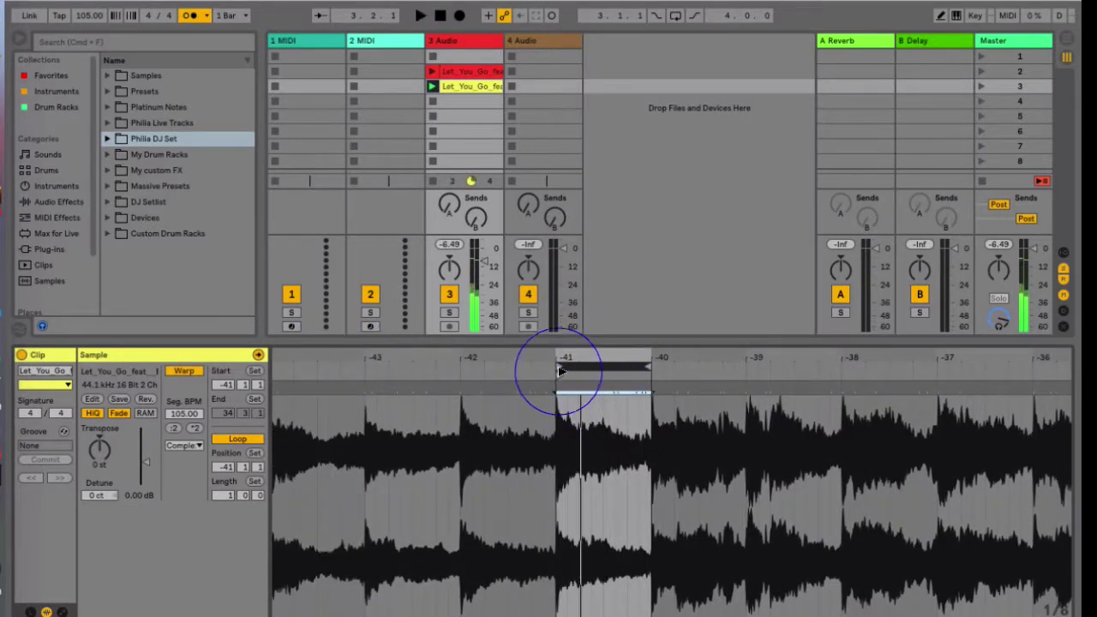
pyautogui.moveTo(556, 369); pyautogui.dragTo(461, 368)
pyautogui.click(490, 377)
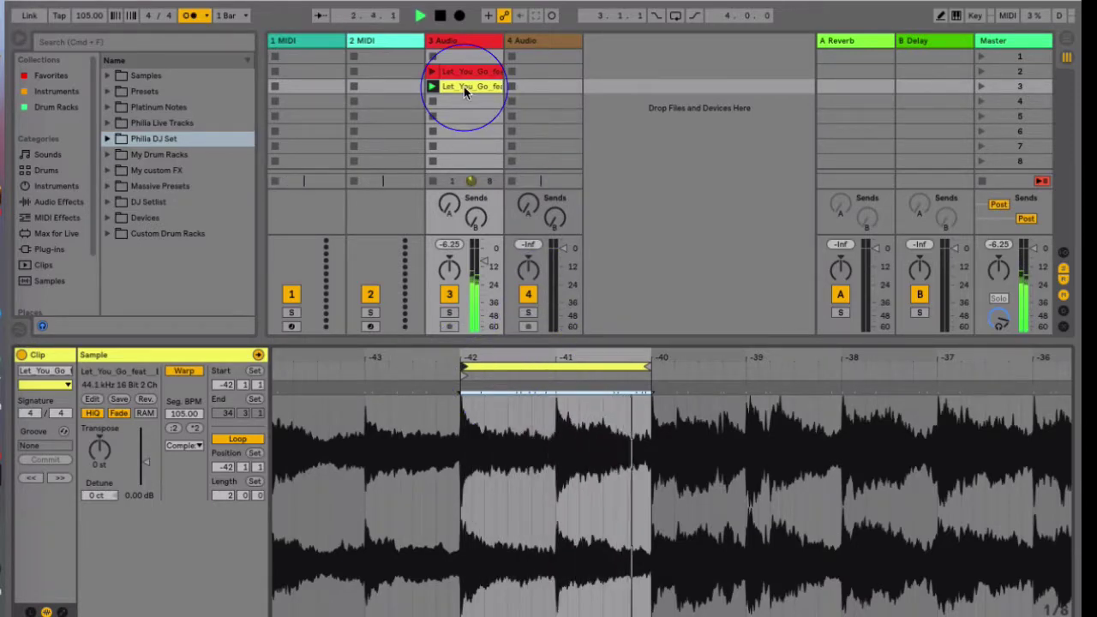
# Move the yellow clip to scene 2 of track 4 and play it together with the red song clip.
pyautogui.moveTo(464, 87); pyautogui.dragTo(511, 72)
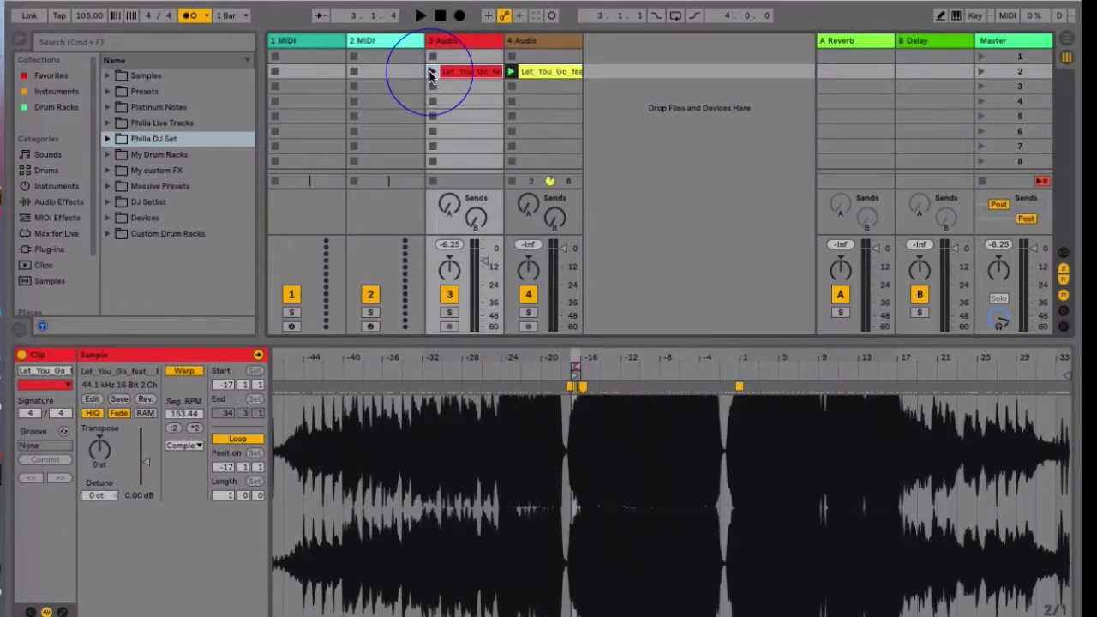
pyautogui.click(521, 72)
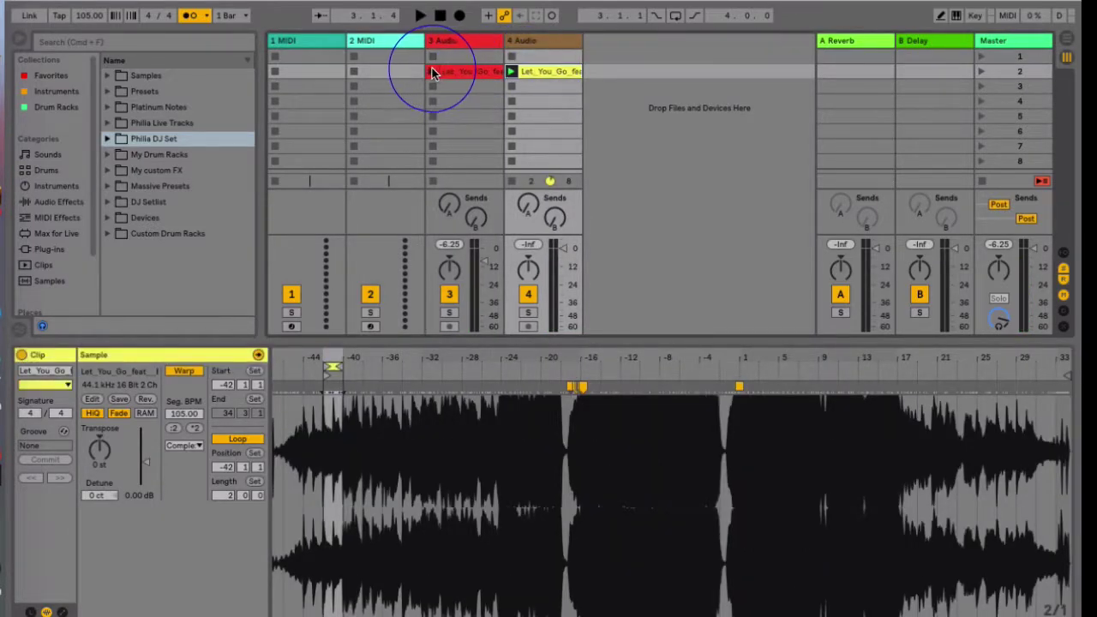
pyautogui.click(433, 73)
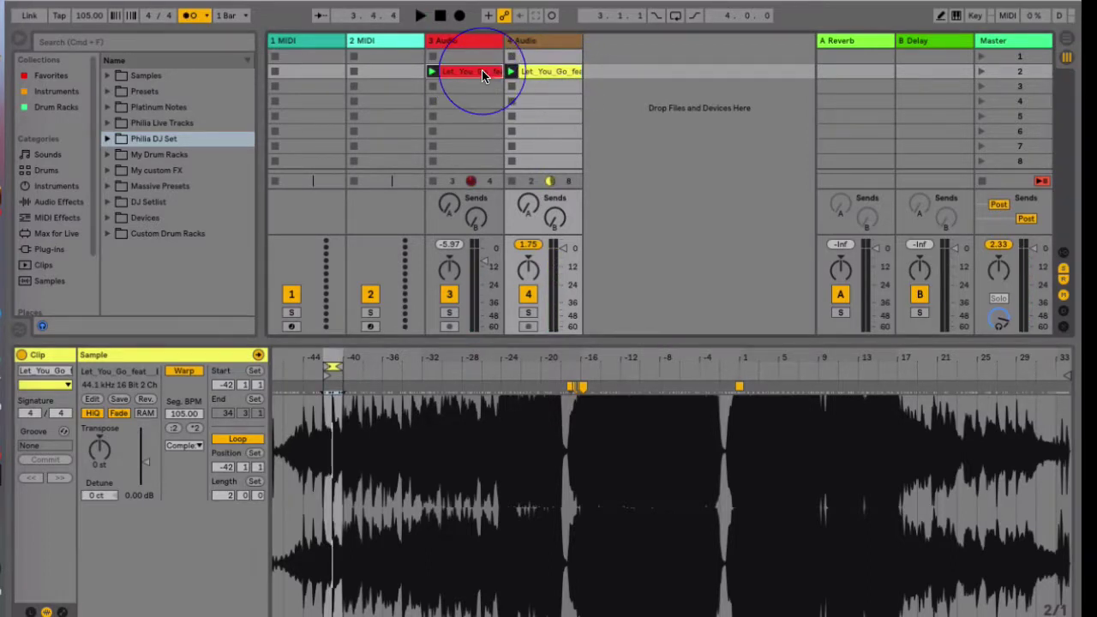
pyautogui.click(468, 71)
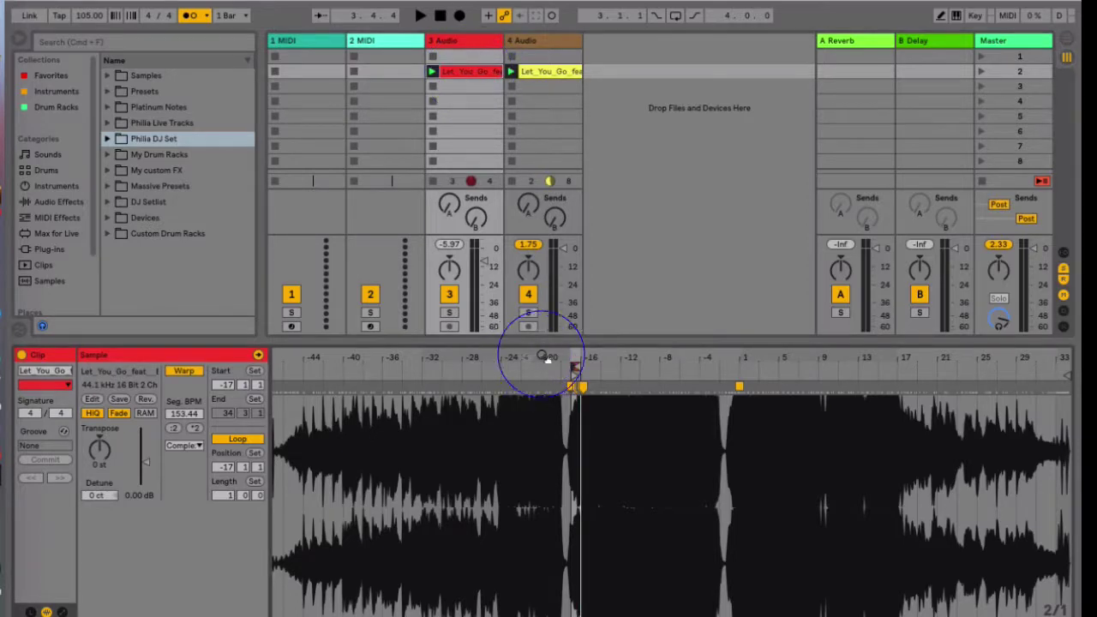
pyautogui.moveTo(580, 355)
pyautogui.mouseDown()
pyautogui.moveTo(581, 386)
pyautogui.moveTo(572, 367)
pyautogui.mouseUp()
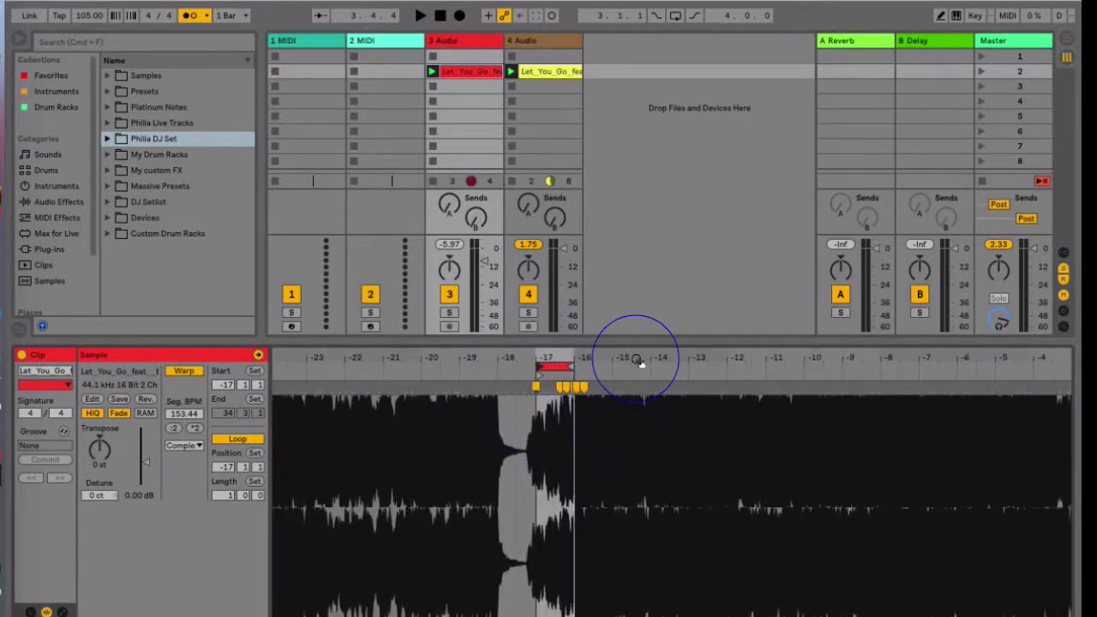
pyautogui.moveTo(639, 357); pyautogui.dragTo(639, 317)
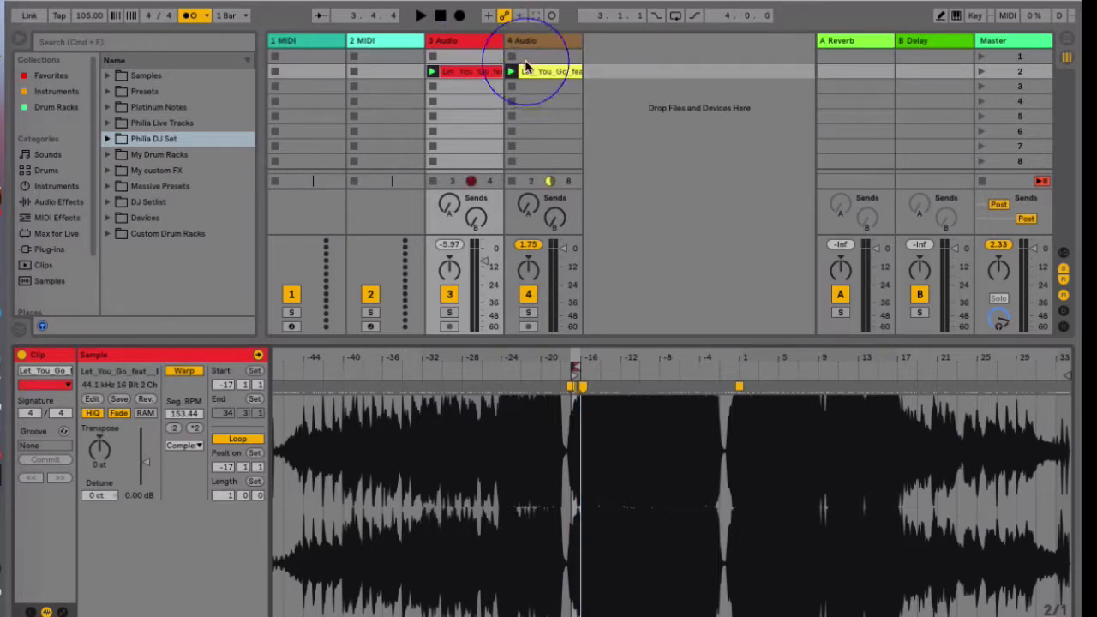
pyautogui.click(1004, 72)
pyautogui.click(1001, 86)
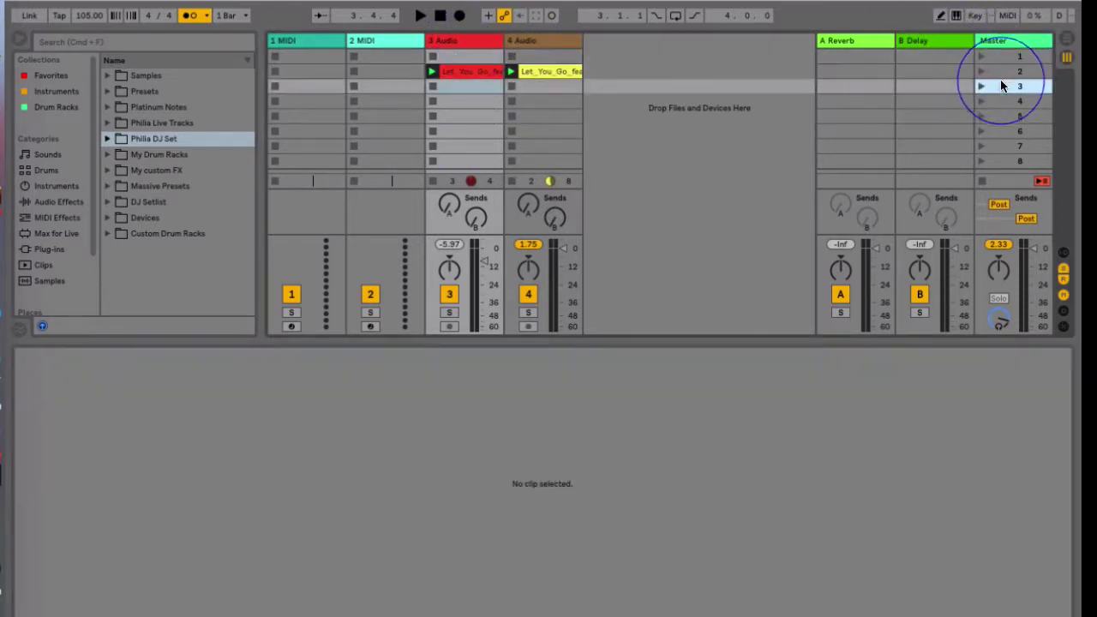
pyautogui.press('Down')
pyautogui.press('Up')
pyautogui.press('Up')
pyautogui.click(475, 73)
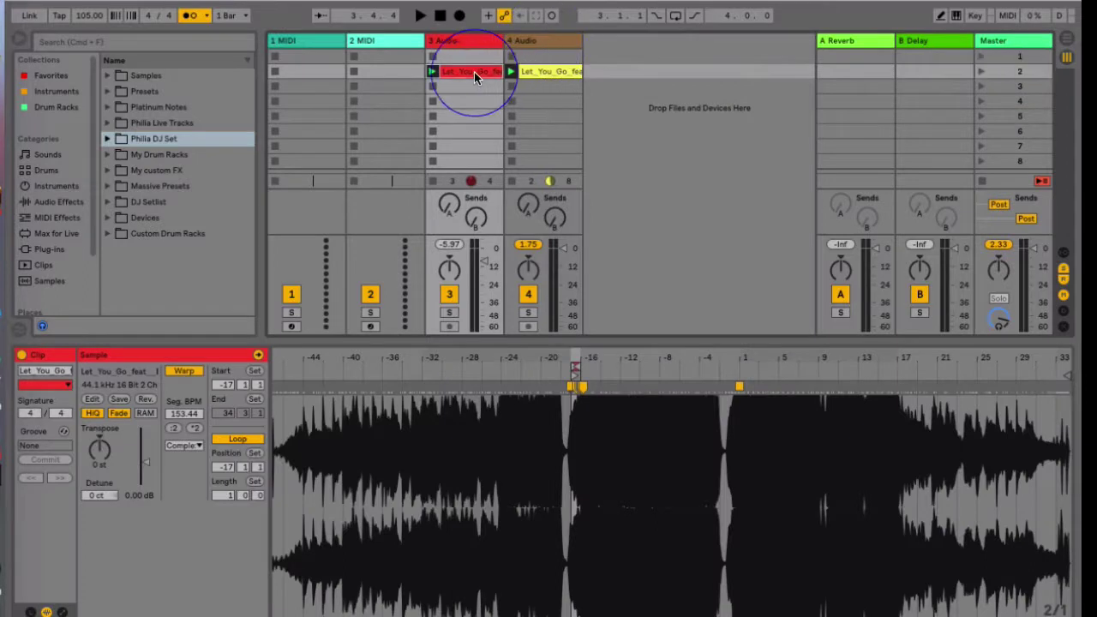